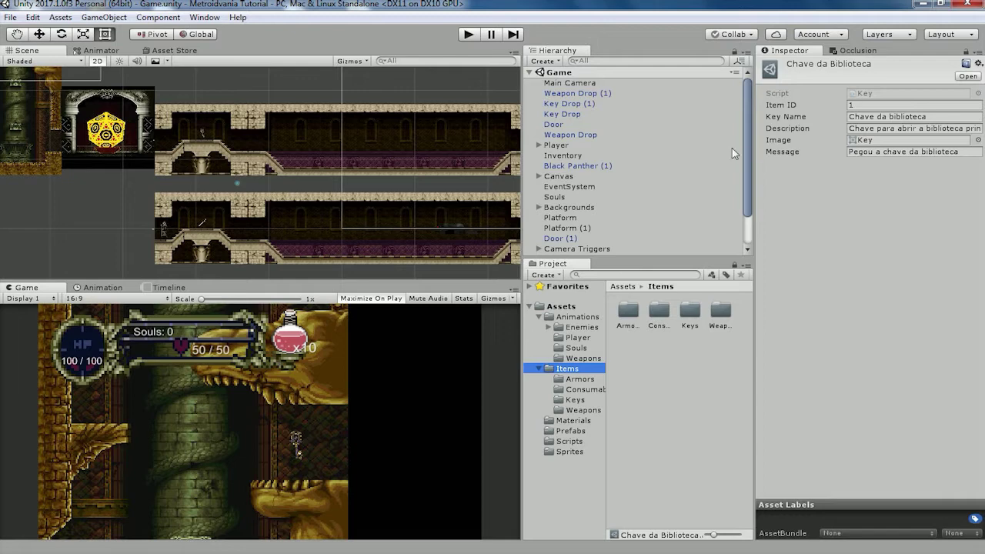
Select the Canvas, collapse the UI Manager's Menu Options list, and expand Canvas to show HUD and Panel.
click(581, 176)
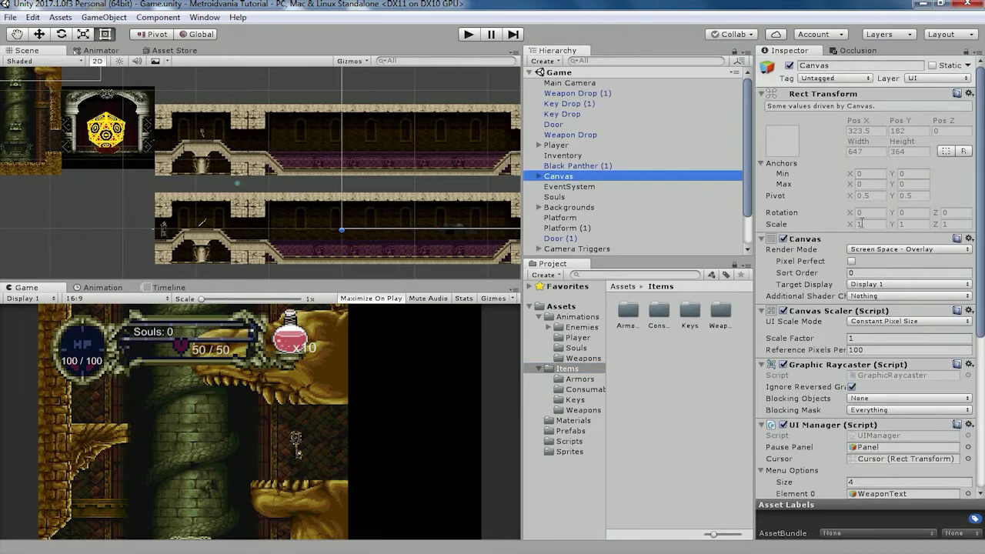
scroll(900, 354, down, 5)
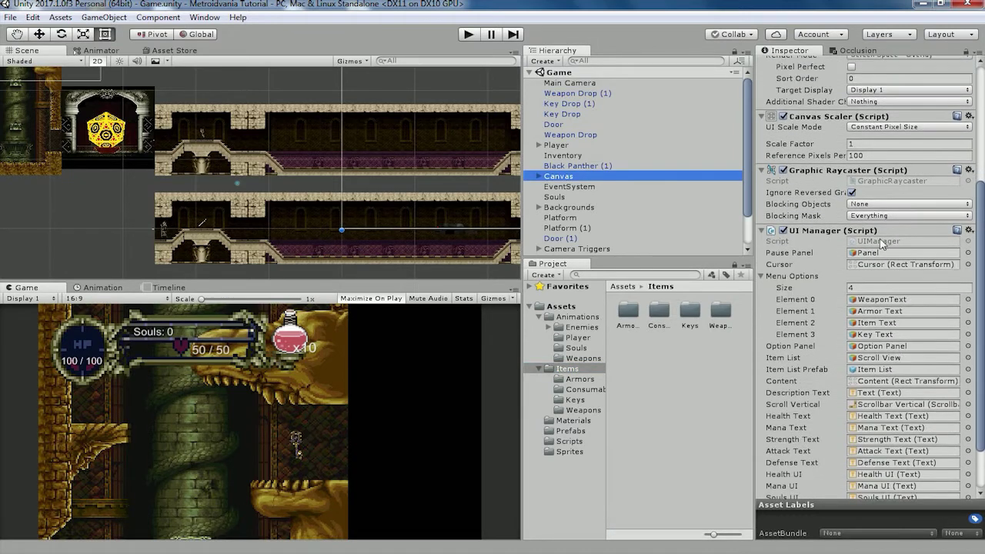
click(763, 276)
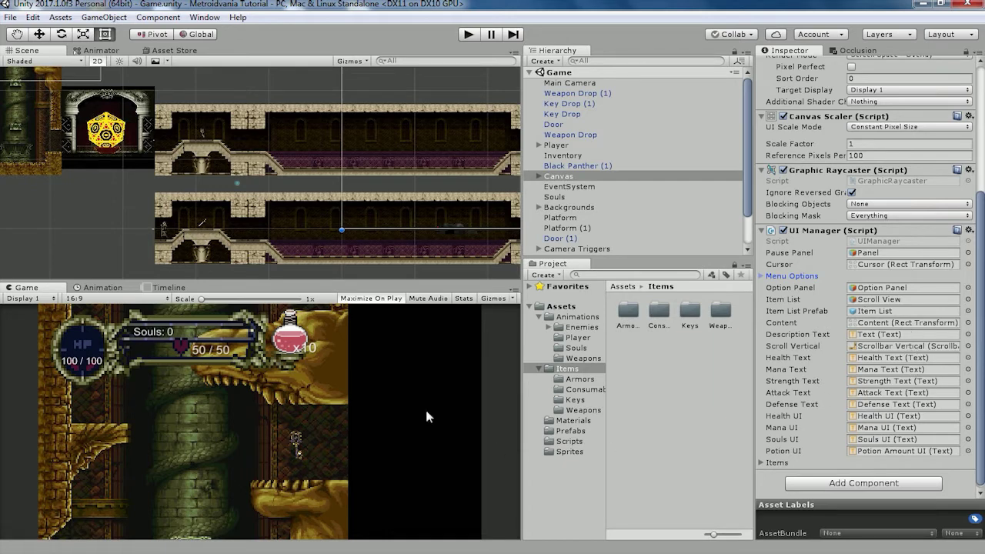
click(539, 176)
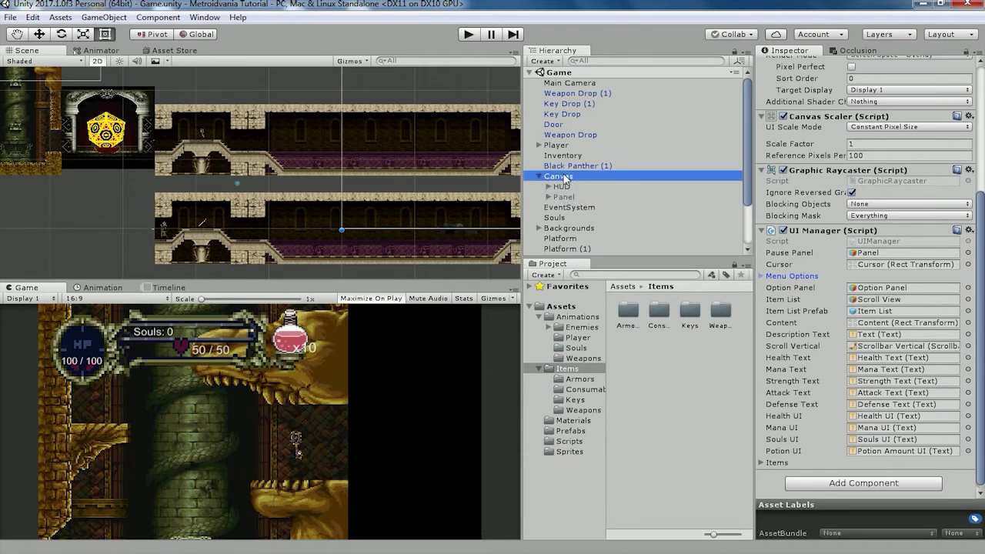
Add a new UI Text object under the Canvas.
right_click(567, 176)
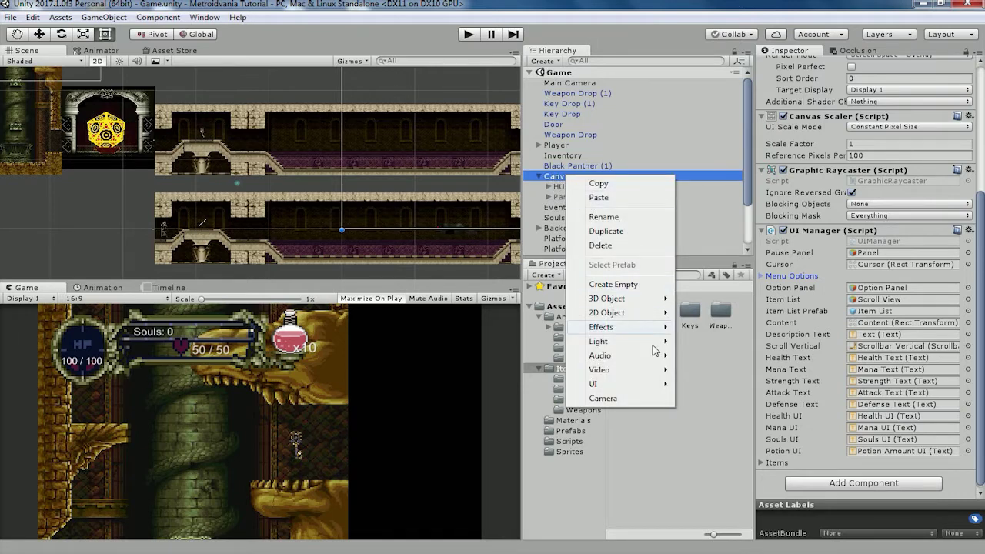
mouse_move(602, 385)
click(707, 384)
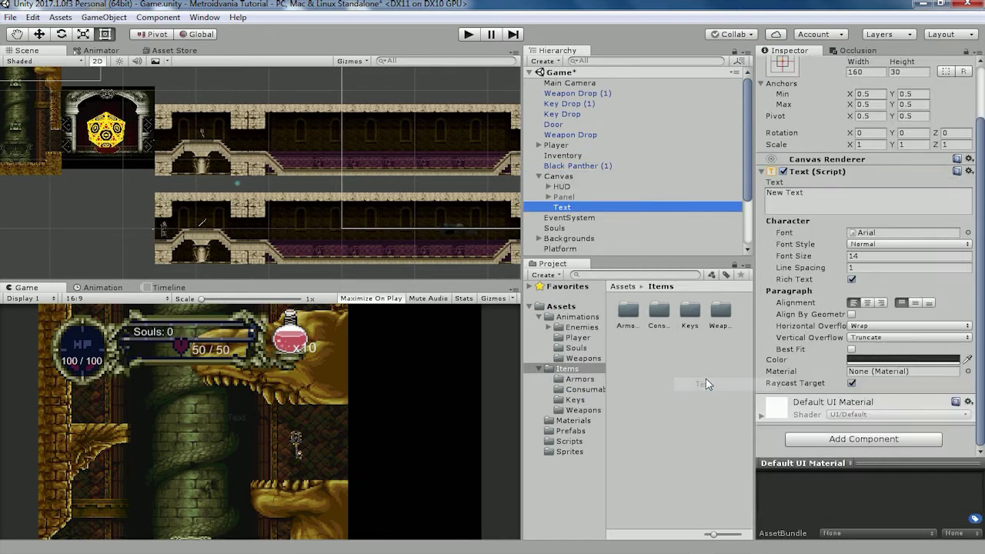
scroll(883, 195, up, 3)
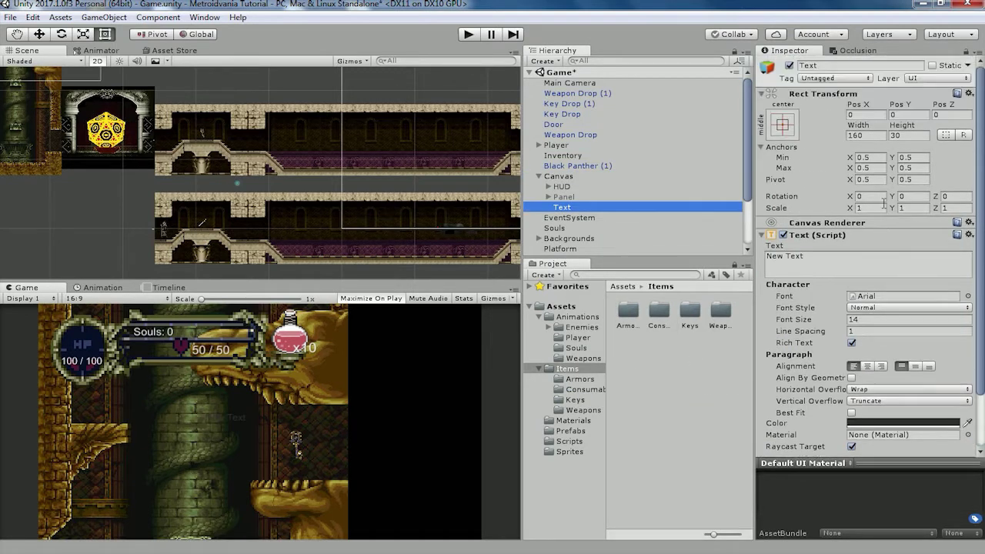
Rename the new text object to Message and select its New Text content.
click(831, 65)
text(Message)
key(Return)
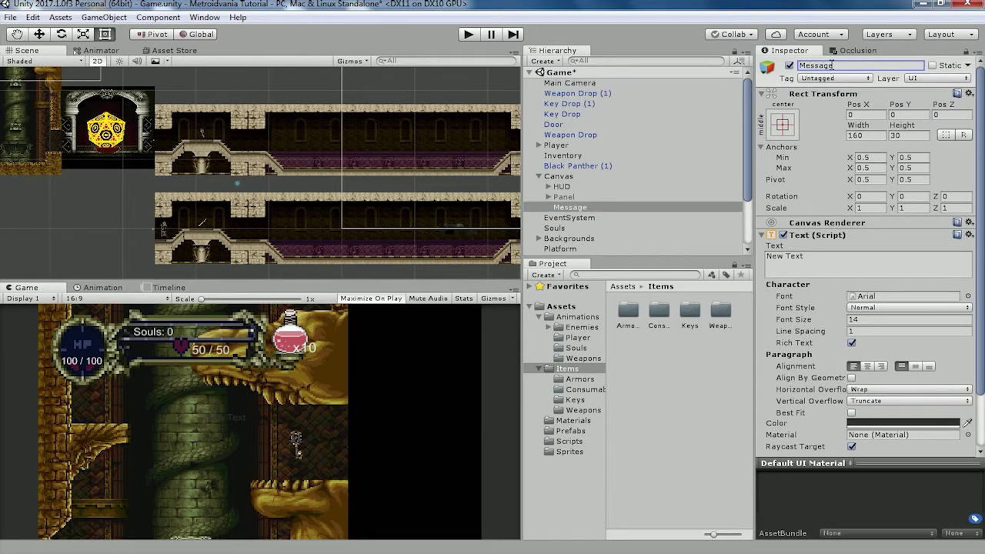
click(813, 261)
click(835, 263)
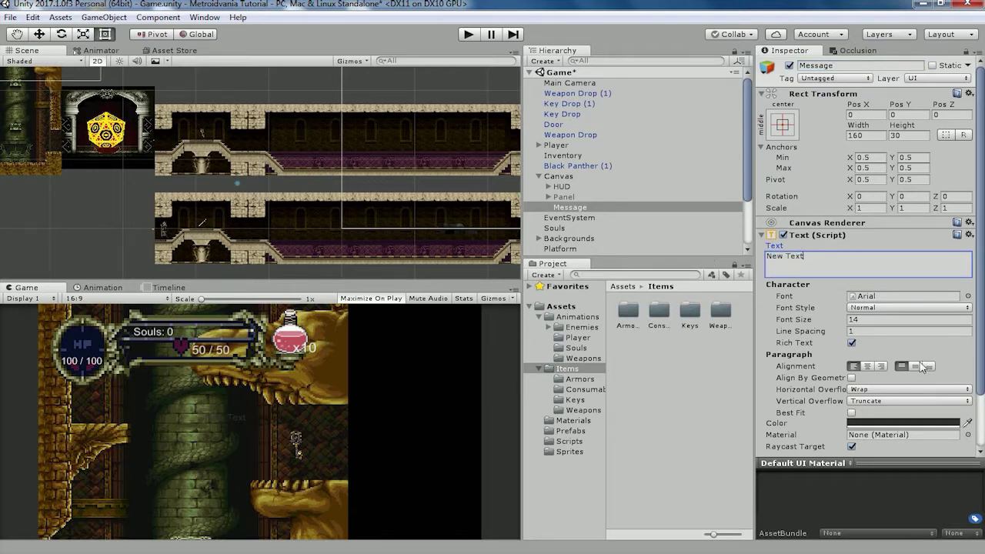
Make the Message text colour white and add a Shadow component.
scroll(921, 367, down, 2)
click(866, 385)
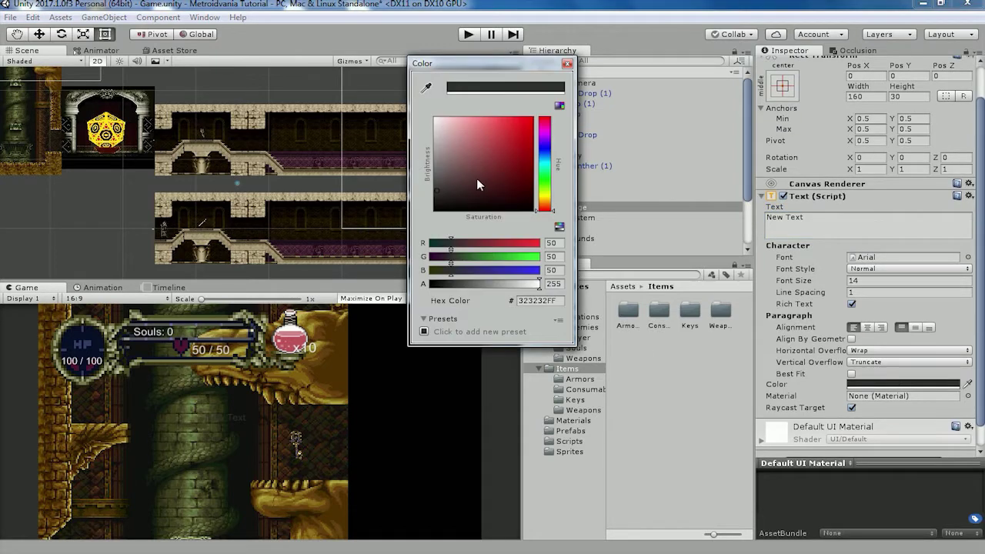
drag(477, 178, 436, 106)
click(567, 63)
scroll(885, 414, down, 1)
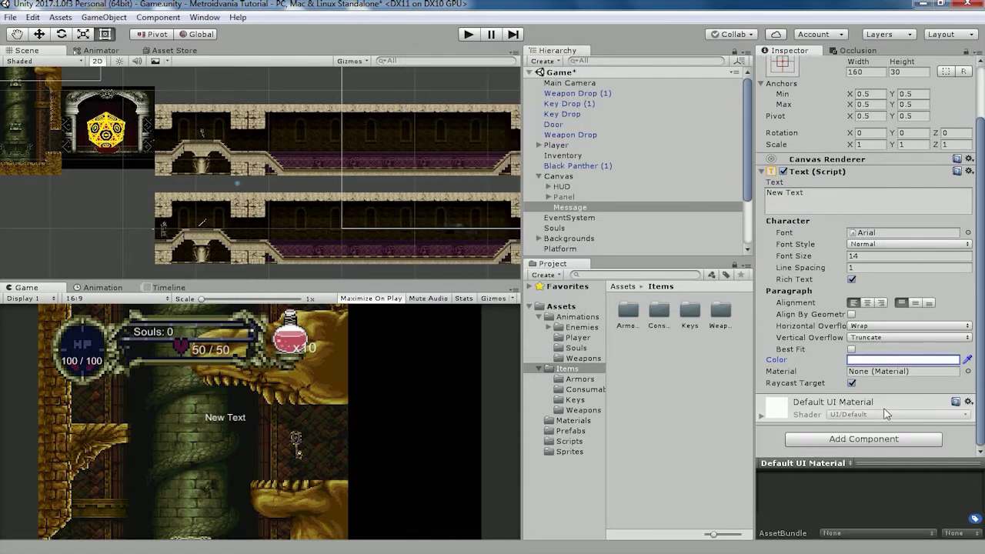
click(834, 439)
text(shadow)
key(Return)
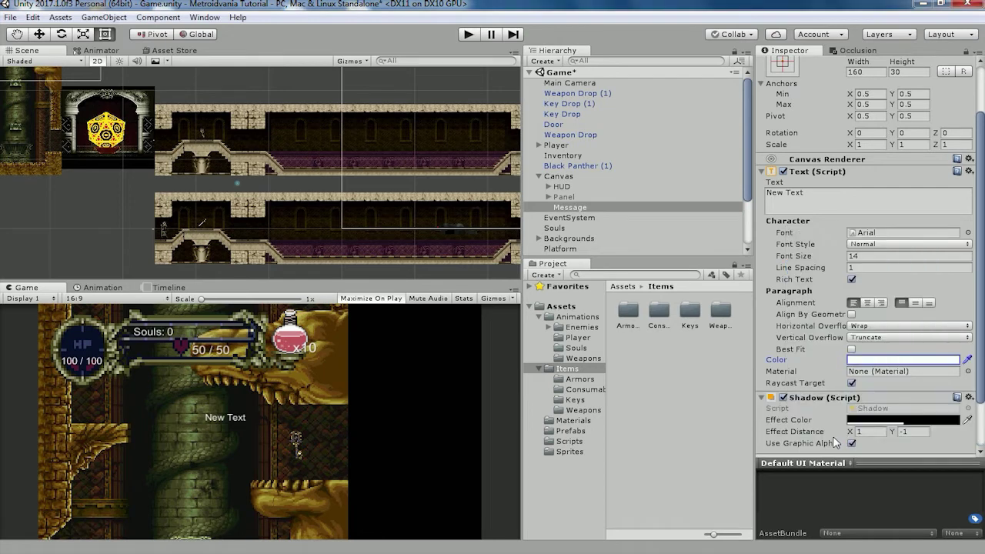
Centre the Message text horizontally and vertically, leaving the anchor presets unchanged.
scroll(897, 290, up, 2)
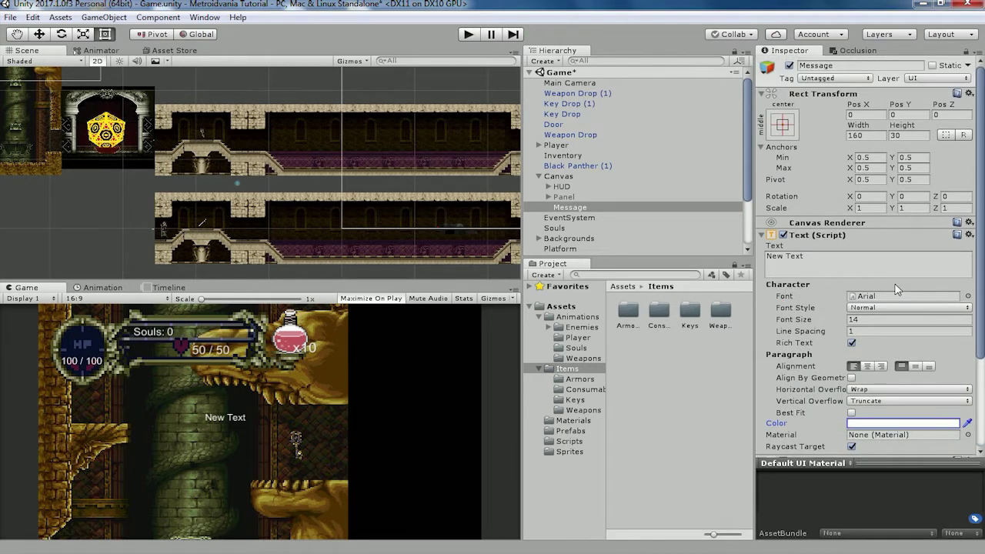
click(784, 125)
key(q)
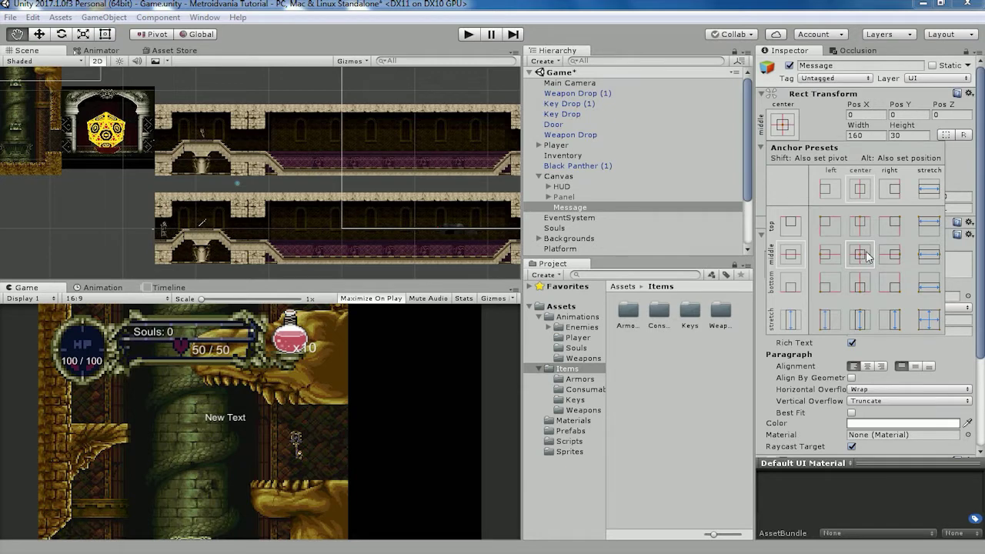
key(t)
click(979, 347)
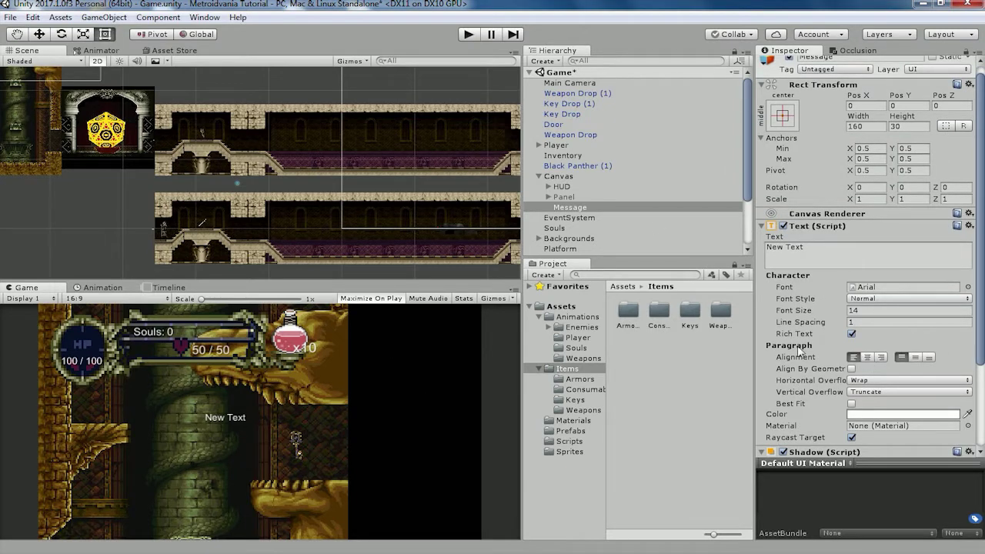
click(868, 358)
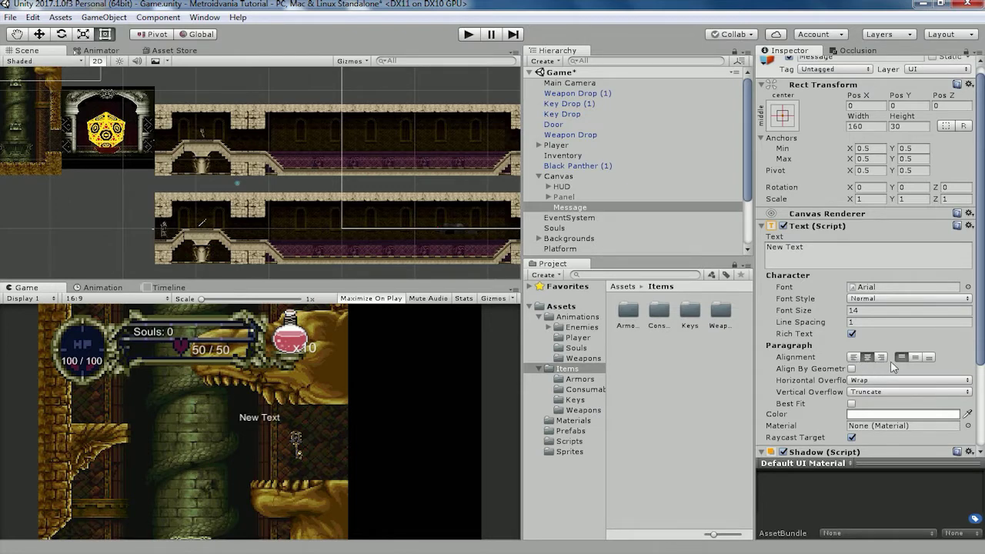
click(913, 357)
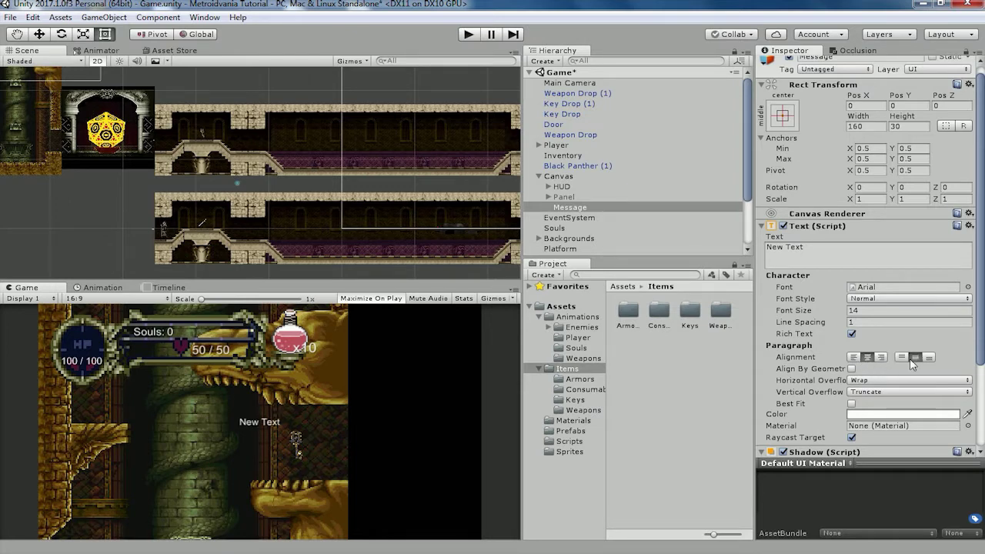
Enable Best Fit (sizes 10 to 40) and frame Message in the Scene view.
scroll(870, 324, down, 2)
click(851, 366)
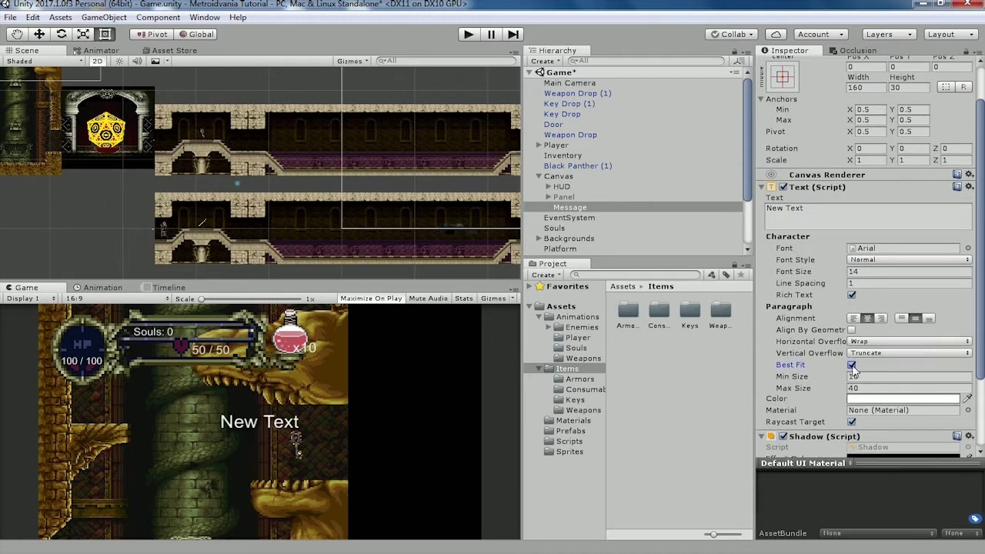
double_click(578, 206)
scroll(307, 147, down, 3)
scroll(311, 150, down, 2)
scroll(315, 148, down, 2)
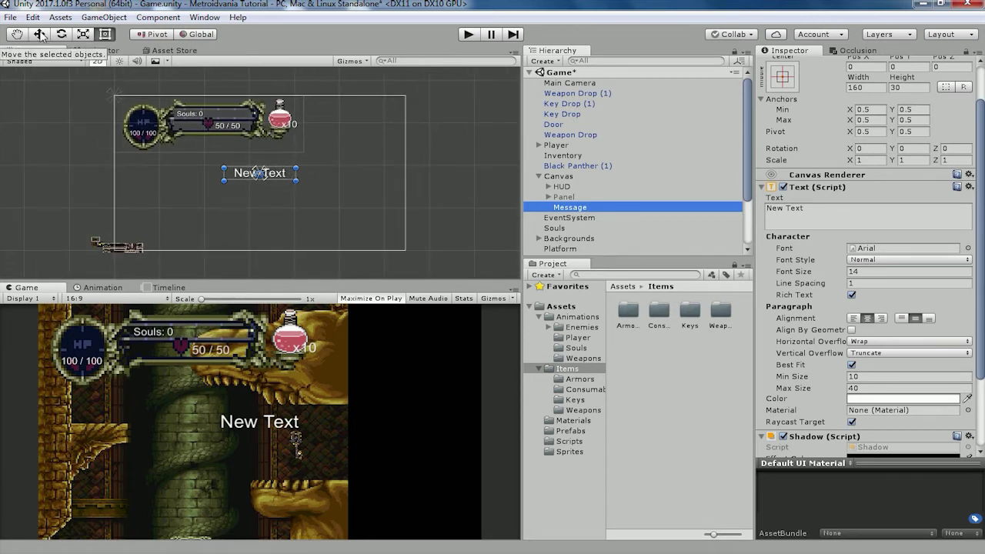
Move the Message text slightly up with the Move tool.
click(40, 35)
drag(255, 127, 258, 111)
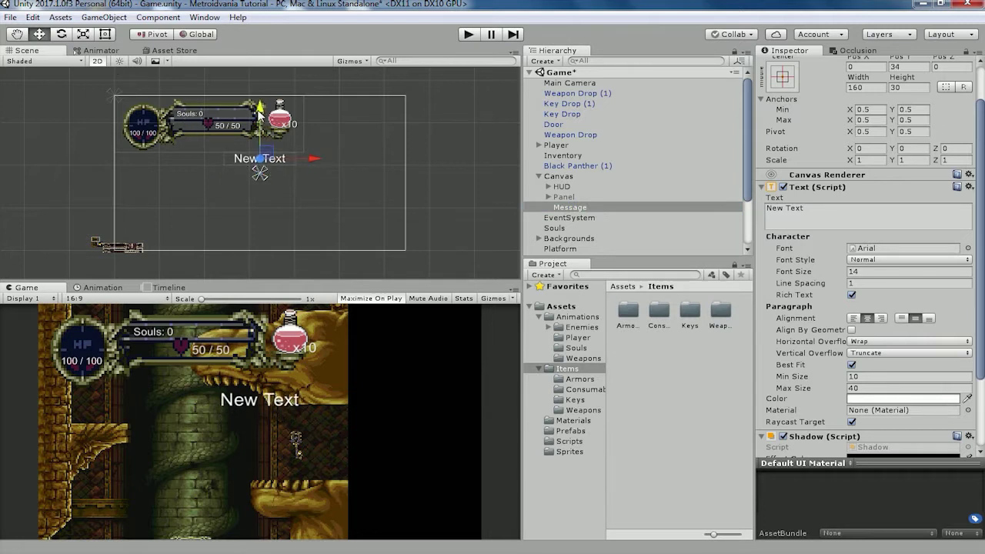
scroll(313, 175, up, 1)
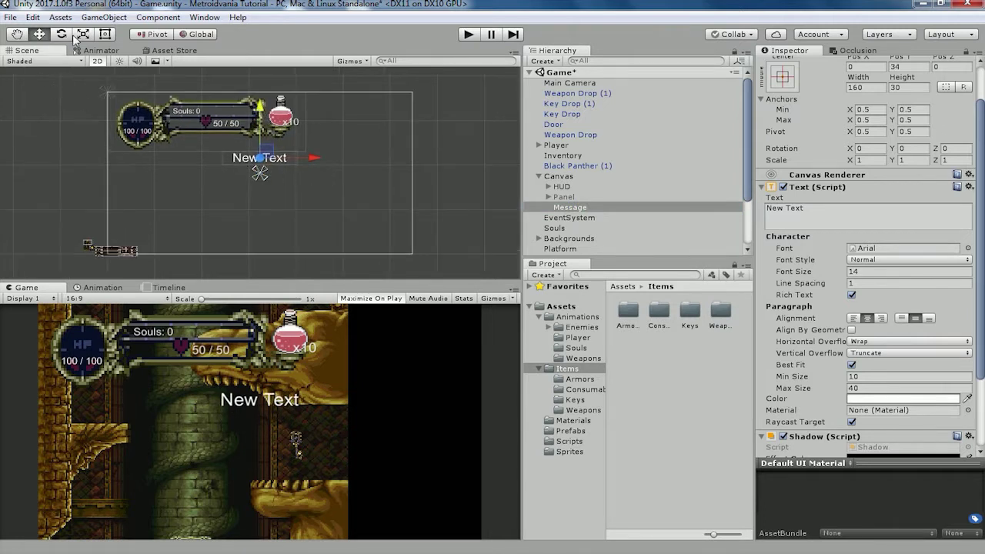
Stretch the Message box to 385.2 by 63.6 with the Rect tool and run the game.
click(106, 34)
drag(298, 157, 343, 157)
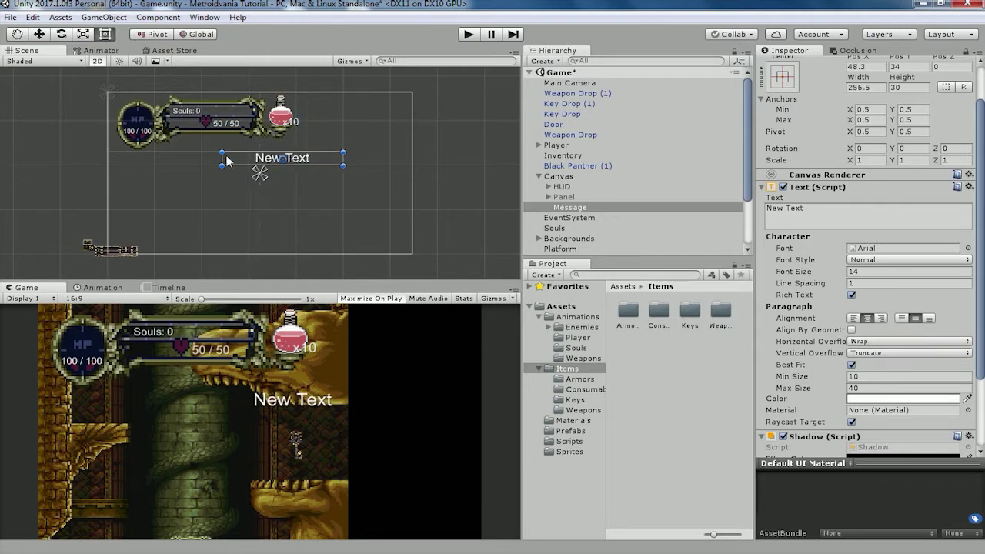
drag(222, 156, 167, 156)
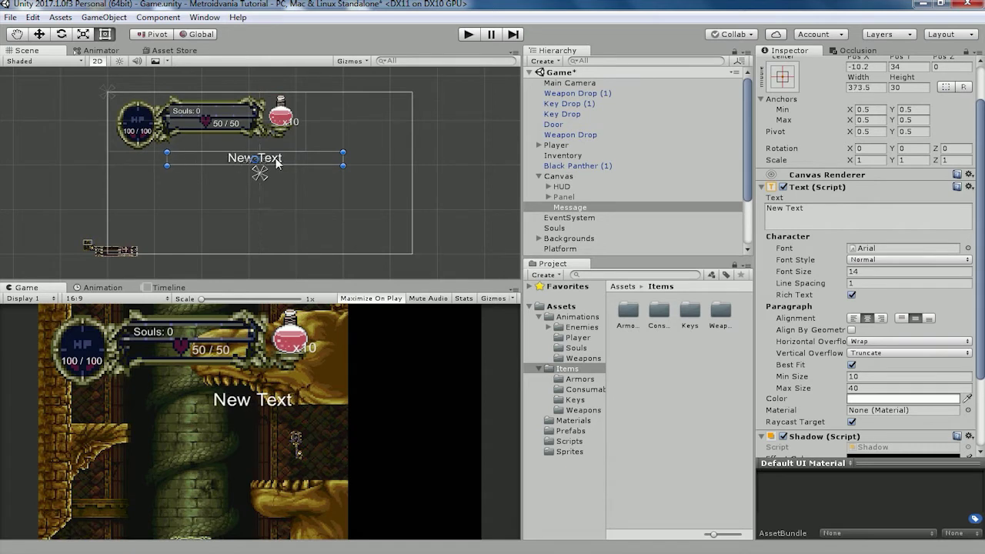
drag(307, 164, 309, 177)
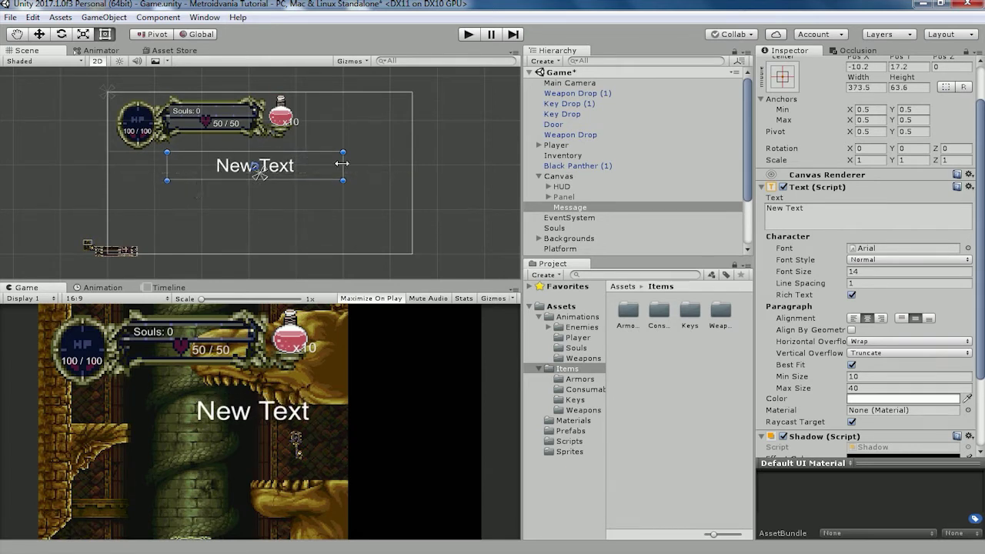
drag(343, 166, 349, 166)
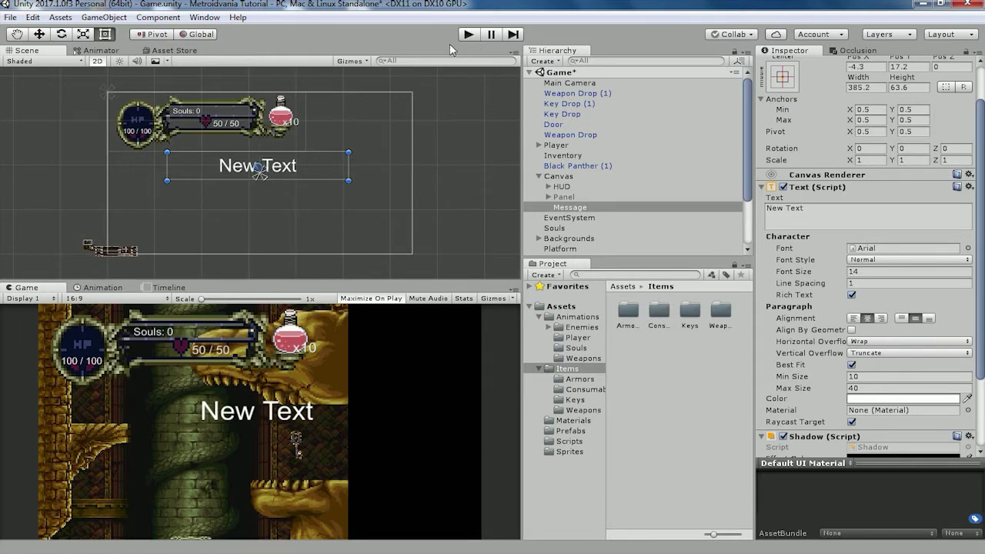
click(468, 34)
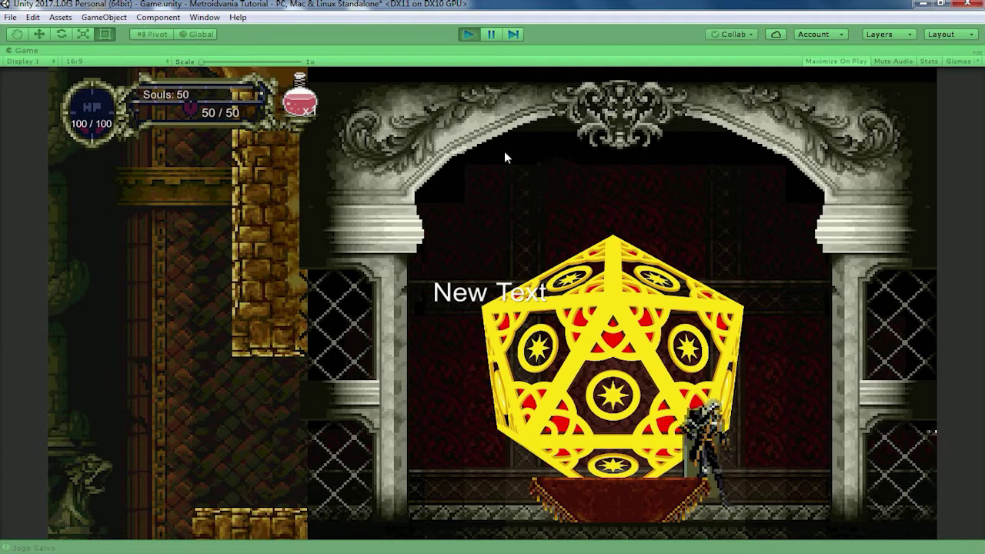
Raise the Message text to Pos Y 55 and test its placement in a play run.
click(468, 34)
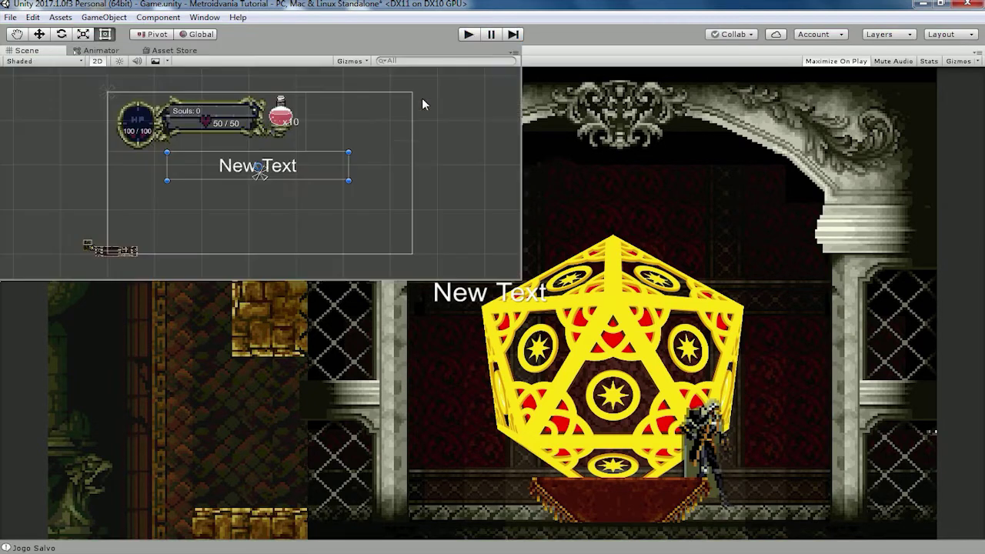
drag(259, 110, 259, 92)
click(477, 34)
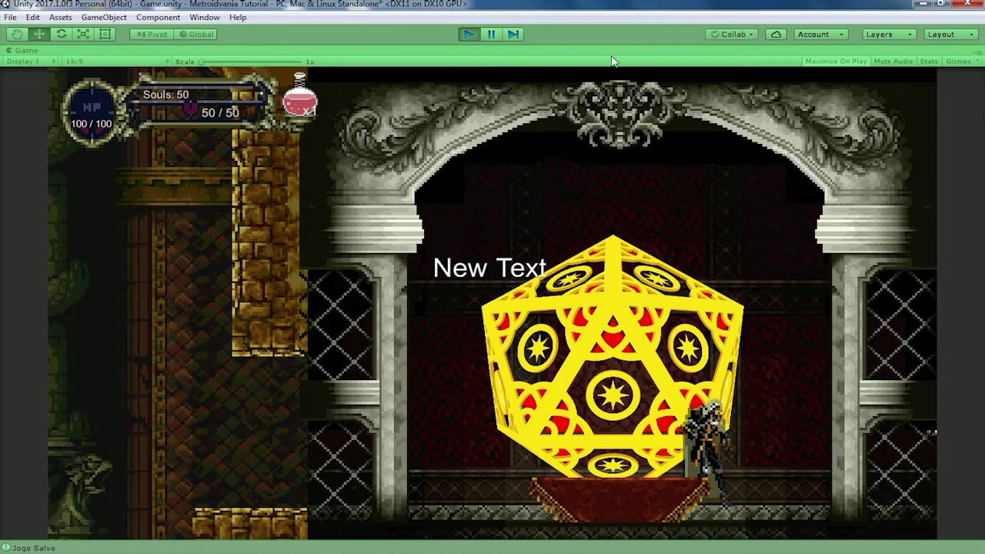
click(468, 34)
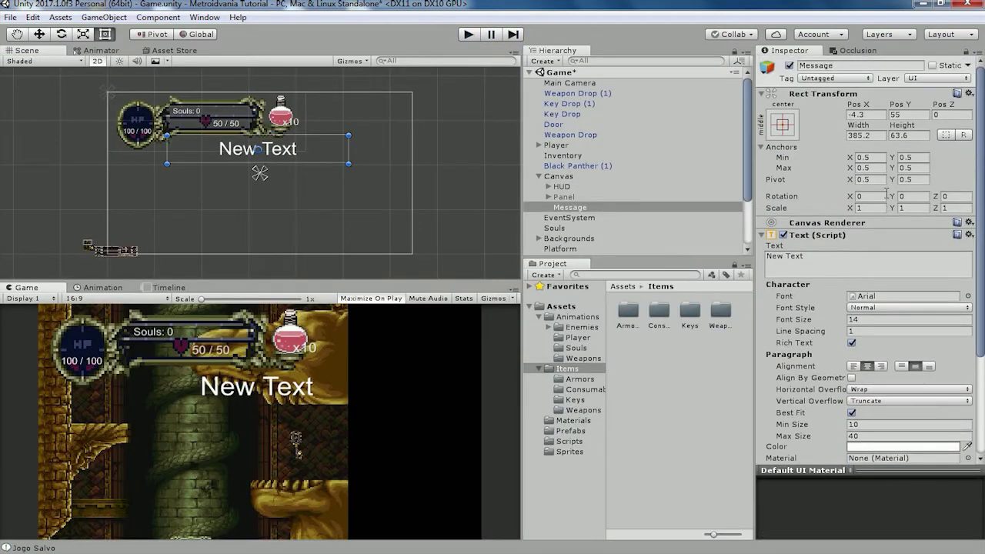
click(785, 126)
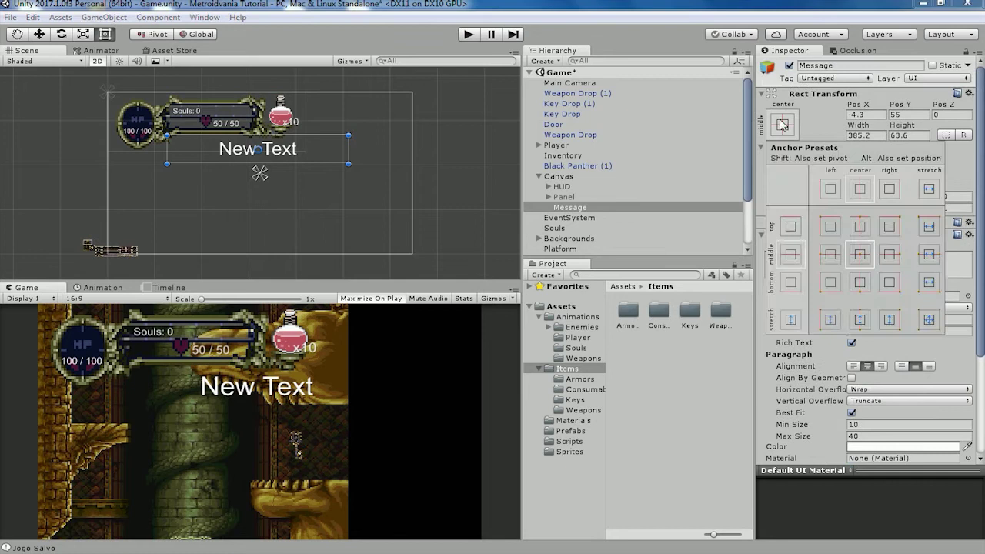
alt+click(856, 225)
click(35, 33)
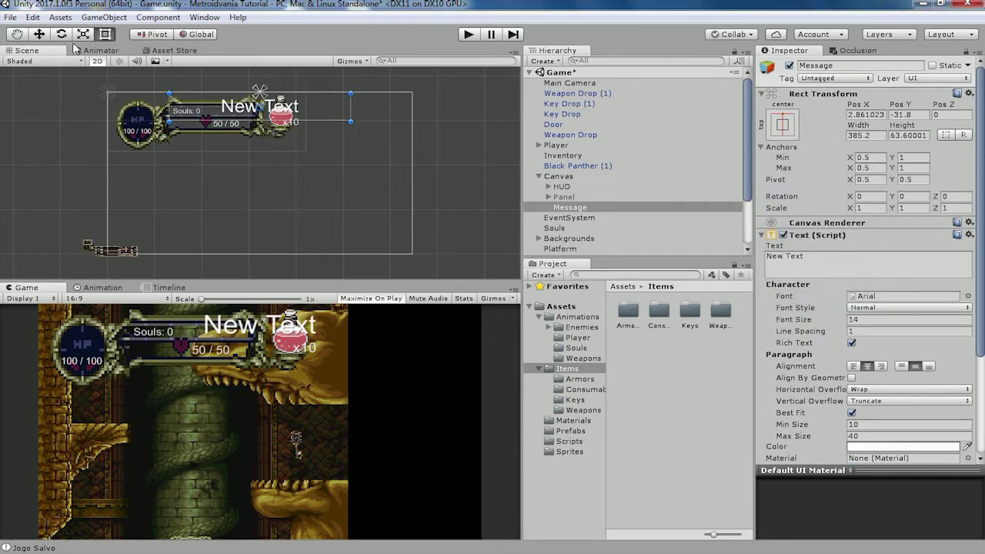
click(47, 33)
scroll(307, 96, down, 3)
drag(257, 70, 261, 111)
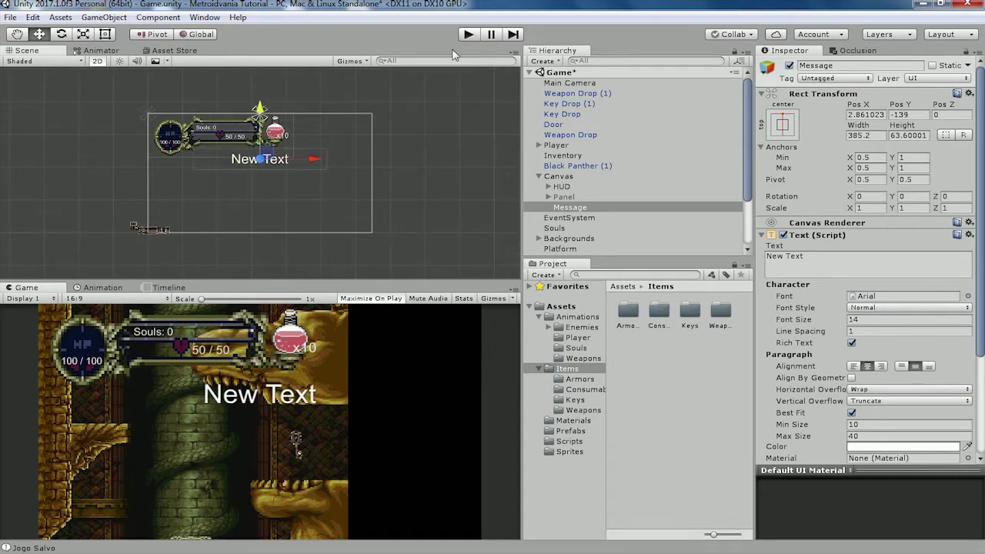
click(467, 36)
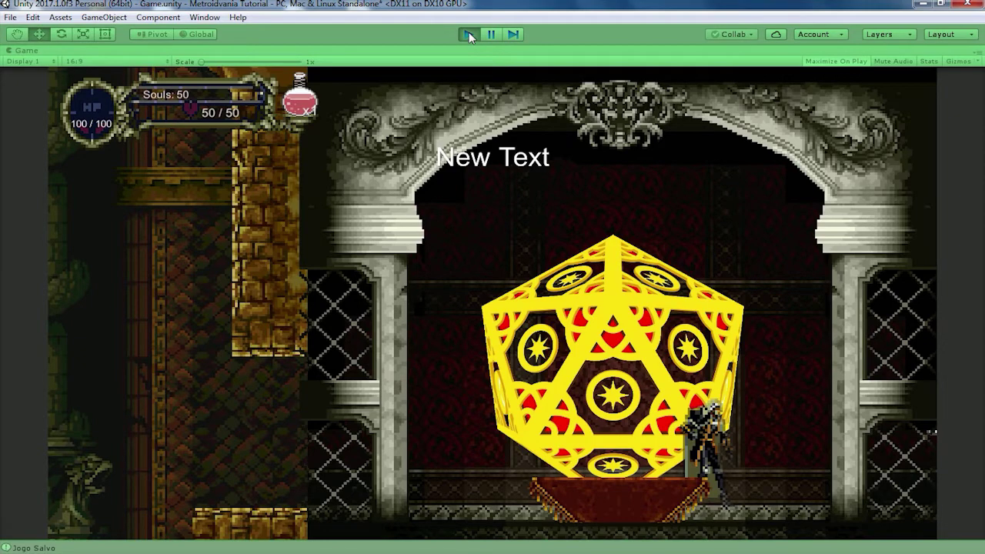
click(469, 32)
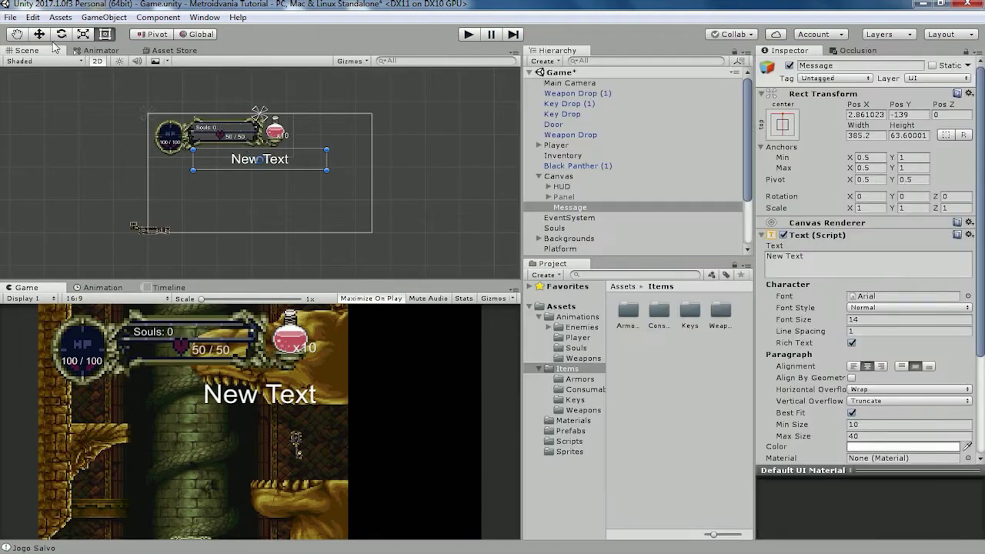
click(38, 33)
Move the Message text lower, test-run the game, and make its box taller.
drag(264, 116, 264, 129)
click(469, 34)
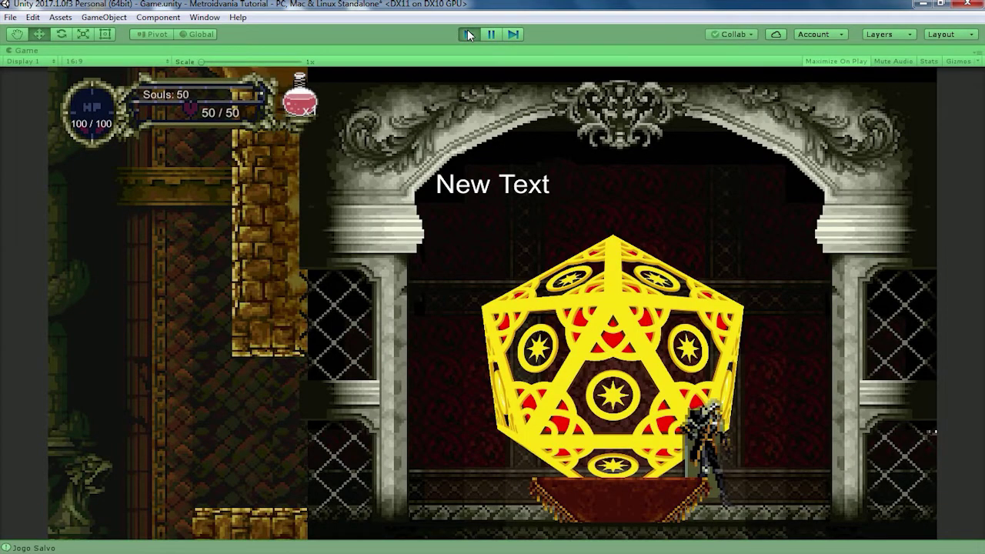
click(469, 34)
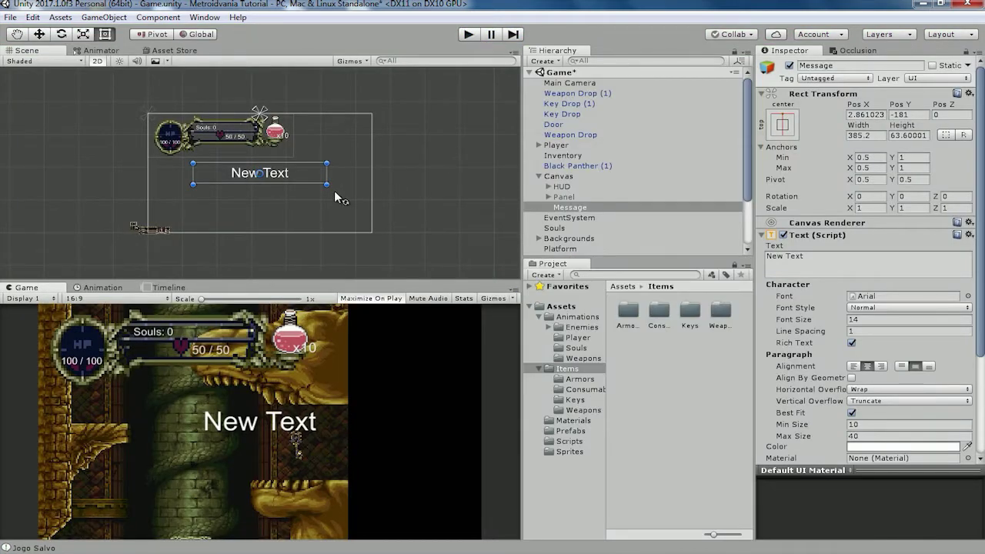
scroll(331, 182, up, 2)
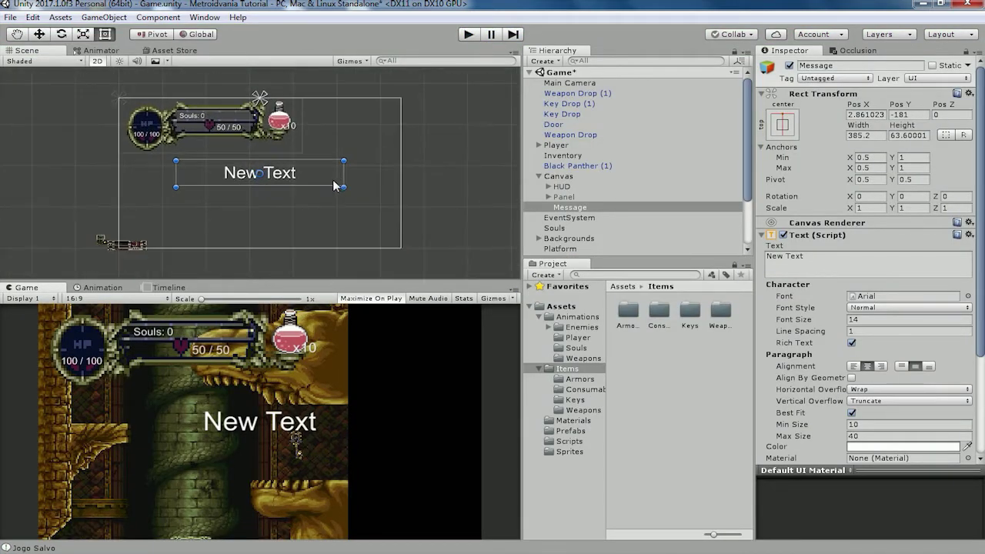
drag(328, 183, 330, 189)
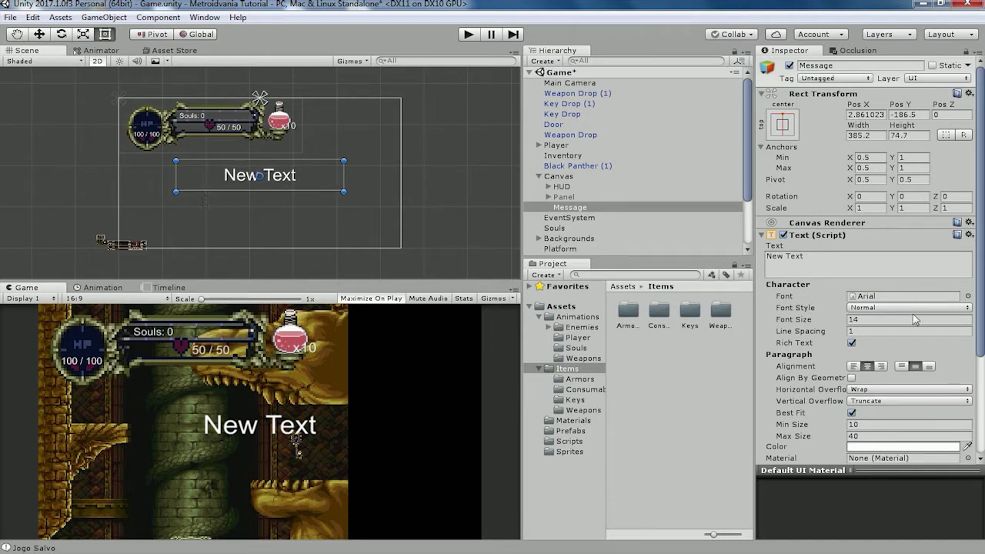
Set the Best Fit max size to 80 and test the bigger text in play.
scroll(914, 321, down, 3)
click(869, 357)
text(80)
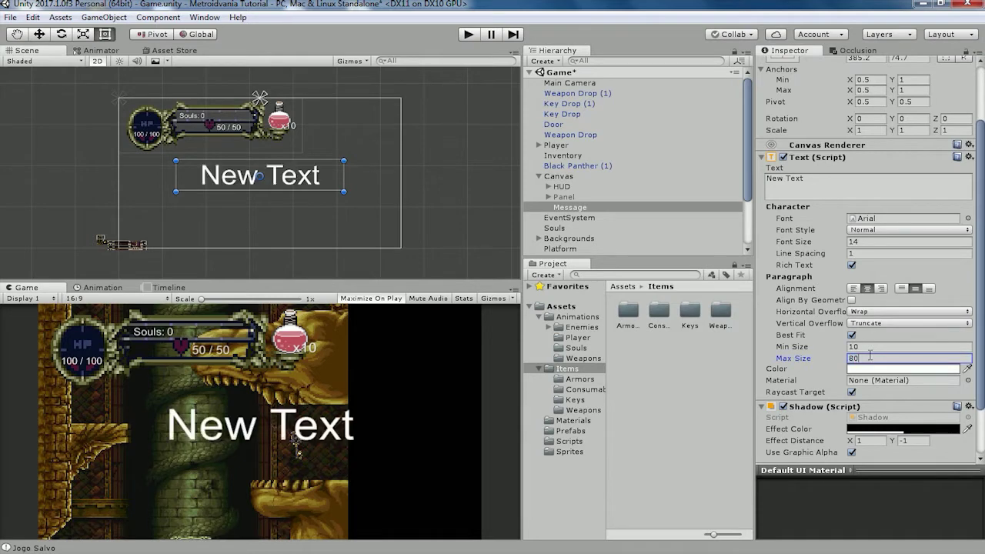
click(468, 34)
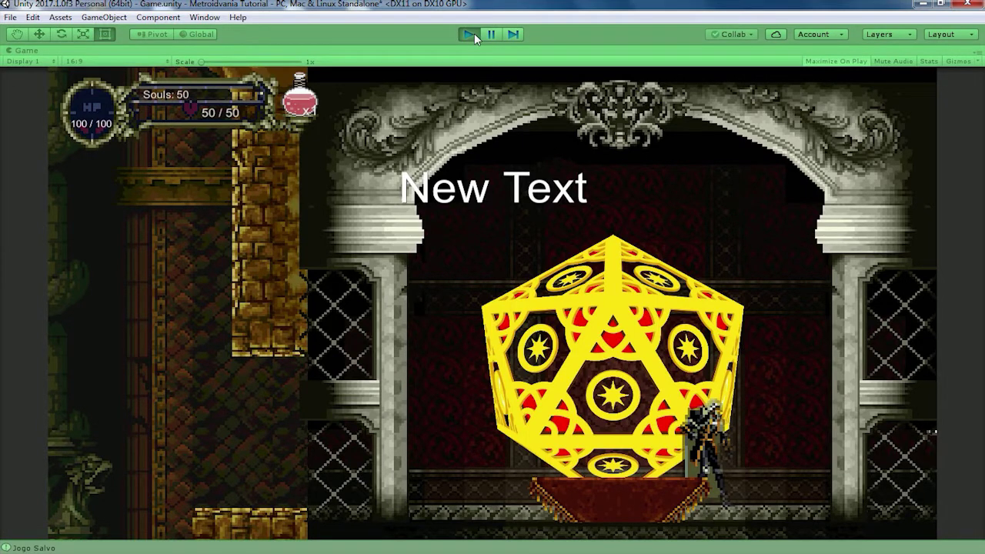
click(472, 33)
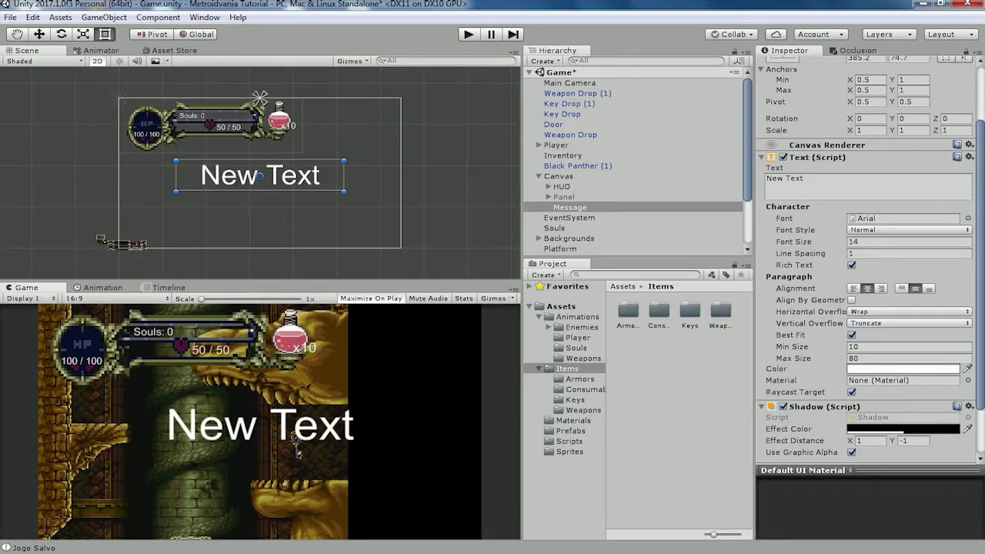
Clear the Message text's New Text placeholder content.
click(833, 184)
key(ctrl+a)
key(BackSpace)
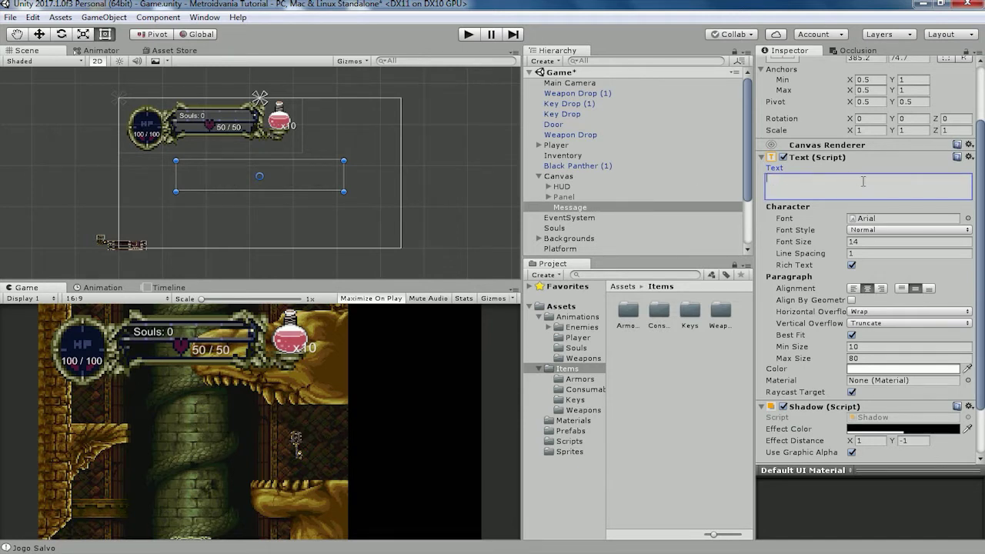
Move Message above HUD under Canvas, then open the Canvas's UIManager script.
drag(578, 204, 565, 182)
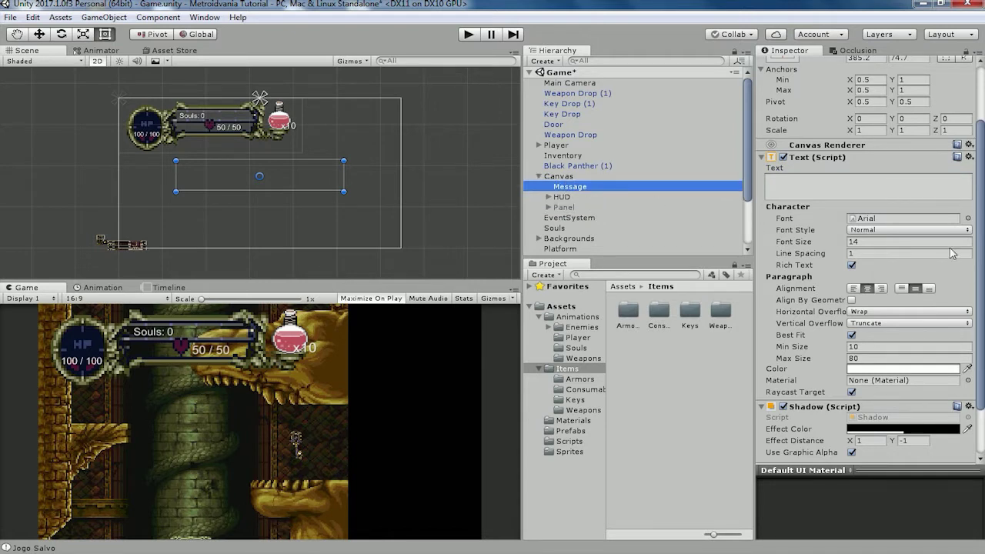
click(576, 207)
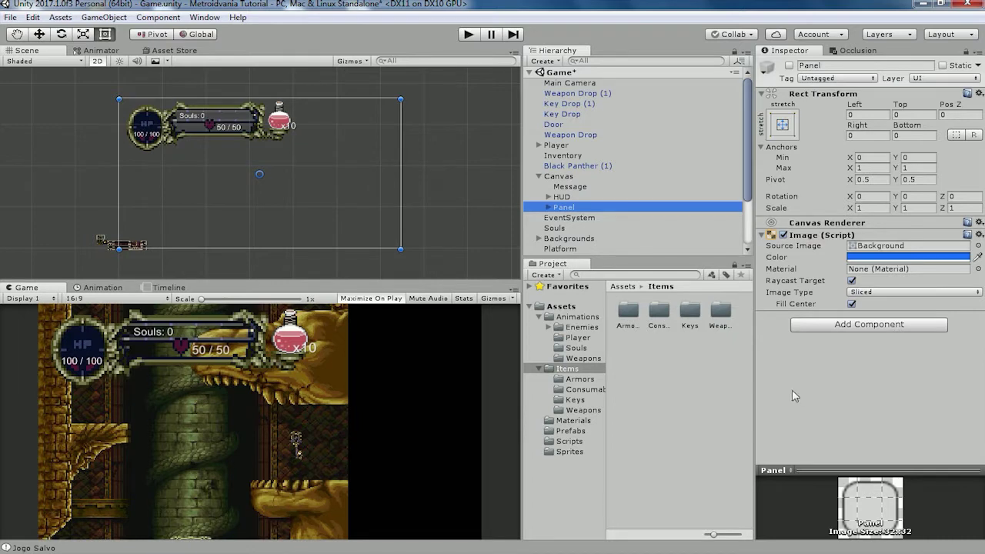
key(Left)
scroll(827, 375, down, 3)
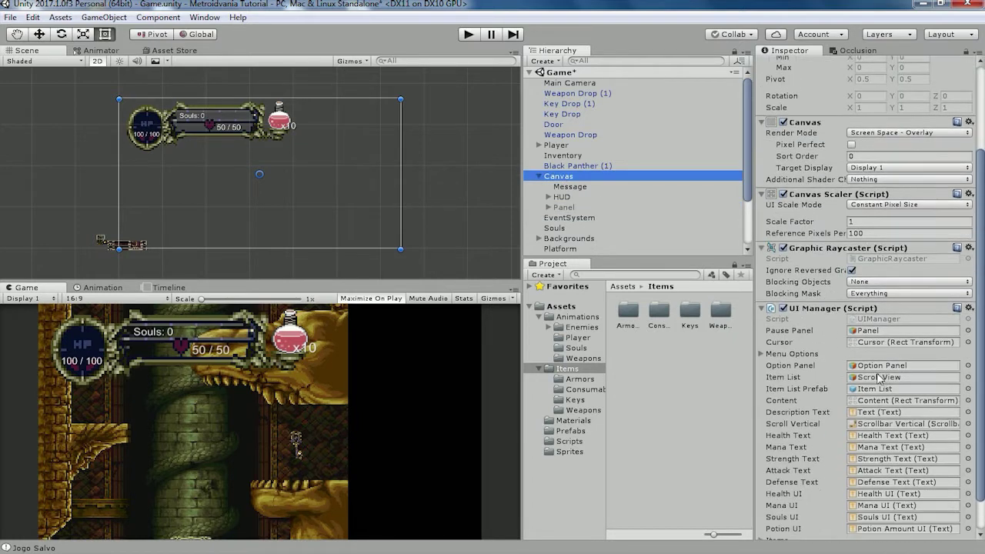
double_click(877, 318)
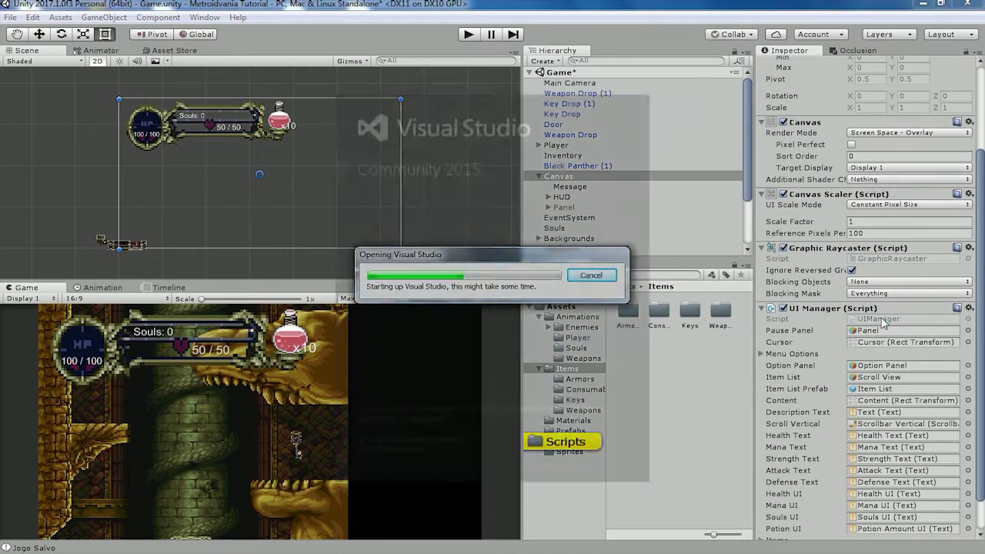
Declare a public Text messageText field after the other UI text fields.
scroll(543, 297, up, 2)
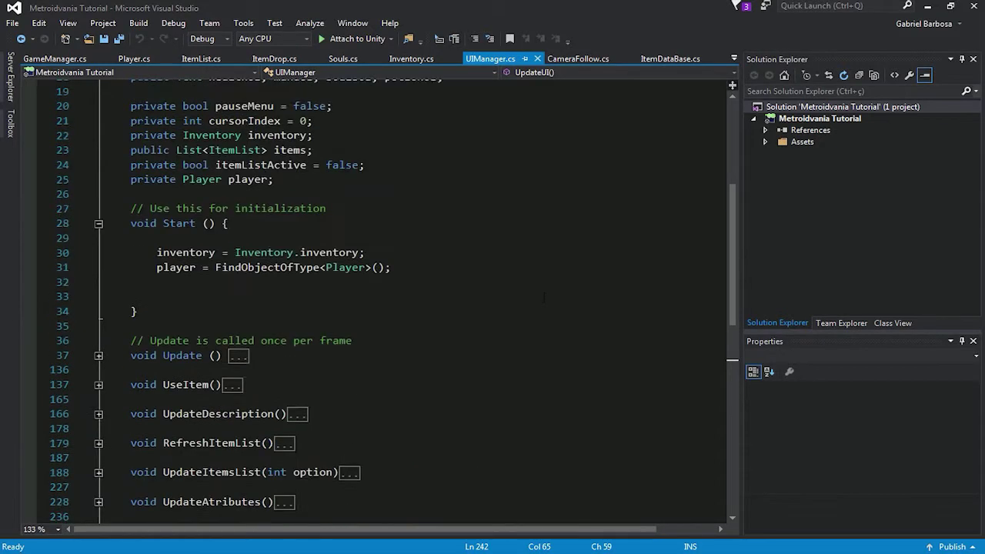
scroll(543, 298, up, 5)
click(466, 291)
key(Return)
text(public tex)
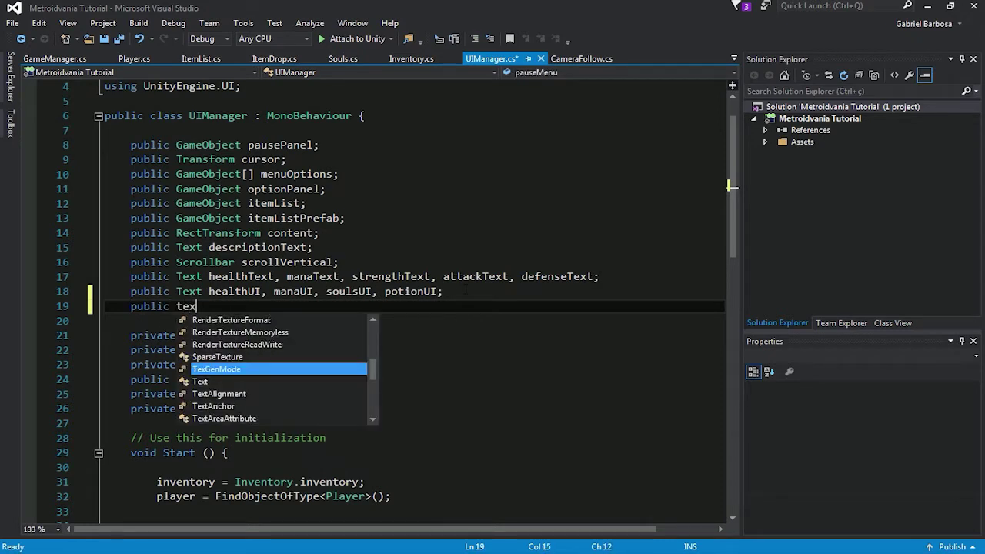
text(t messageText;)
Collapse the UpdateUI method and place the cursor just after it.
scroll(367, 300, up, 1)
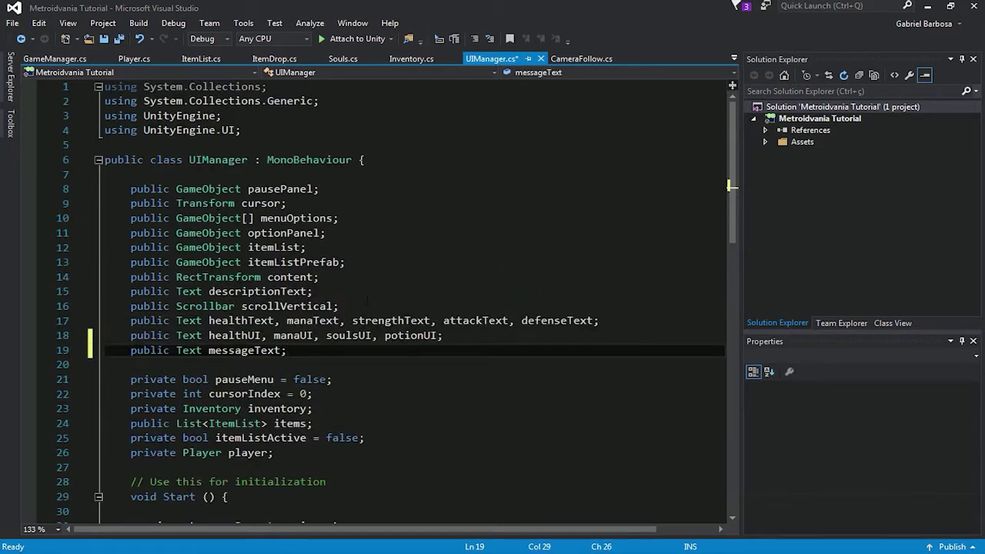
scroll(367, 301, down, 1)
scroll(367, 300, down, 3)
scroll(367, 300, down, 4)
scroll(367, 300, down, 2)
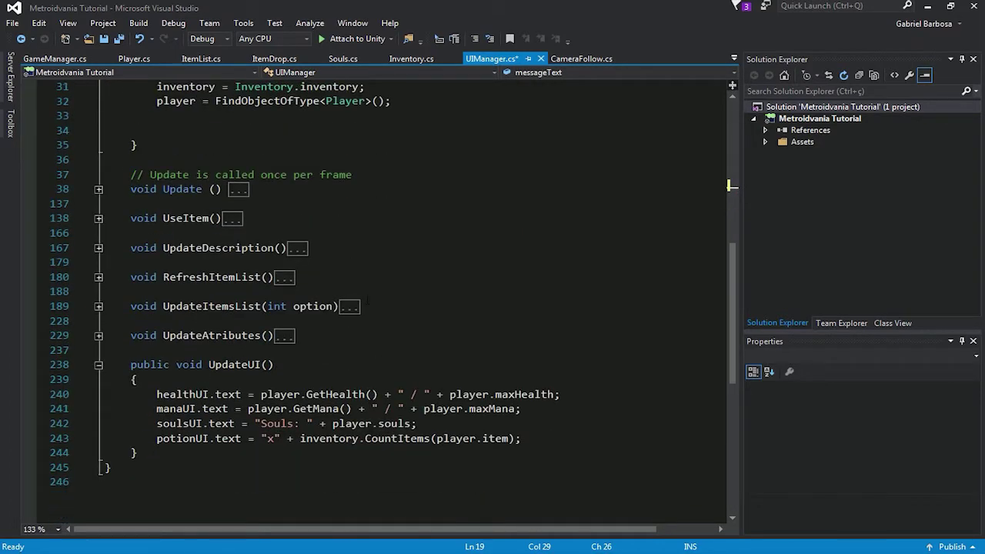
click(98, 365)
click(317, 364)
Add a public void SetMessage(string message) method after UpdateUI.
key(Return)
key(Return)
text(public void )
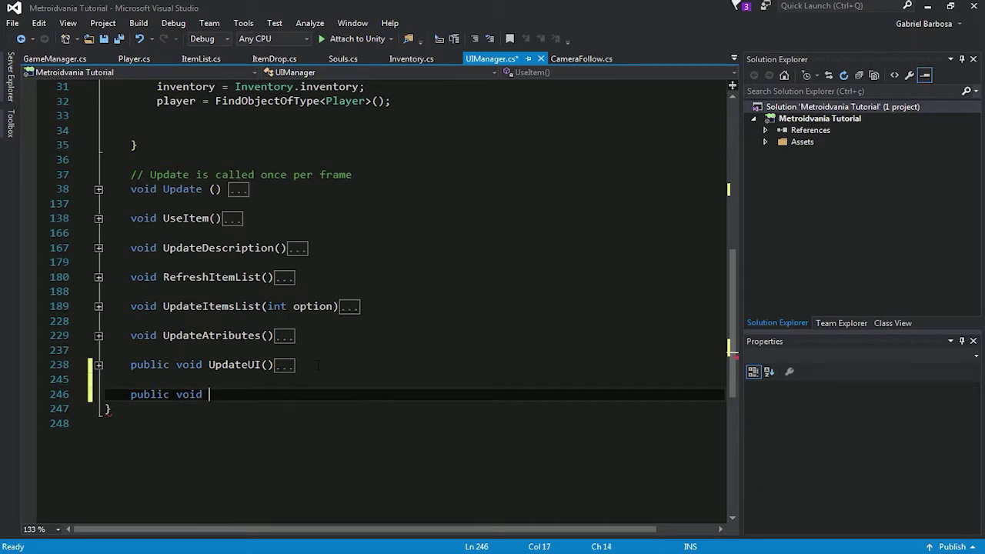
text(SetMessage()
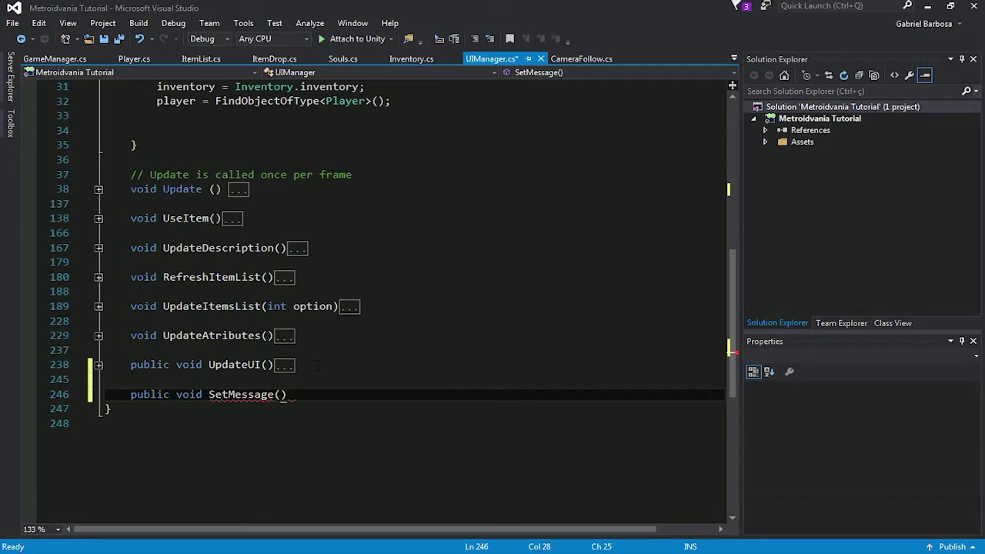
text(string)
text(message)
text() {)
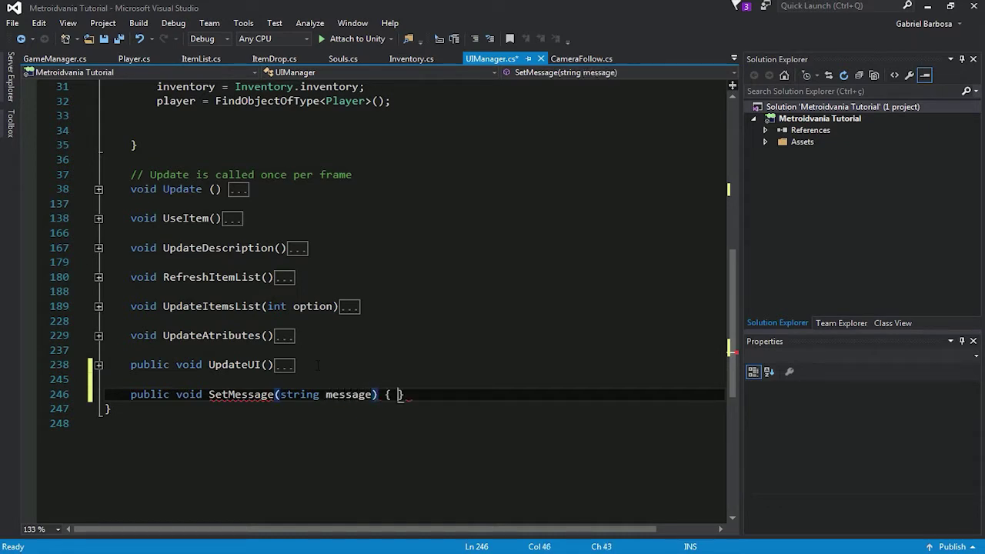
key(Return)
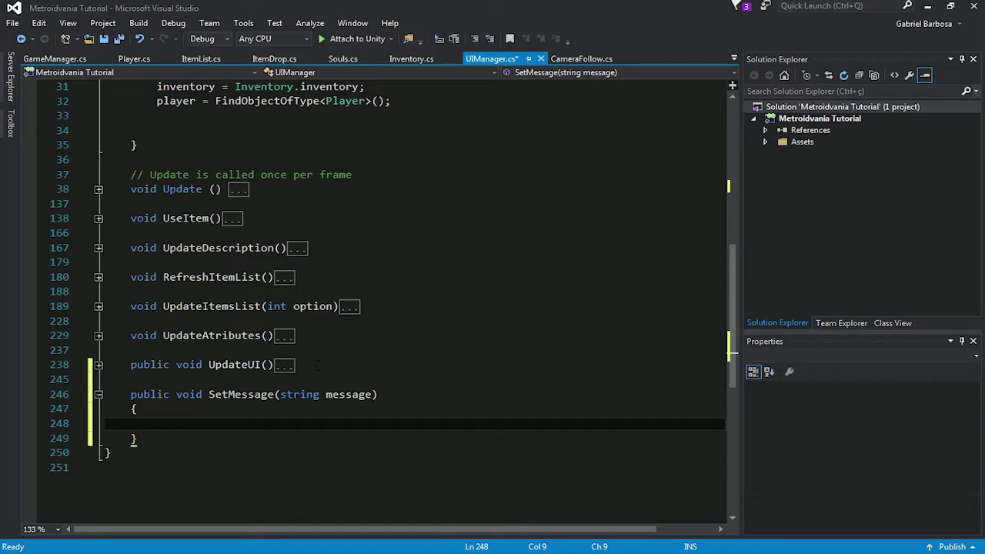
Make SetMessage assign message to messageText.text.
text(me)
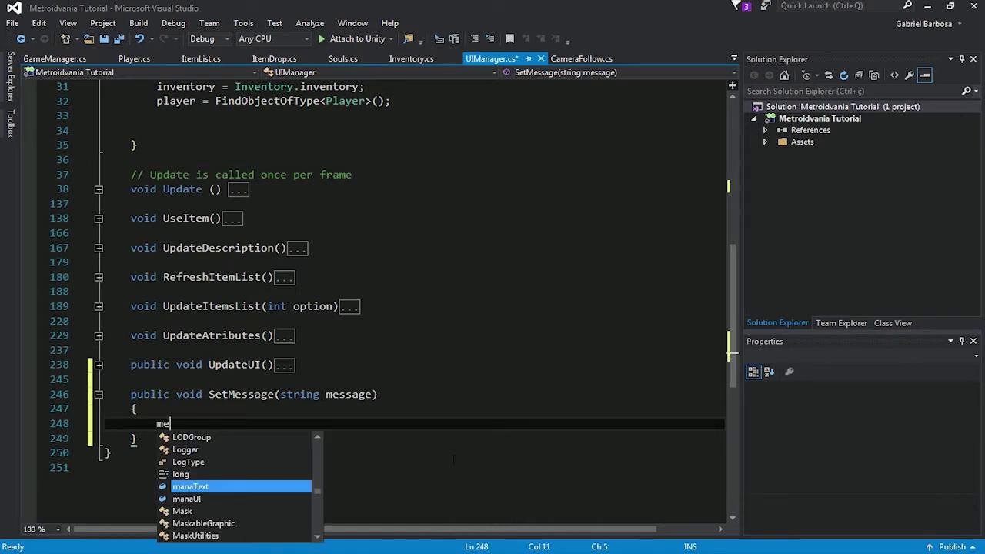
text(ssa)
key(Down)
key(Tab)
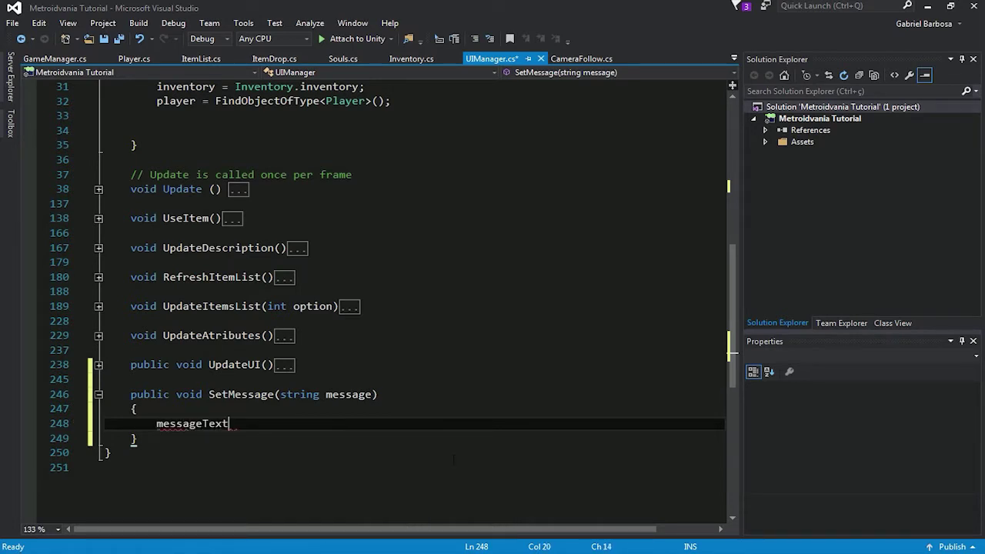
text(.text)
text( = )
text(mes)
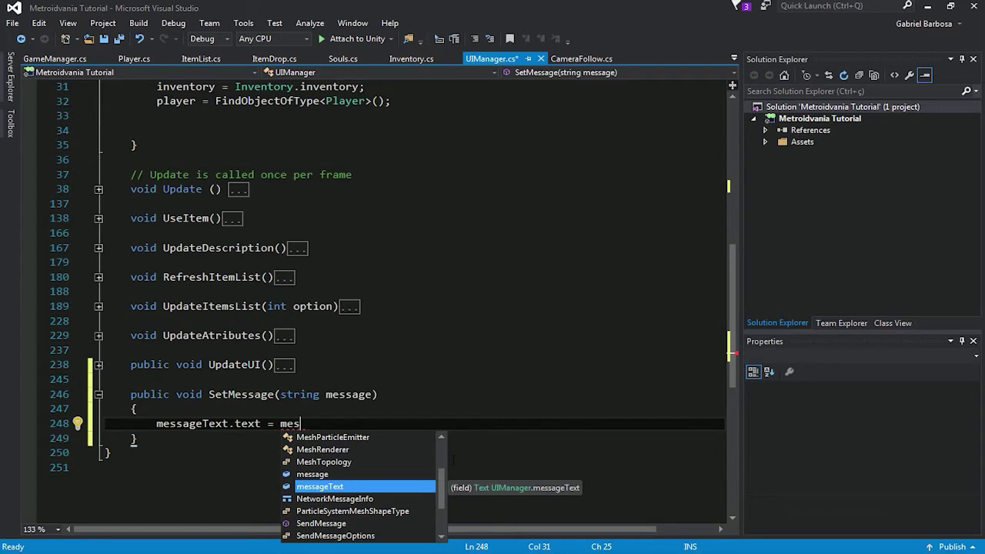
text(sage;)
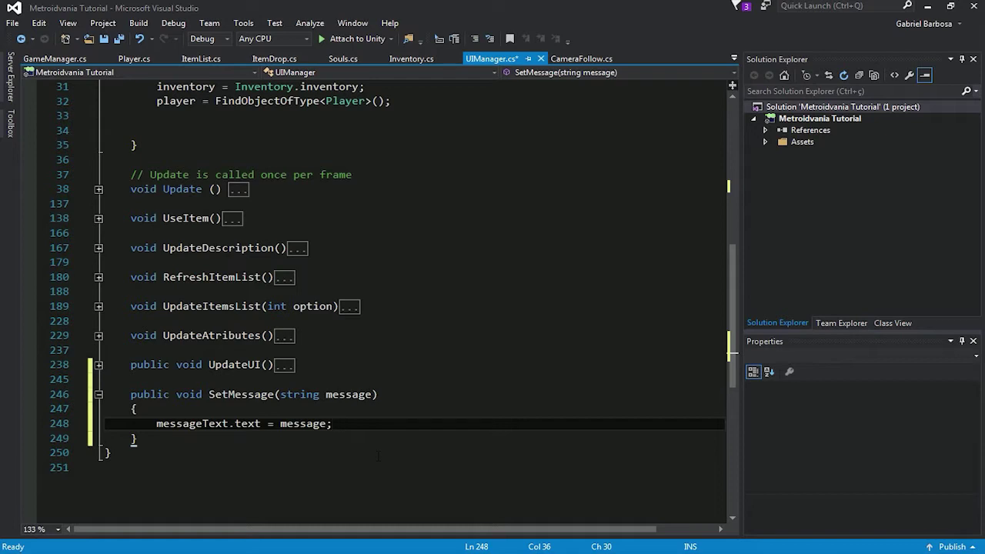
key(Return)
Write a direct messageText.color.a = 0 line, then select it for replacement.
text(mess)
key(Down)
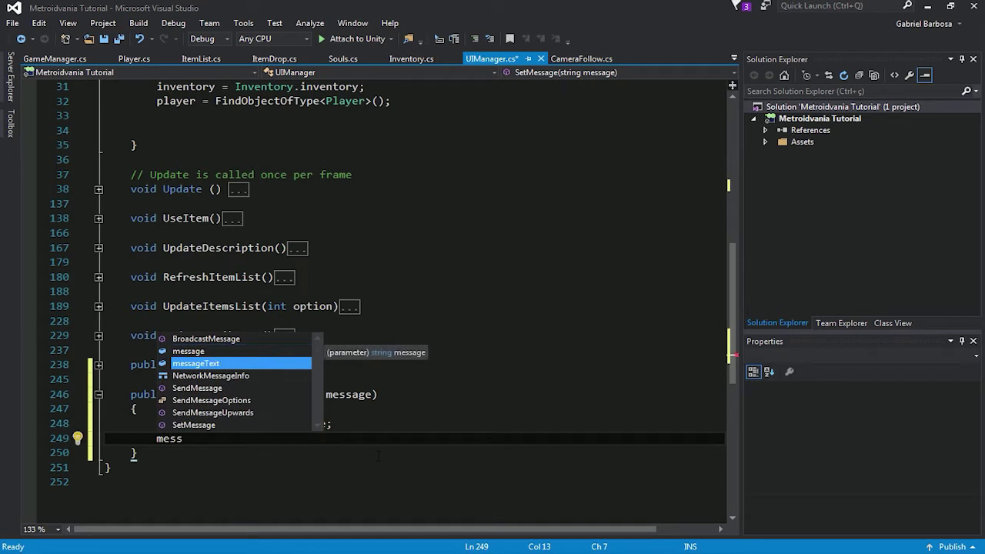
key(Tab)
text(.co)
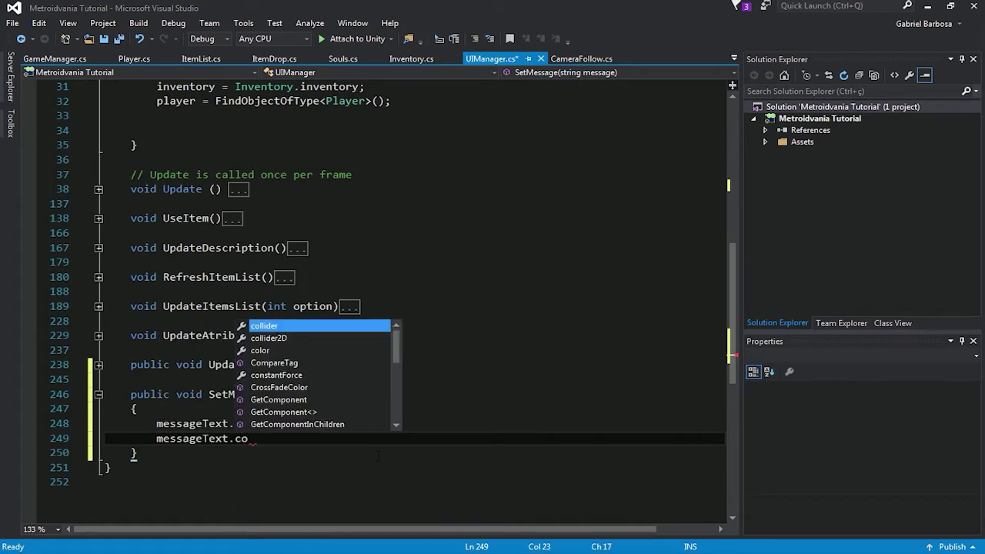
text(lor.a)
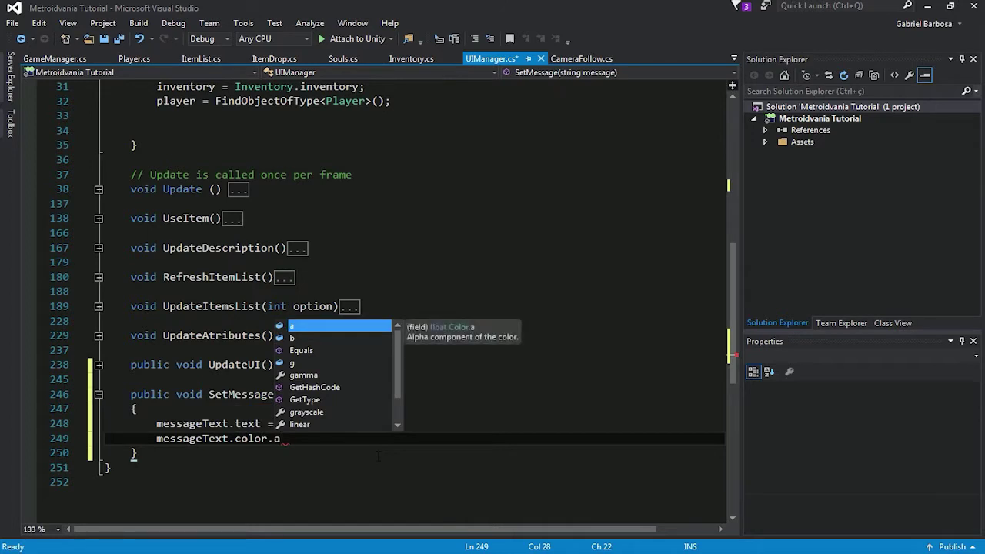
key(Escape)
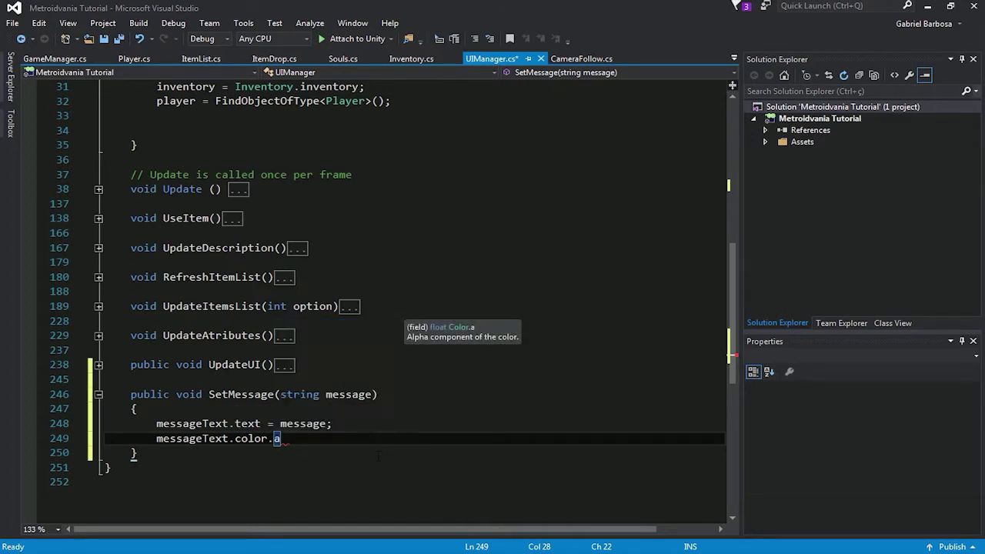
text(= 0;)
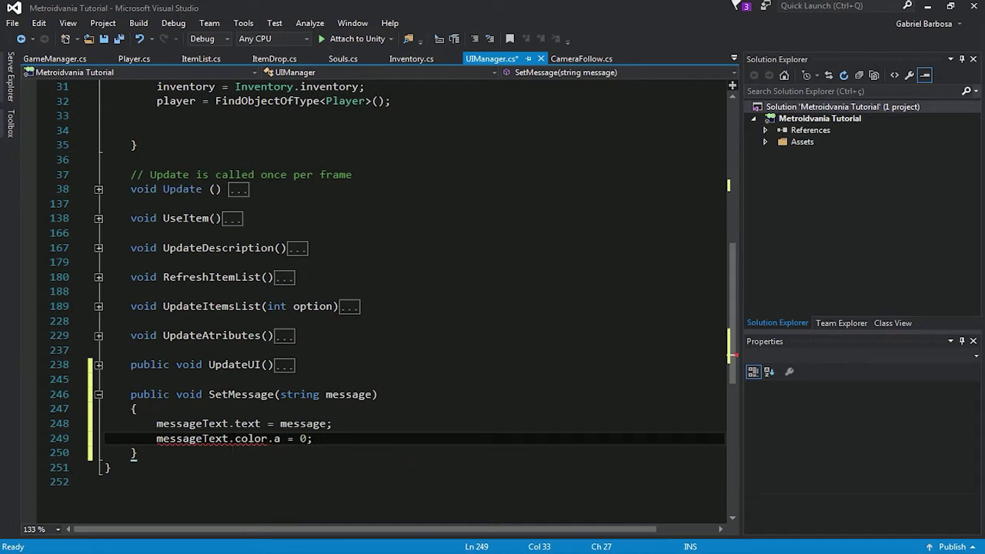
key(shift+Up)
key(shift+Home)
key(Down)
key(shift+End)
Copy messageText's colour into a local variable with Color color = messageText.color;.
text(colo)
key(Tab)
text(color )
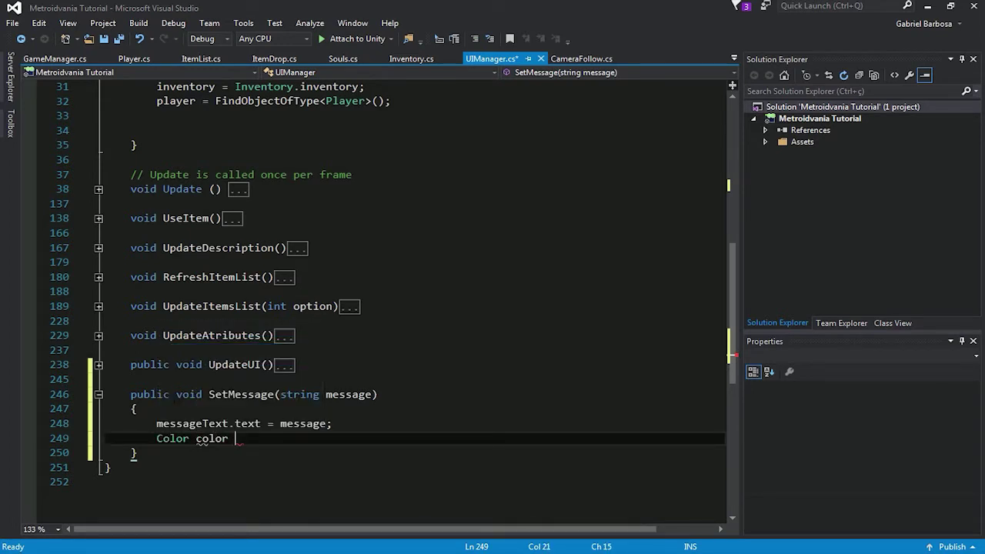
text(= messa)
key(Tab)
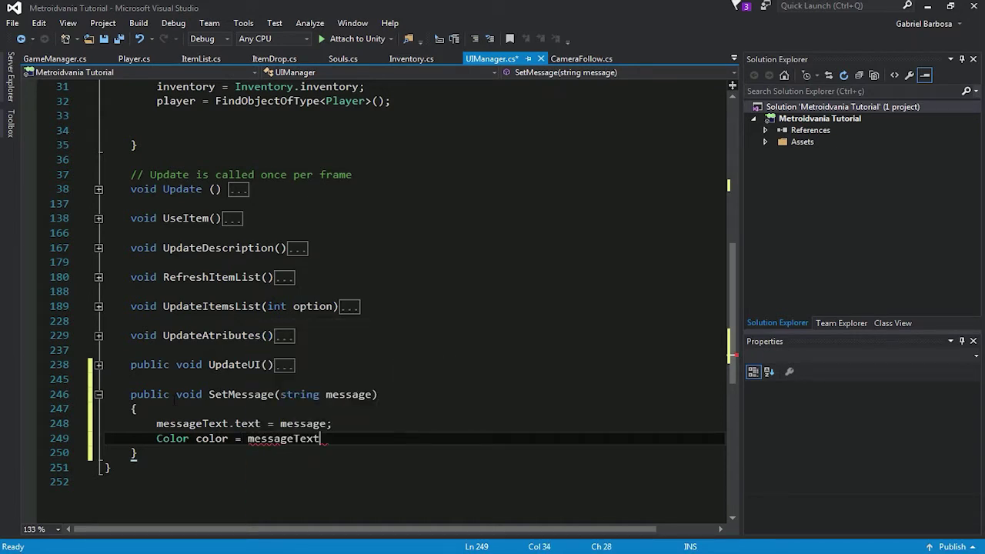
text(.tex)
key(Tab)
text(.colo)
key(BackSpace)
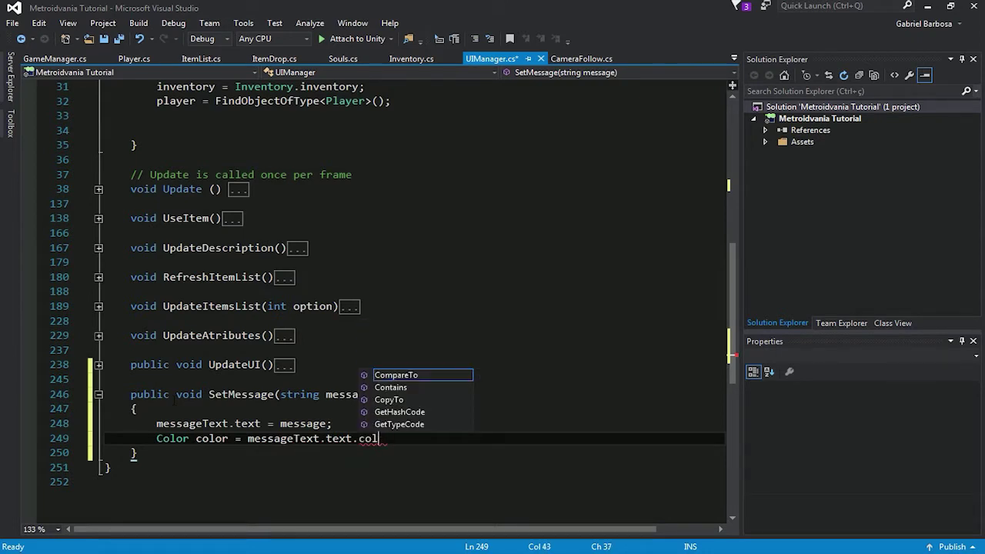
key(BackSpace)
key(BackSpace)
key(BackSpace)
text(.color)
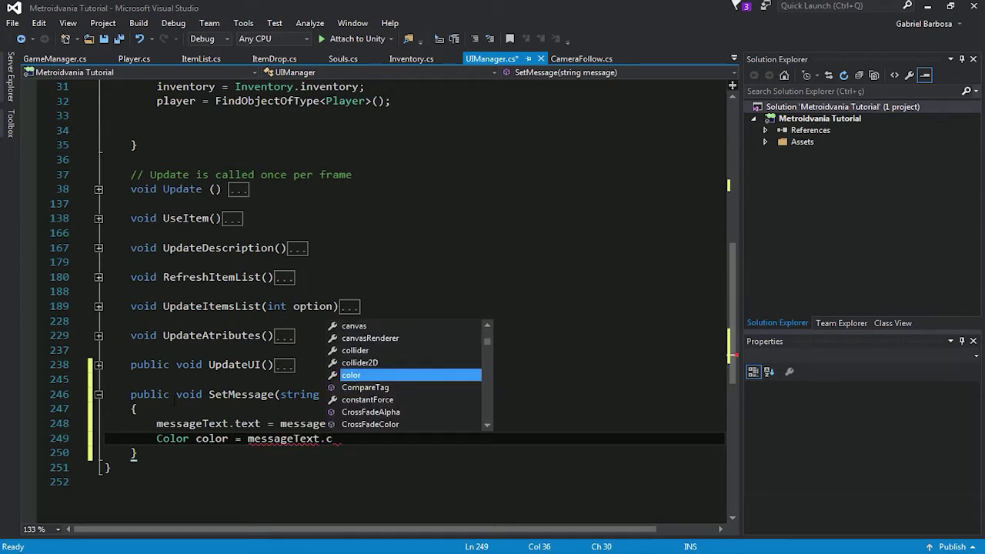
text(;)
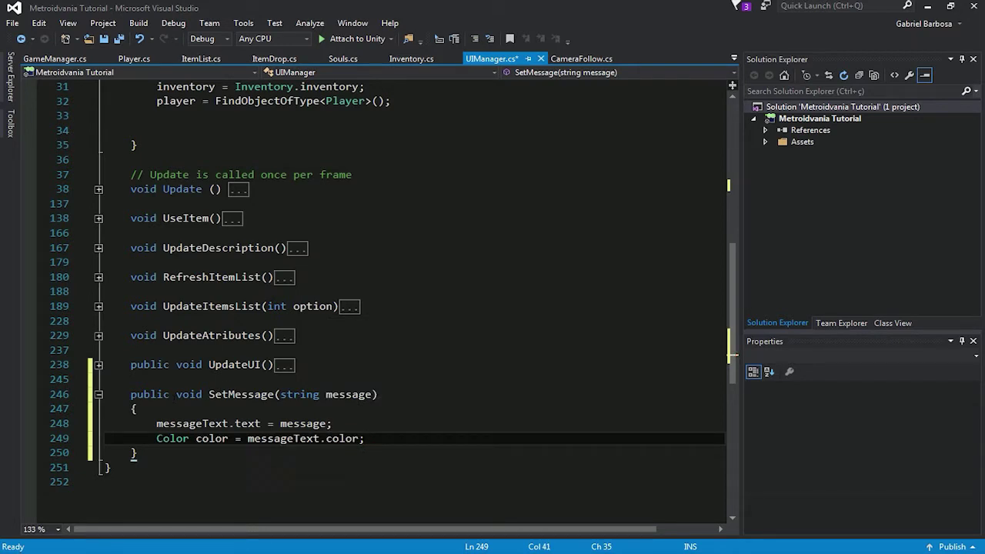
key(Return)
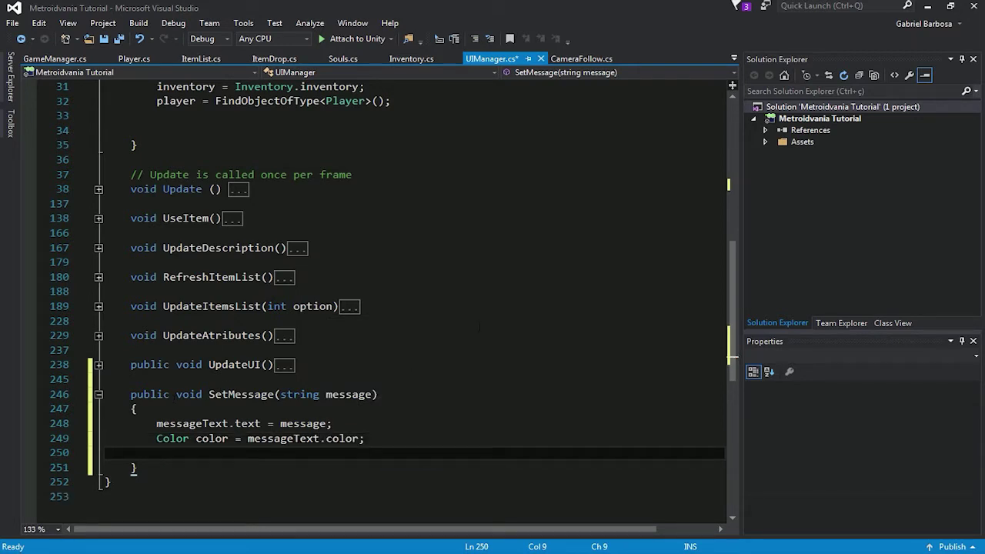
Set color.a to 0 and assign color back to messageText.color.
text(color.a)
key(Escape)
text(= 0;)
key(Return)
text(mes)
key(Tab)
text(.col)
key(Tab)
text(=)
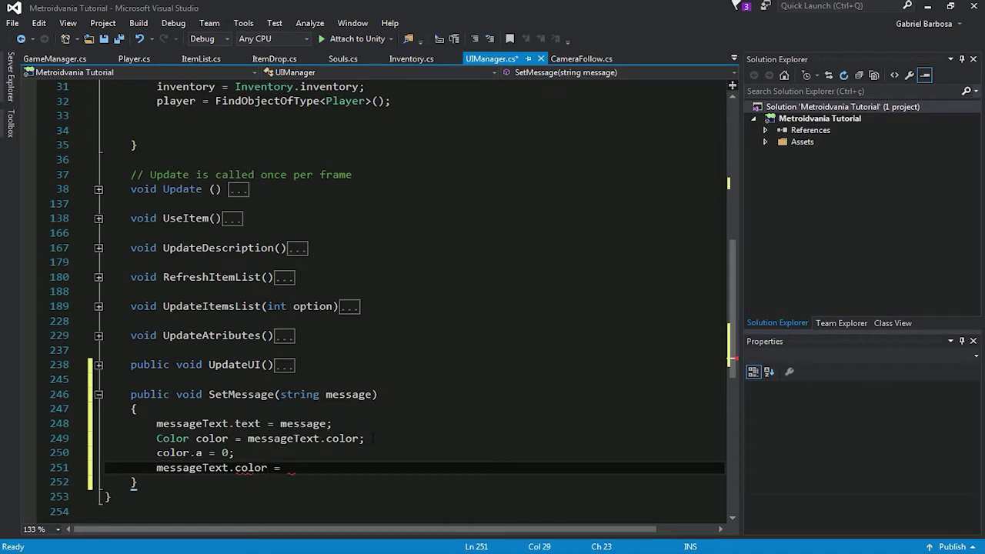
text( colo)
key(Tab)
text(;)
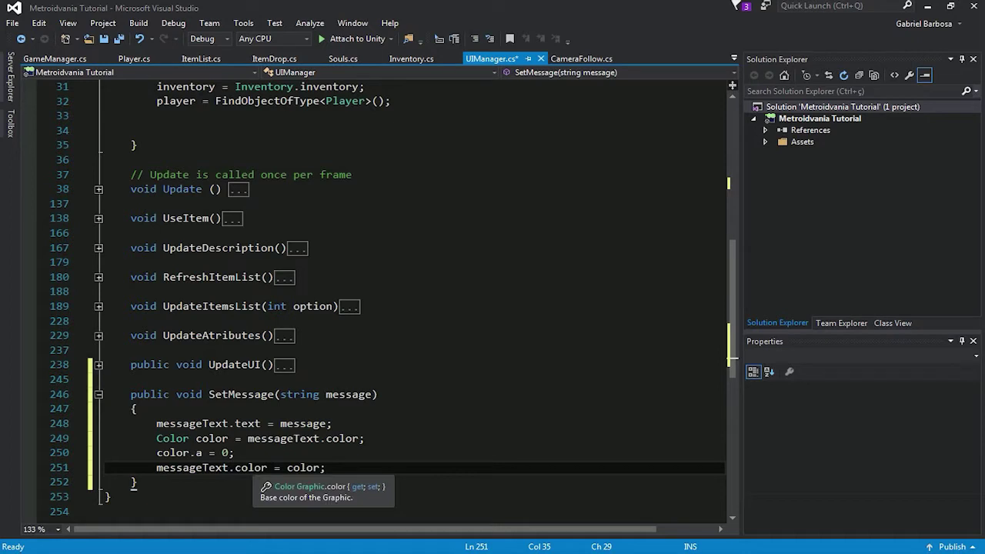
Check the messageText.color assignment on line 251 and save UIManager.cs.
click(241, 468)
click(228, 468)
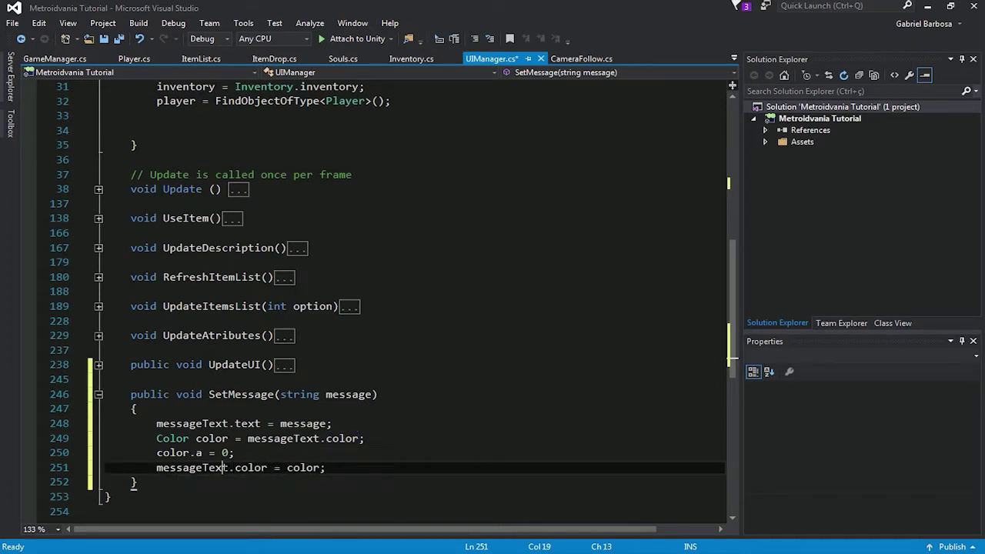
click(326, 468)
key(ctrl+s)
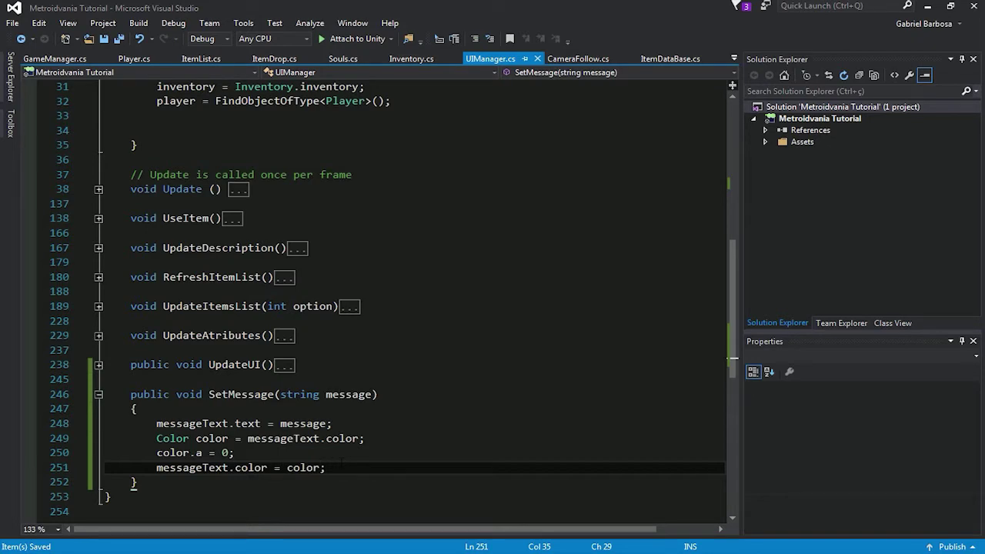
Add the field private bool isMessageActive = false; to UIManager and save.
scroll(362, 273, up, 3)
scroll(362, 273, up, 7)
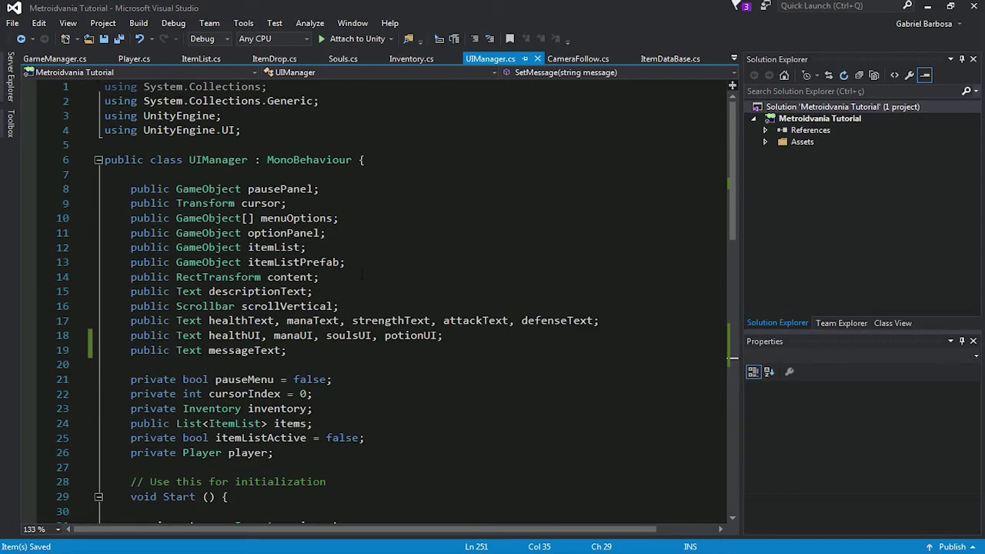
scroll(362, 273, down, 2)
click(295, 362)
key(Return)
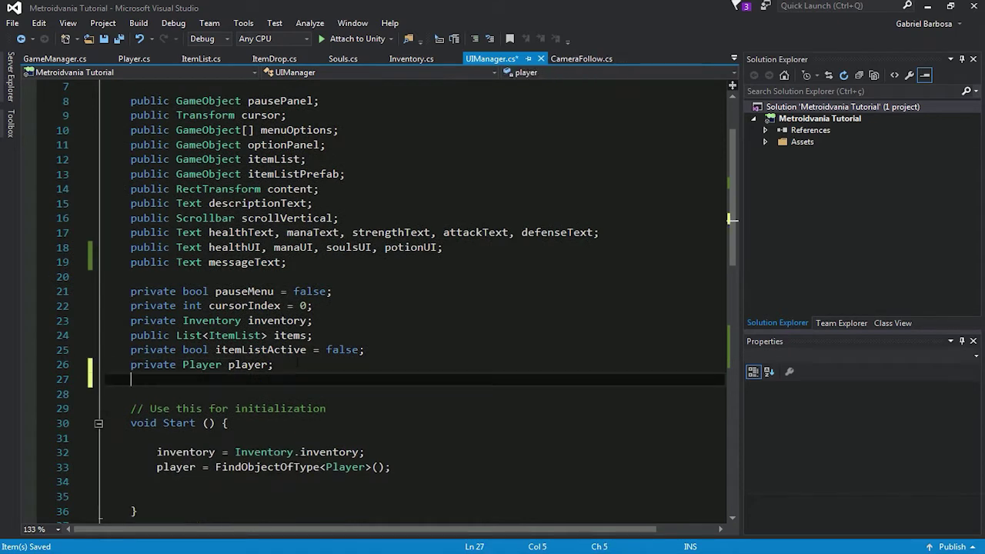
text(private bool is)
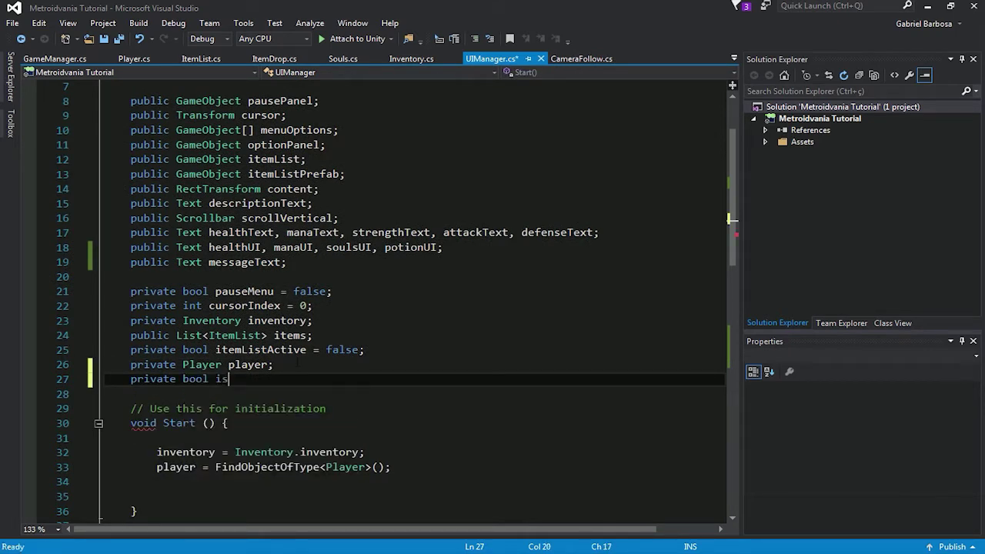
text(Messa)
key(BackSpace)
text(sageActive = false;)
key(ctrl+s)
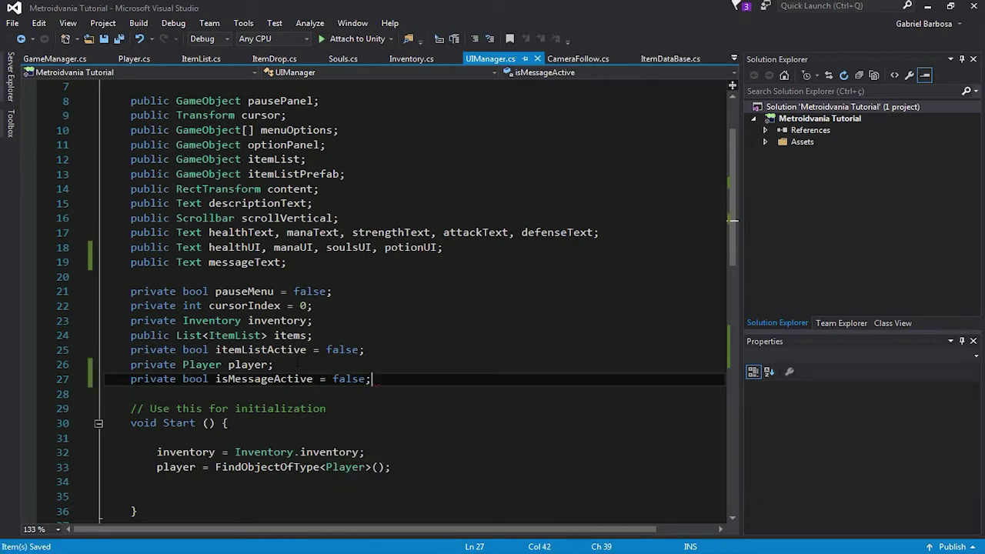
Make SetMessage set isMessageActive = true; and save the script.
scroll(354, 299, down, 3)
scroll(355, 299, down, 1)
scroll(354, 299, down, 2)
scroll(354, 299, down, 5)
scroll(336, 364, up, 1)
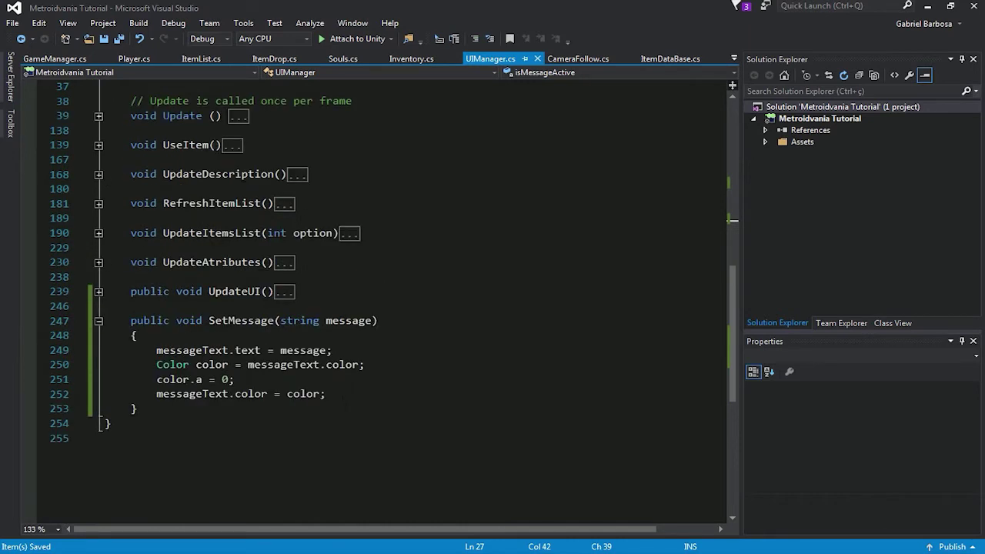
click(339, 394)
key(Return)
text(is)
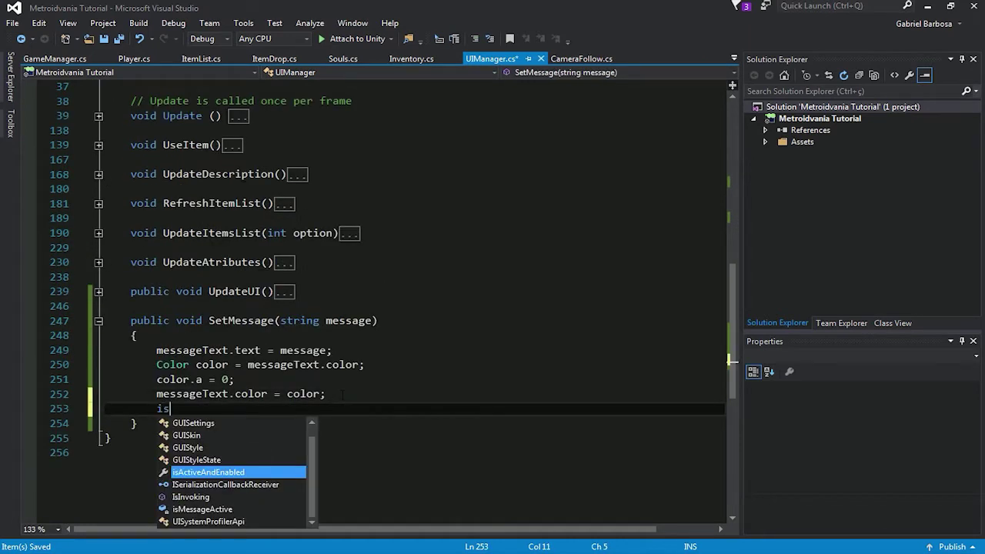
text(me = true;)
key(ctrl+s)
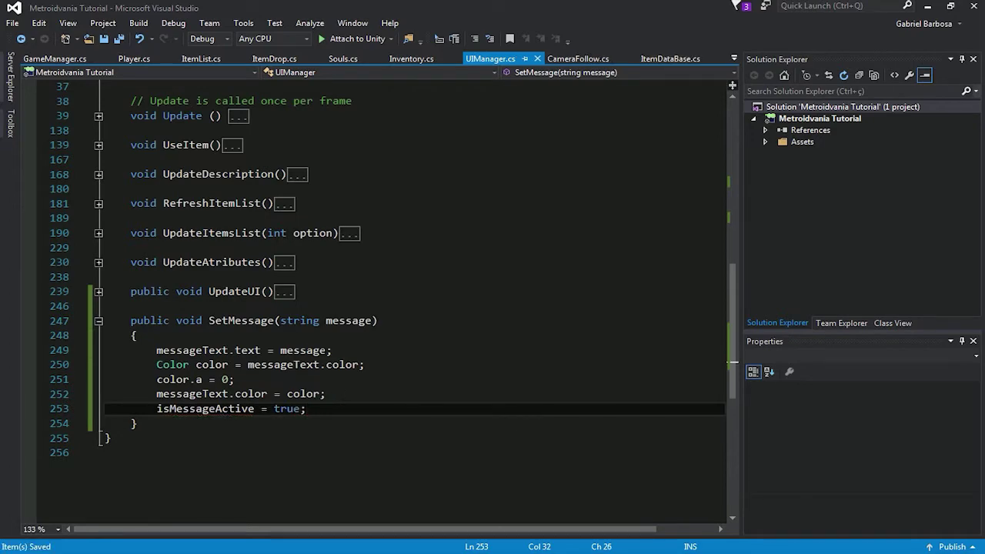
Begin the Update method with an if (isMessageActive) check.
scroll(335, 377, up, 3)
scroll(351, 310, down, 2)
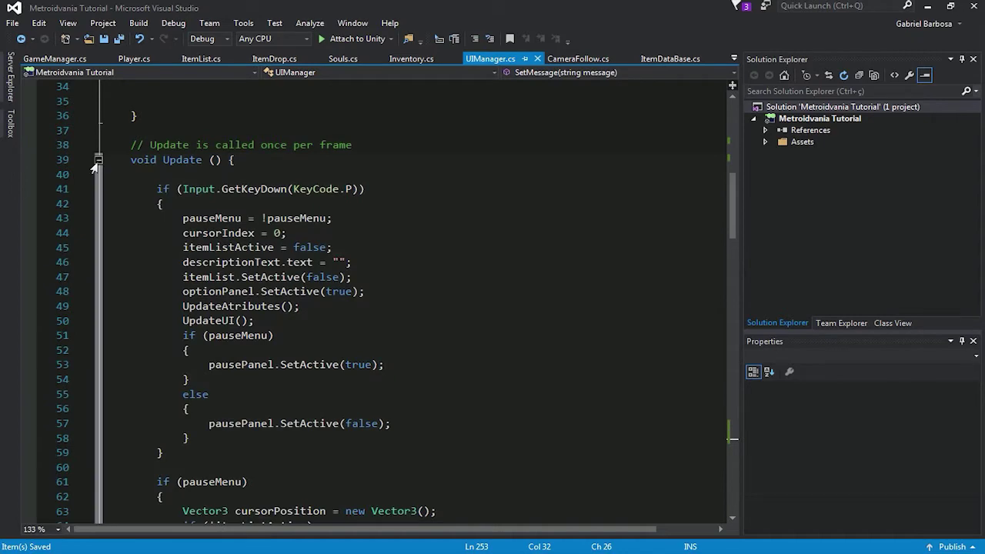
scroll(359, 436, down, 1)
scroll(359, 436, up, 2)
scroll(359, 436, up, 2)
scroll(359, 435, down, 2)
click(162, 218)
scroll(161, 218, up, 2)
key(Return)
key(Return)
key(Up)
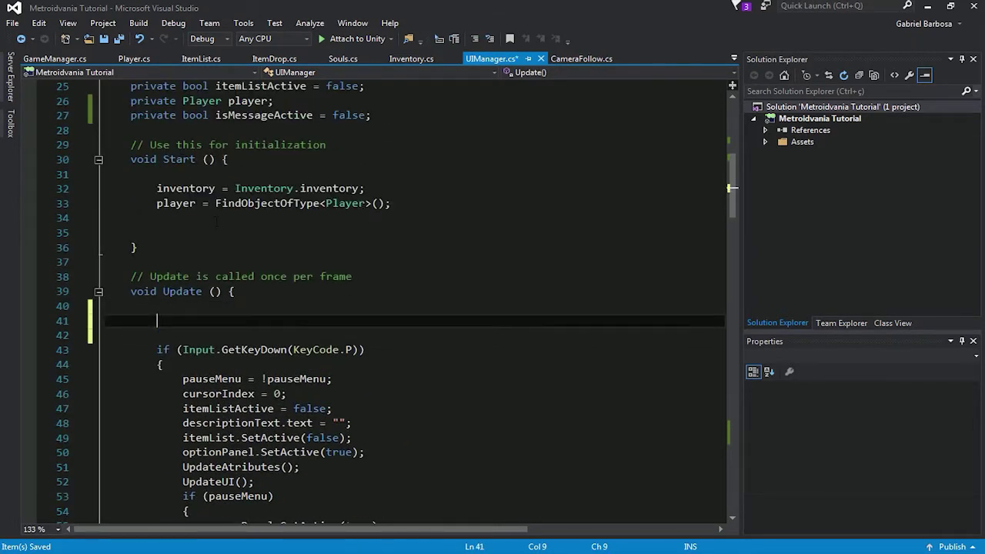
text(if(isme)
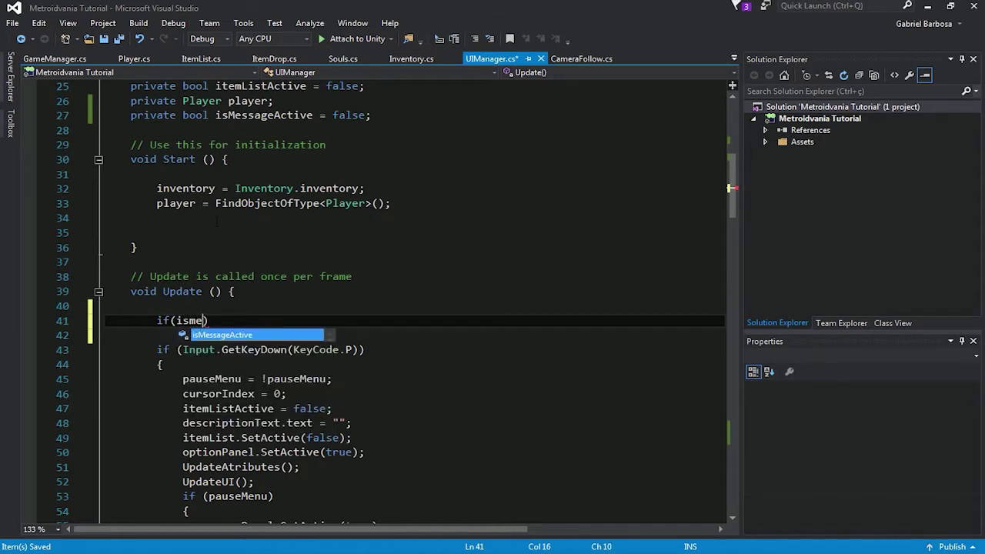
key(Tab)
key(Right)
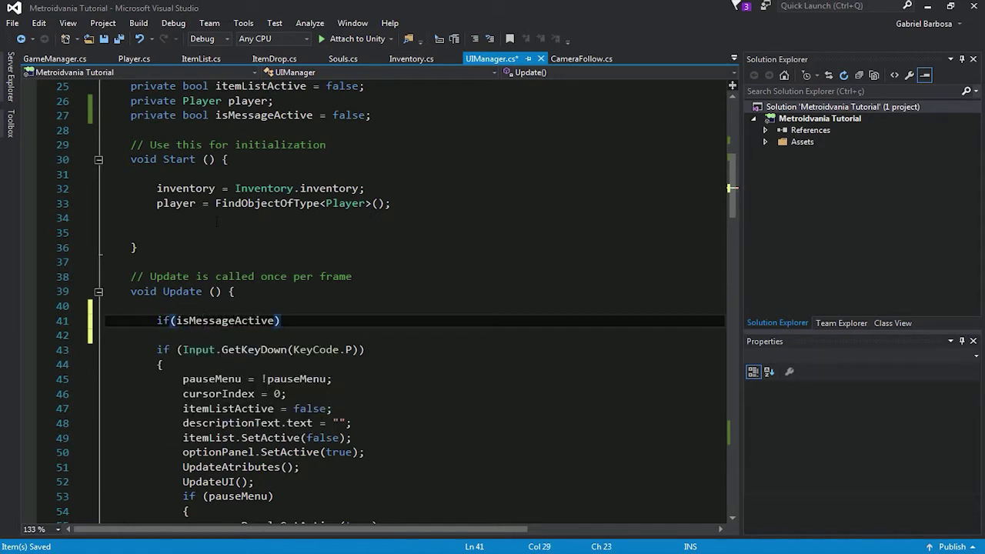
Open the if block and copy messageText.color into a local Color color.
text({)
key(Return)
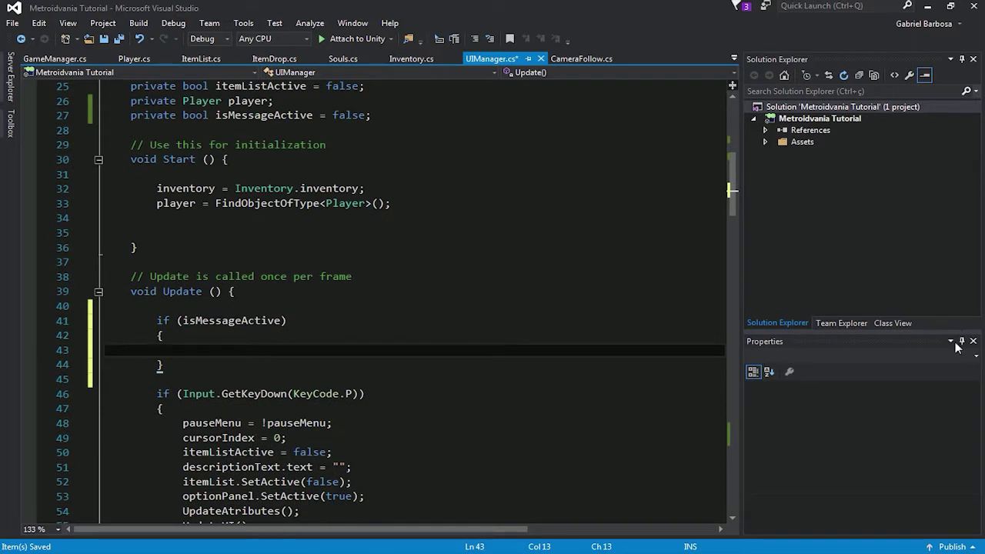
text(colo)
key(Tab)
text(color )
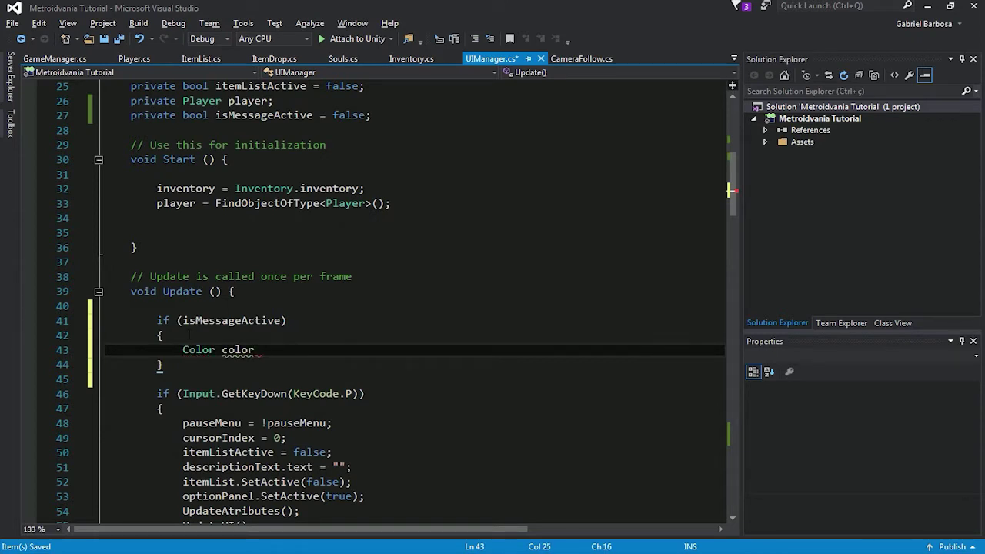
text(= mess)
key(Tab)
text(.colo)
key(Tab)
text(;)
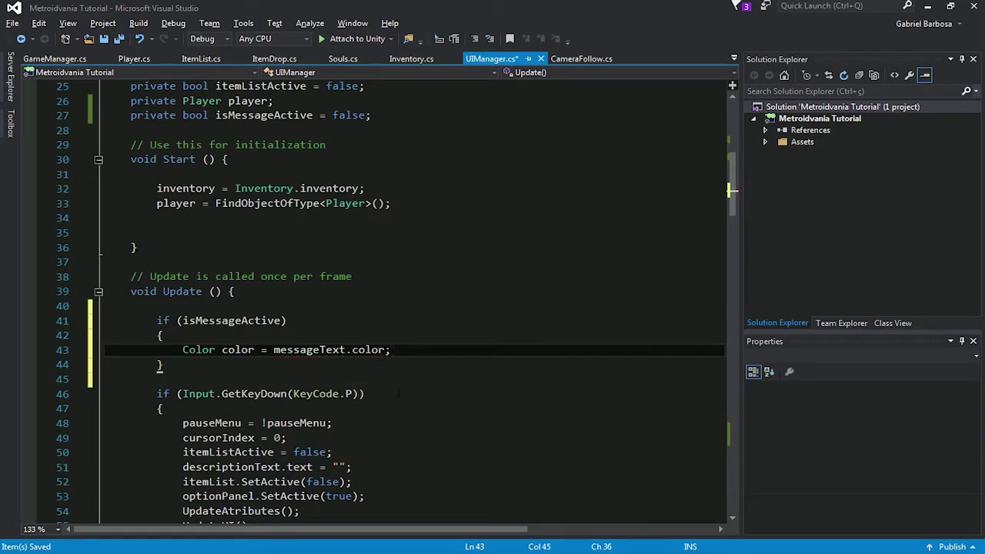
key(Return)
Raise color.a by 2f * Time.deltaTime and assign color back to messageText.color.
text(colo)
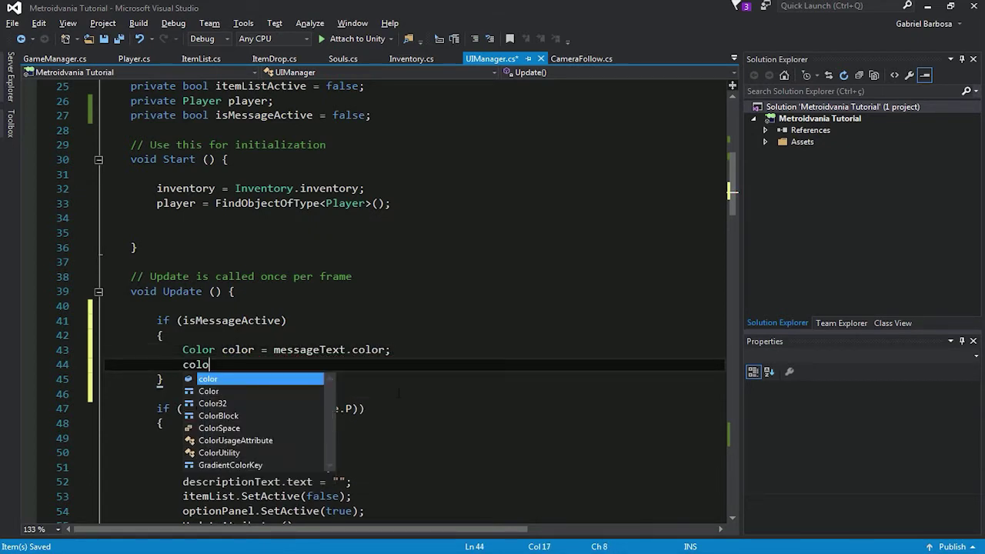
text(r.a )
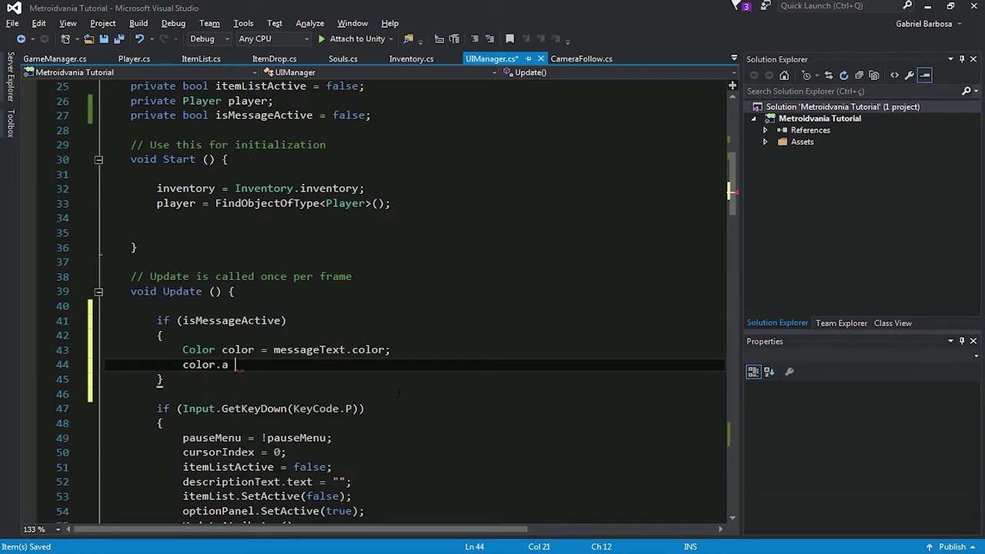
text(+=)
text(2)
text(f * )
text(time.de;)
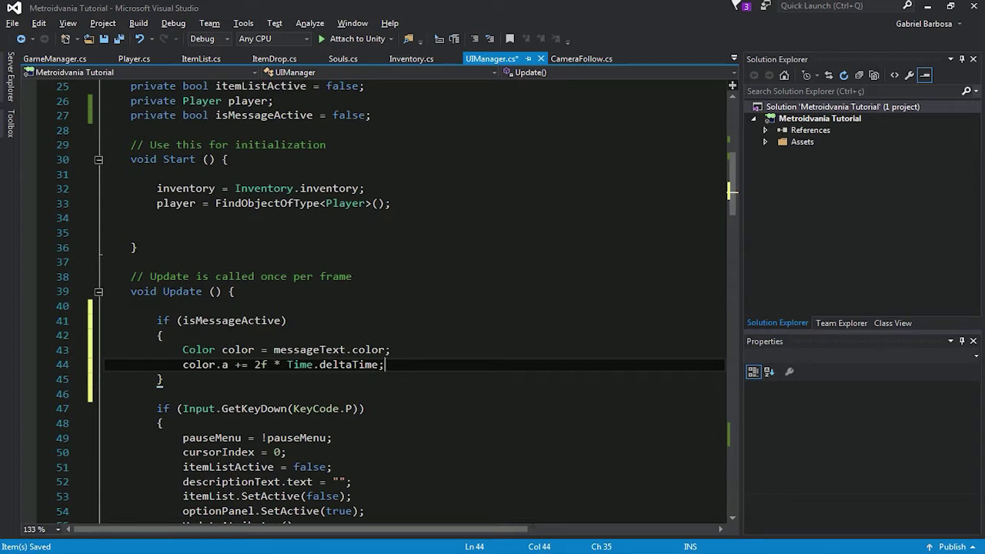
key(Return)
text(mess)
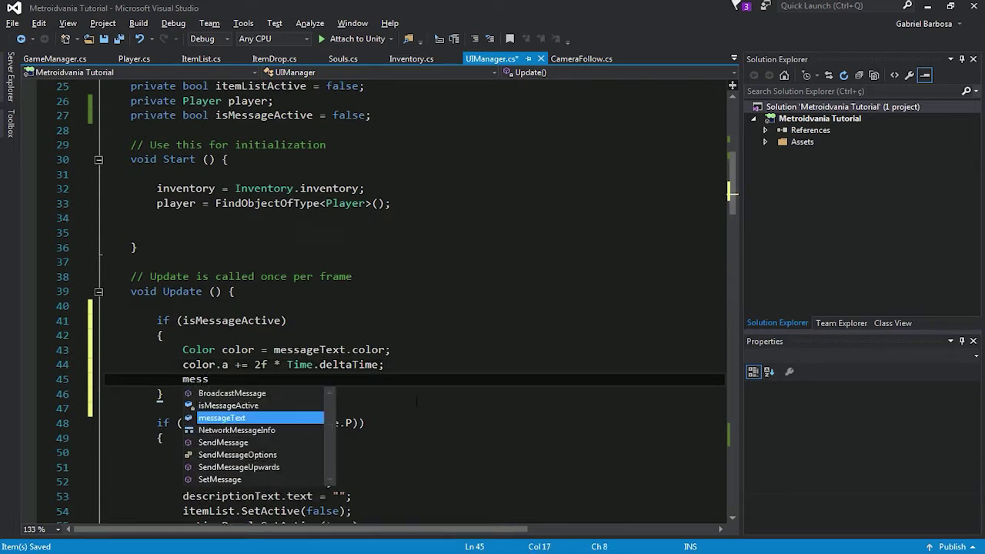
key(Tab)
text(.colo)
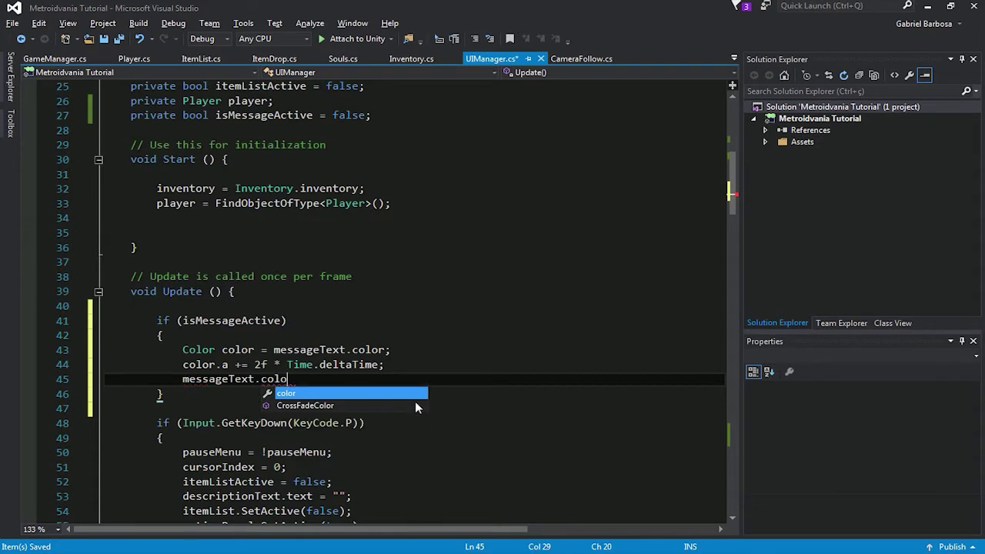
text(r = color;)
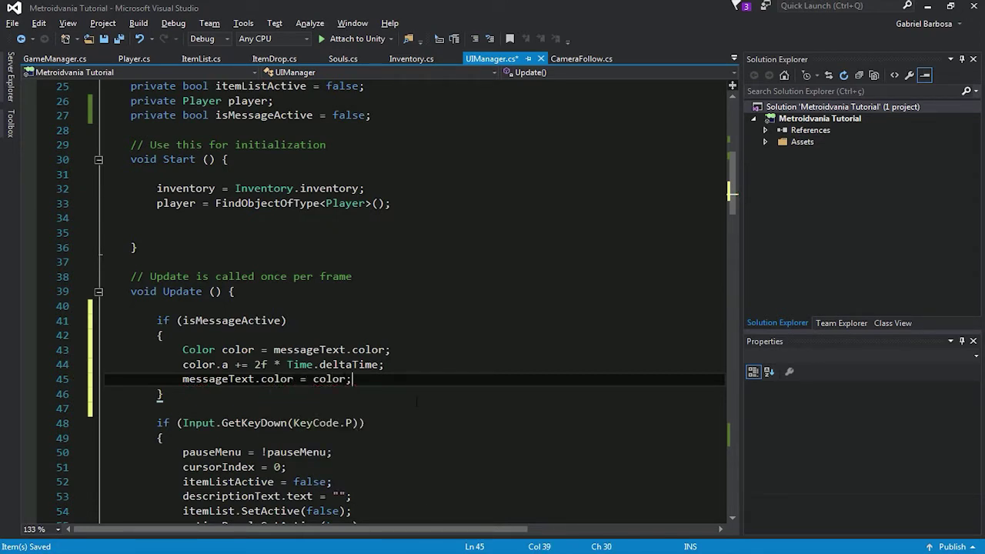
key(Return)
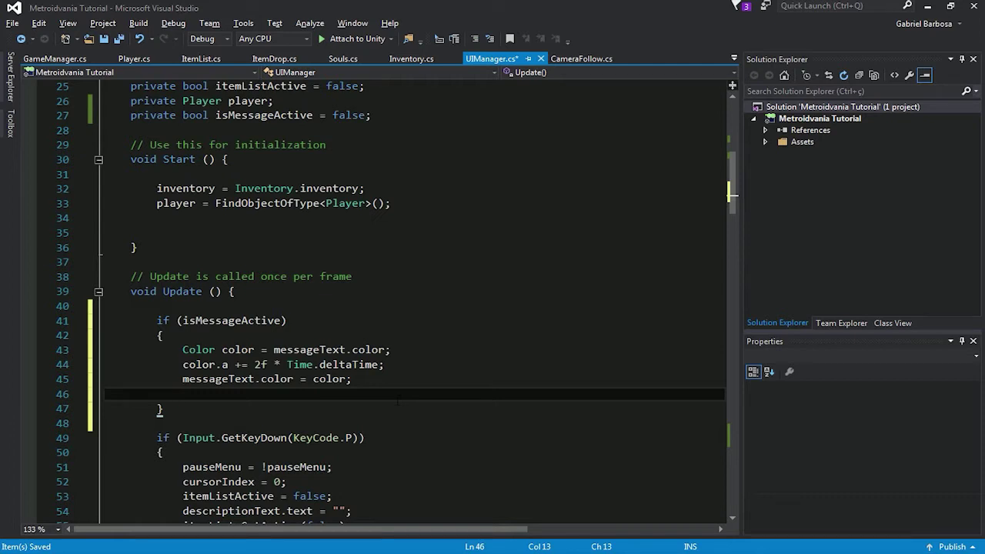
Add a nested if (color.a >= 1) block that sets isMessageActive = false;.
mouse_move(338, 365)
text(if(color.a )
text(>)
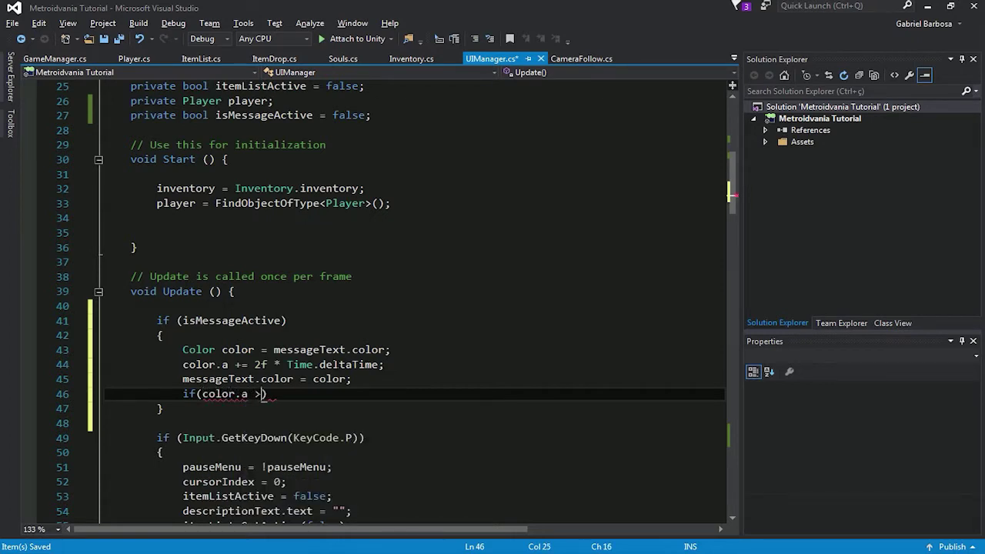
text(= 1))
text( {)
key(Return)
text(isMe )
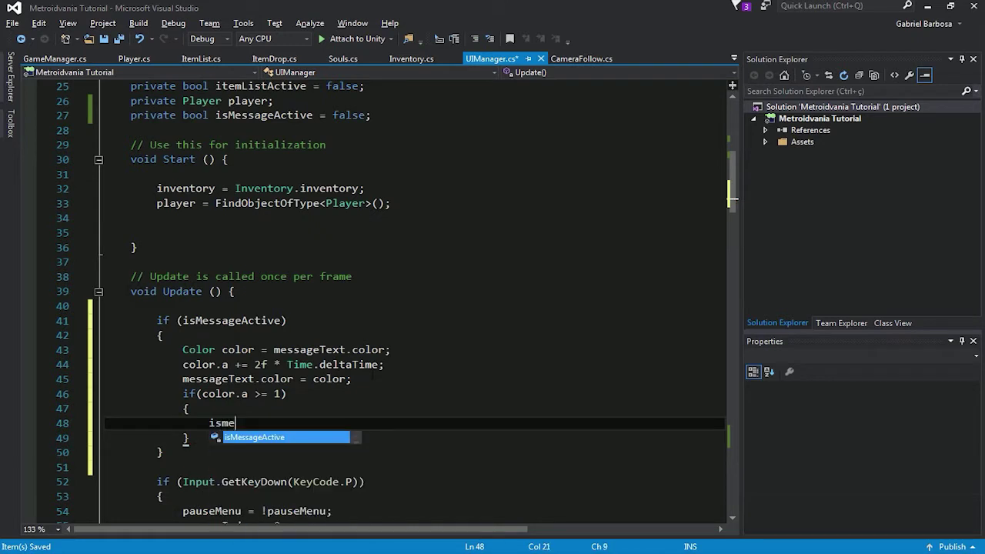
text(= fa)
key(Tab)
text(;)
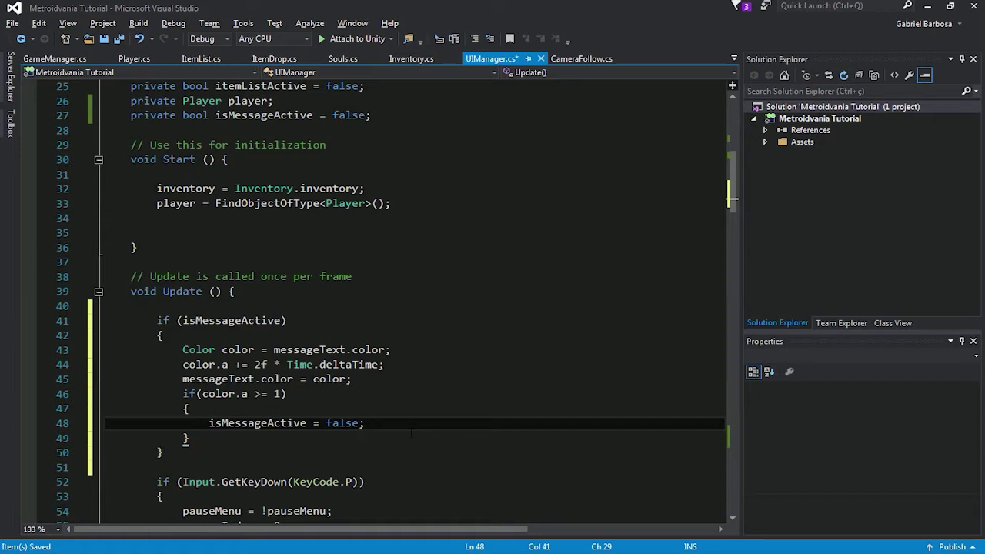
scroll(411, 433, up, 2)
click(373, 203)
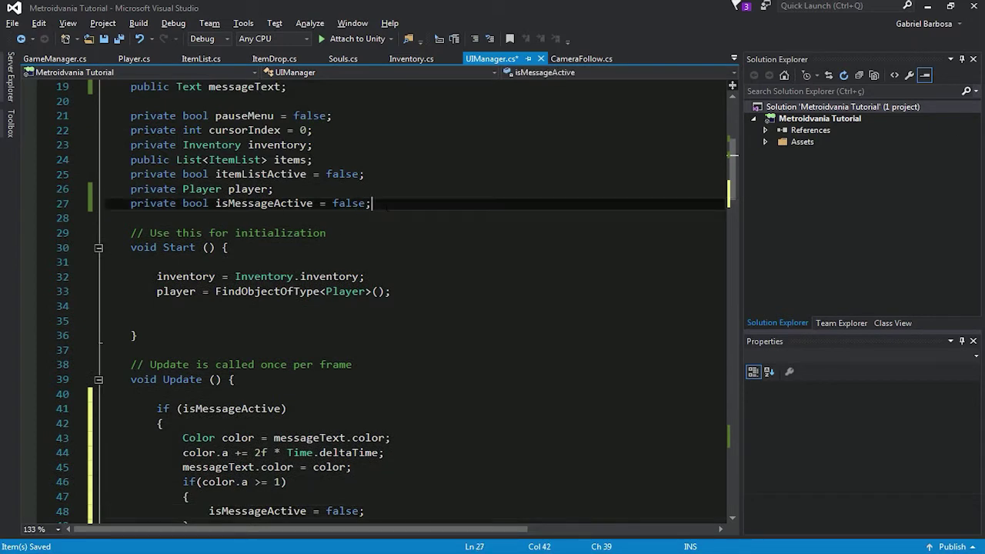
Add a private float textTimer field, reset it to 0 after clearing the flag, and save.
key(Return)
text(private float textTimer;)
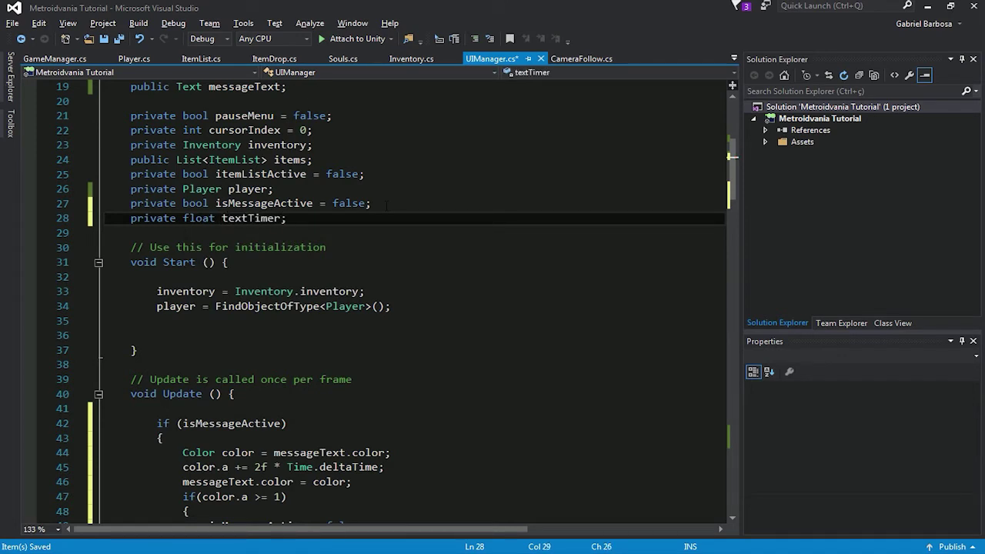
scroll(388, 205, down, 3)
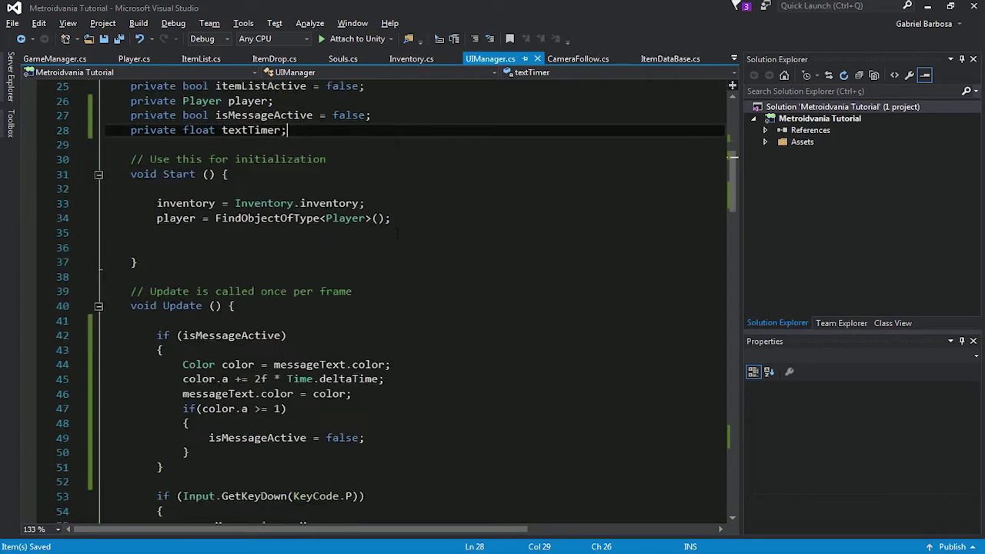
click(377, 393)
key(Return)
text(text)
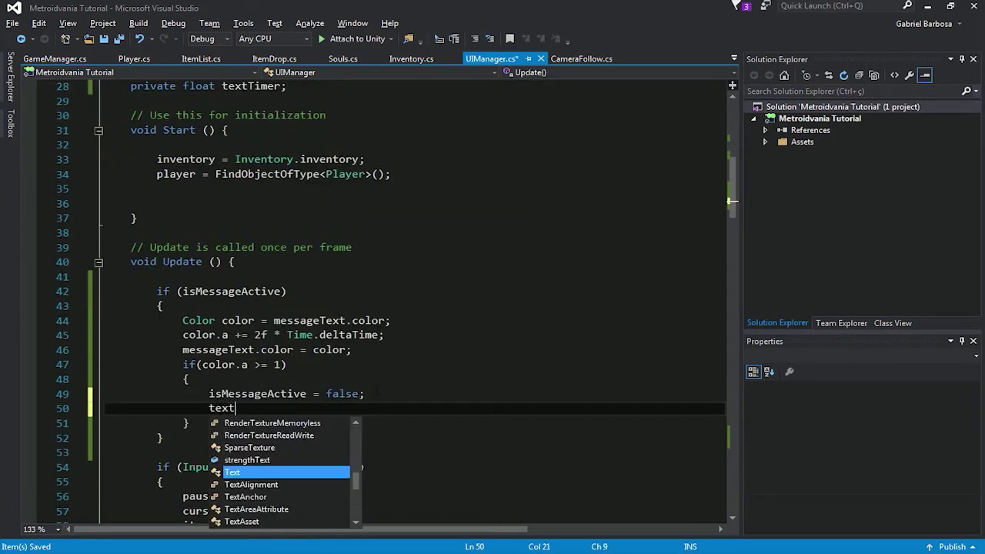
text(Timer )
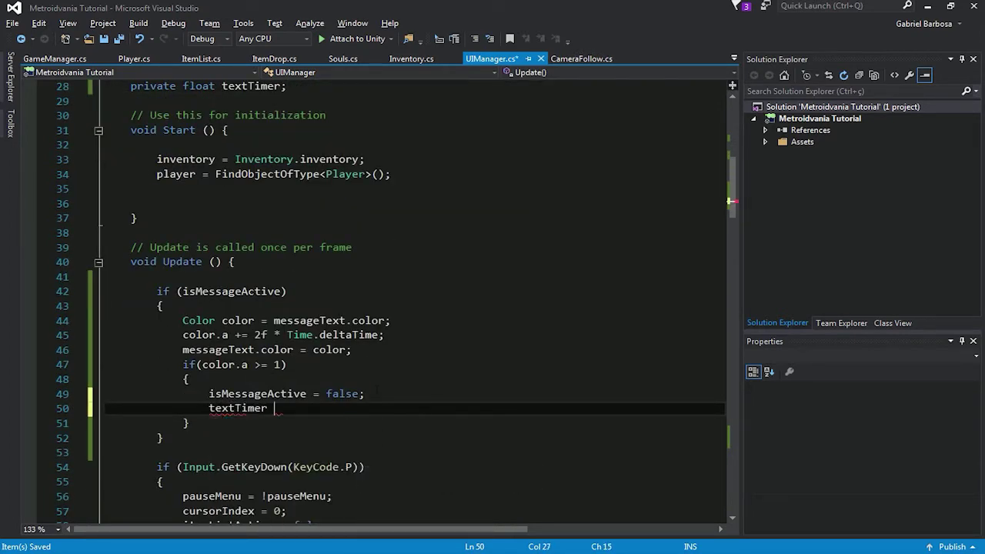
text(= 0;)
key(ctrl+s)
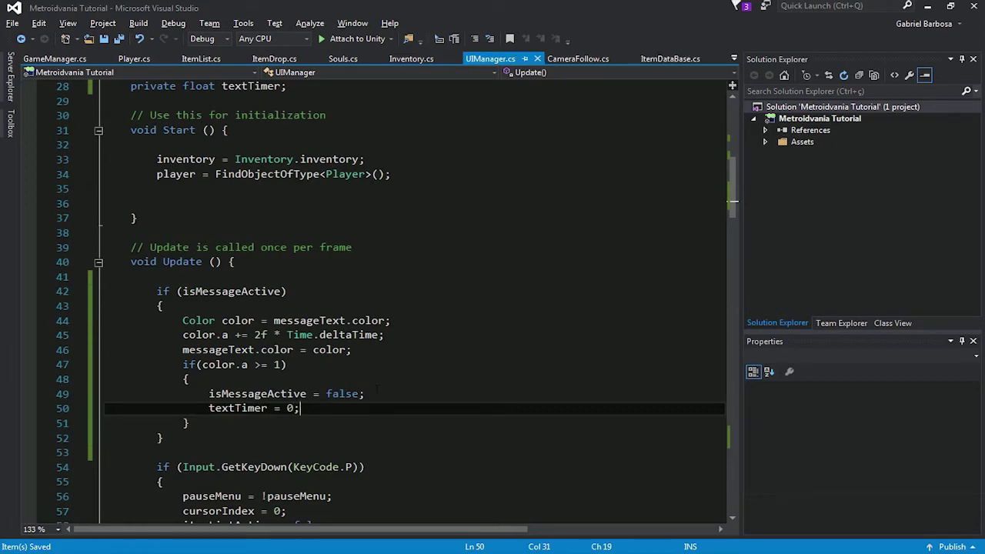
Start an else if (isMessageActive) branch after the fade-in block.
scroll(377, 388, down, 2)
click(163, 351)
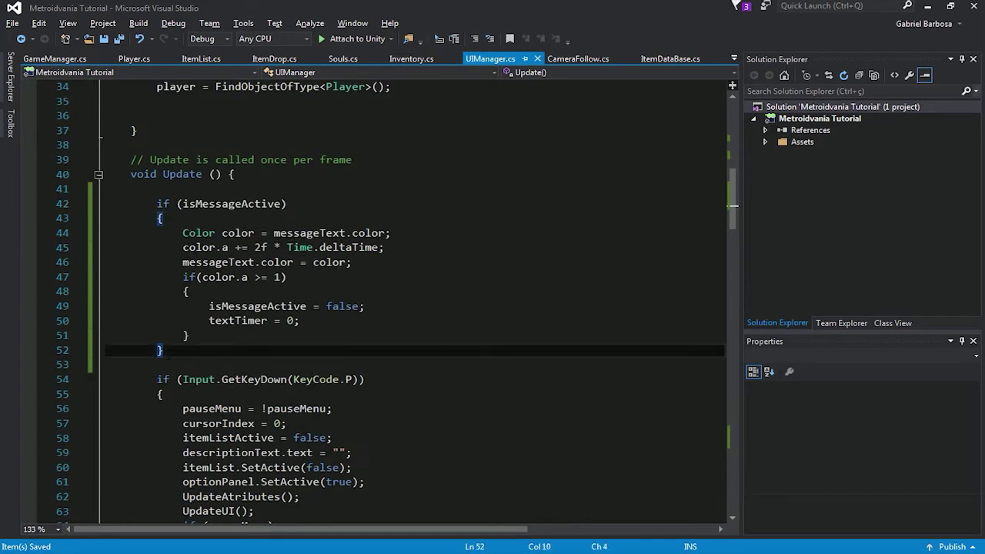
key(Return)
text(else if(isMessageActive)
key(Tab)
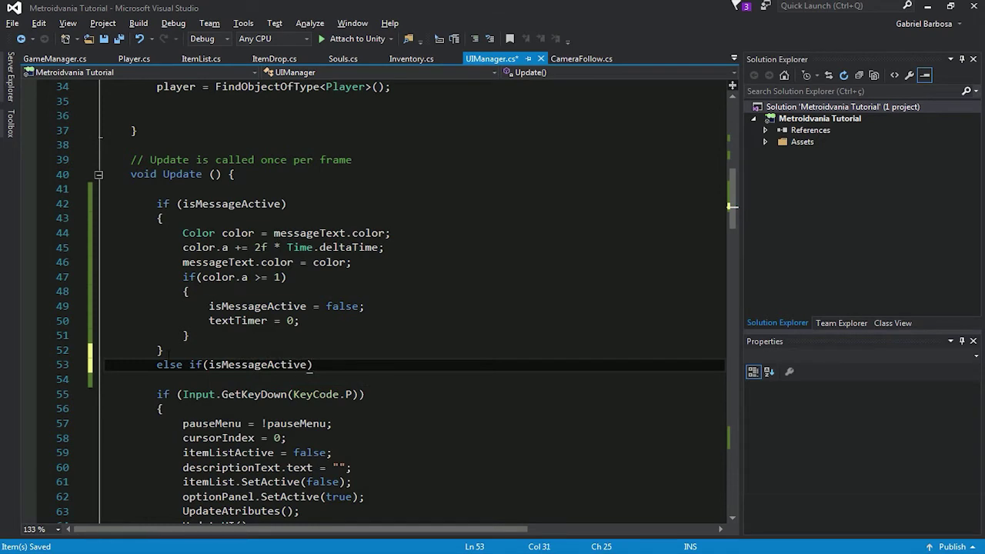
Negate the condition to !isMessageActive and add textTimer += Time.deltaTime; in its body.
key(Left)
key(Left)
key(Left)
text(!)
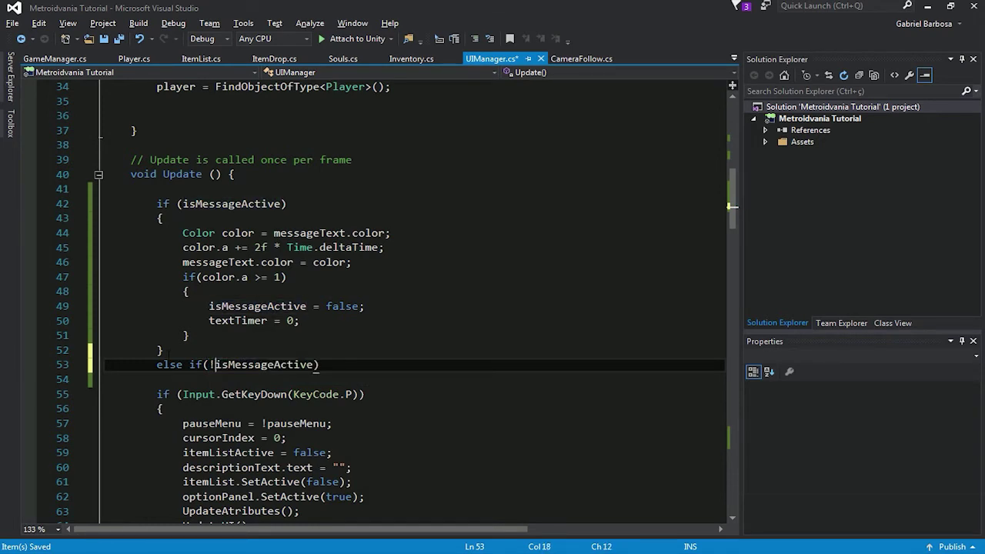
key(End)
key(Return)
text({)
key(Return)
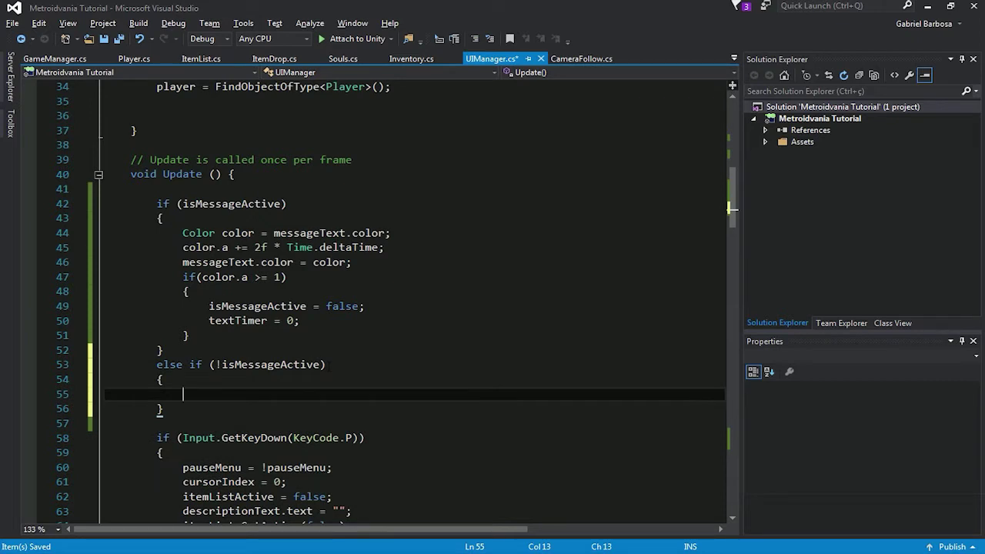
text(tex)
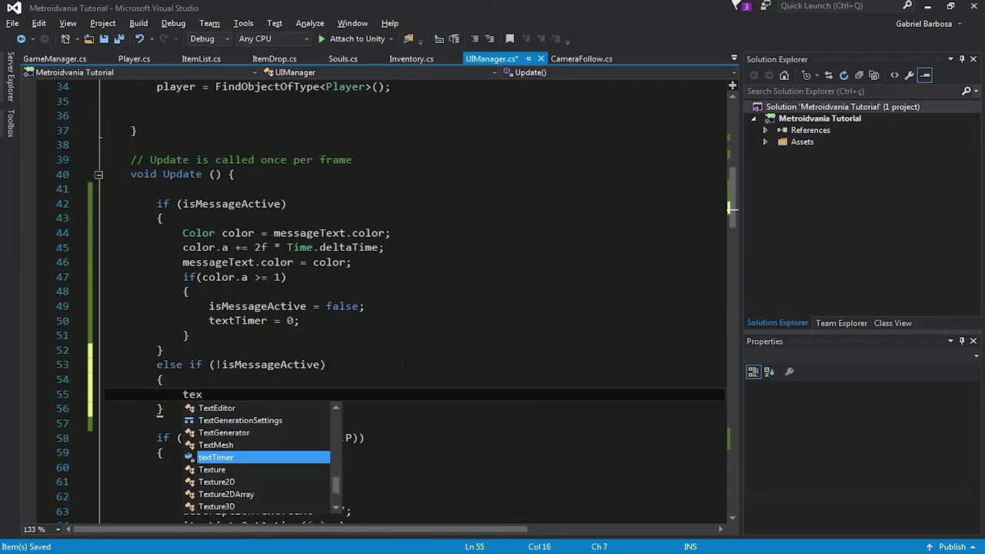
key(Tab)
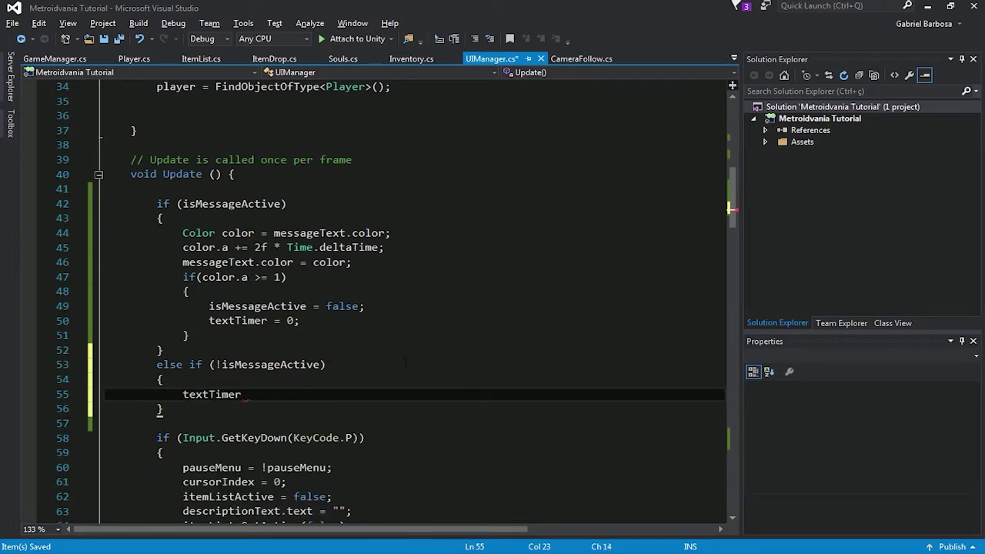
text(=)
key(BackSpace)
text(+= time.del;)
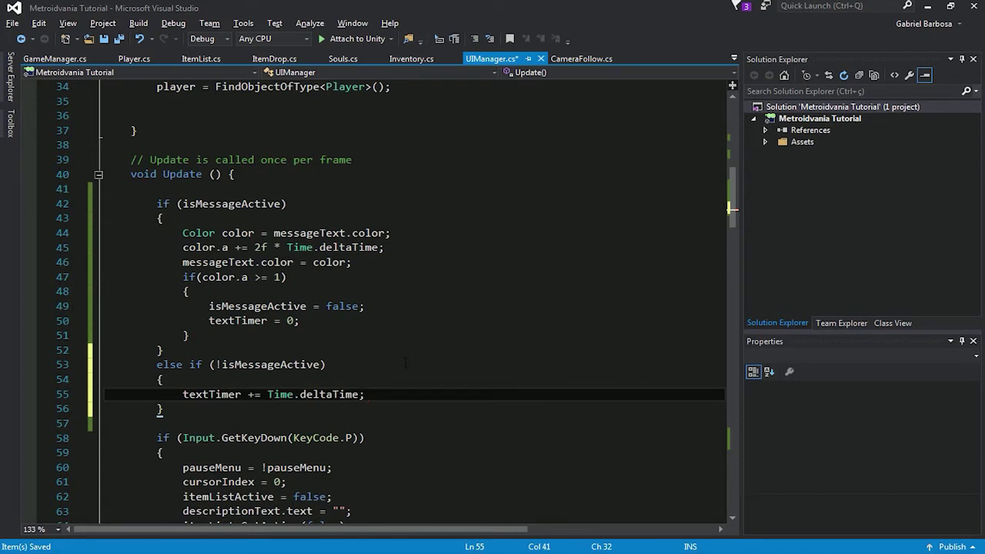
key(Return)
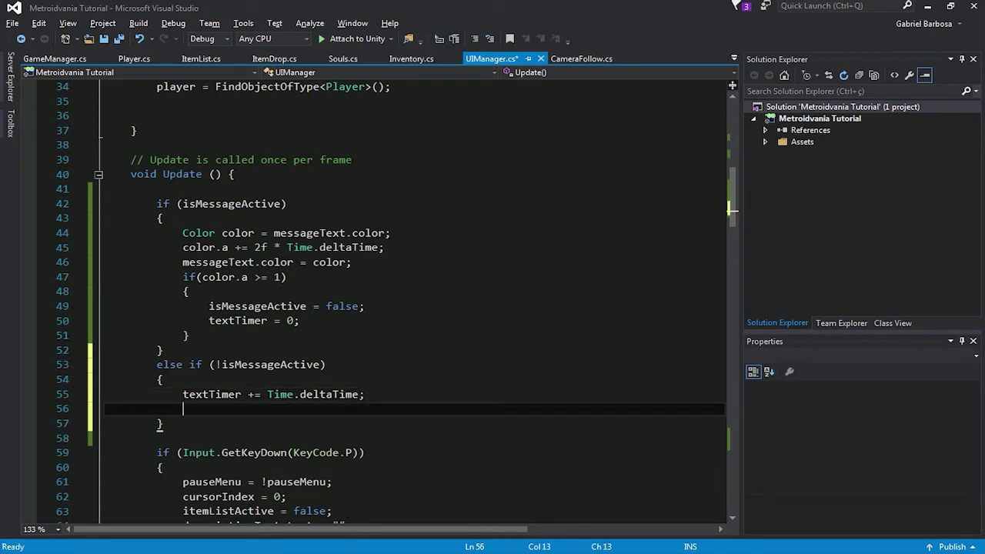
Add an empty if (textTimer >= 2f) block and select the fade-in code for reuse.
text(if(text)
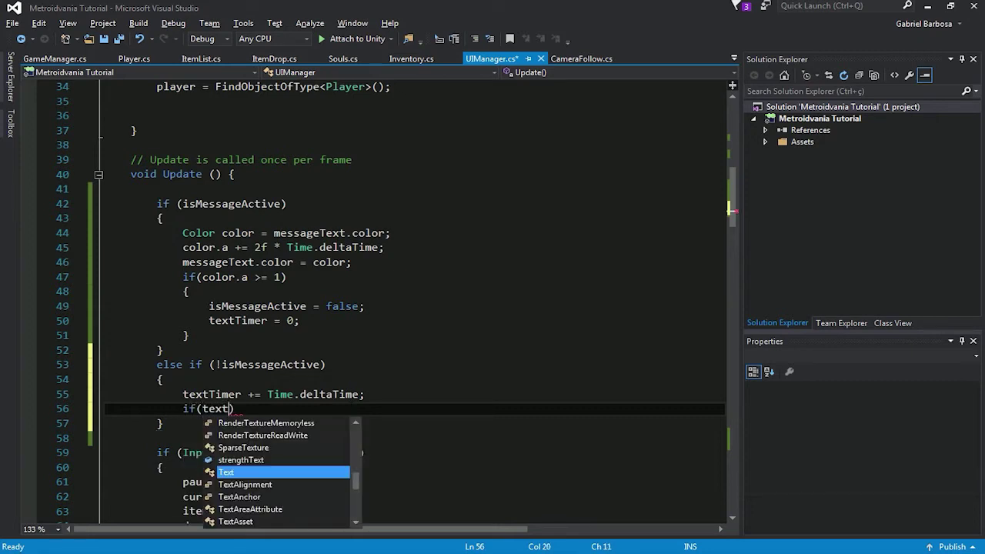
text(Timer >= 2f)
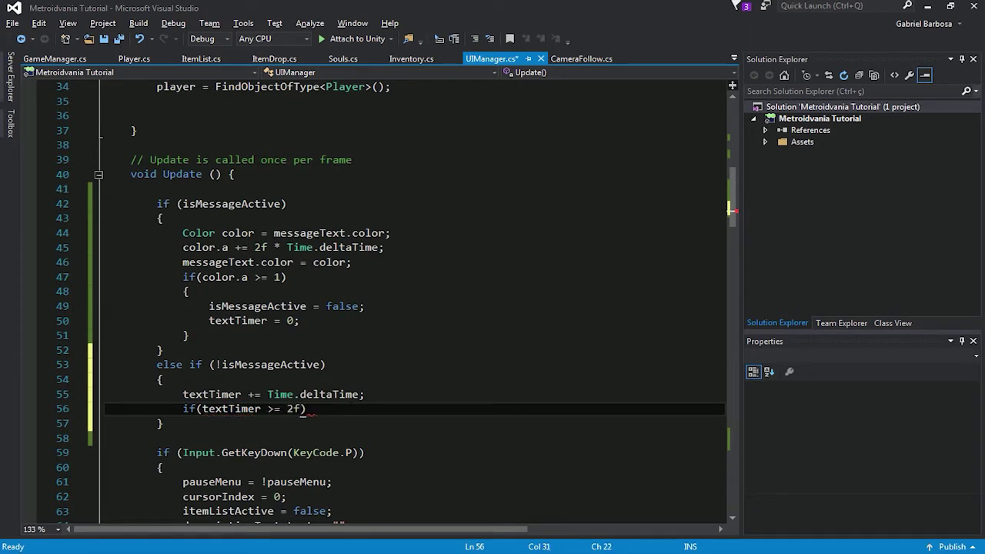
key(shift+Left)
key(shift+Left)
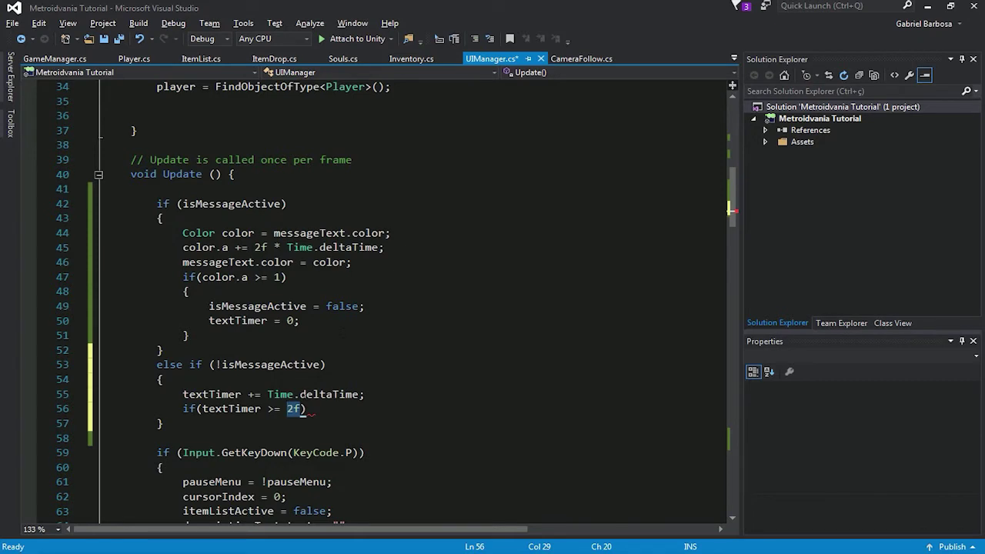
key(shift+Right)
key(End)
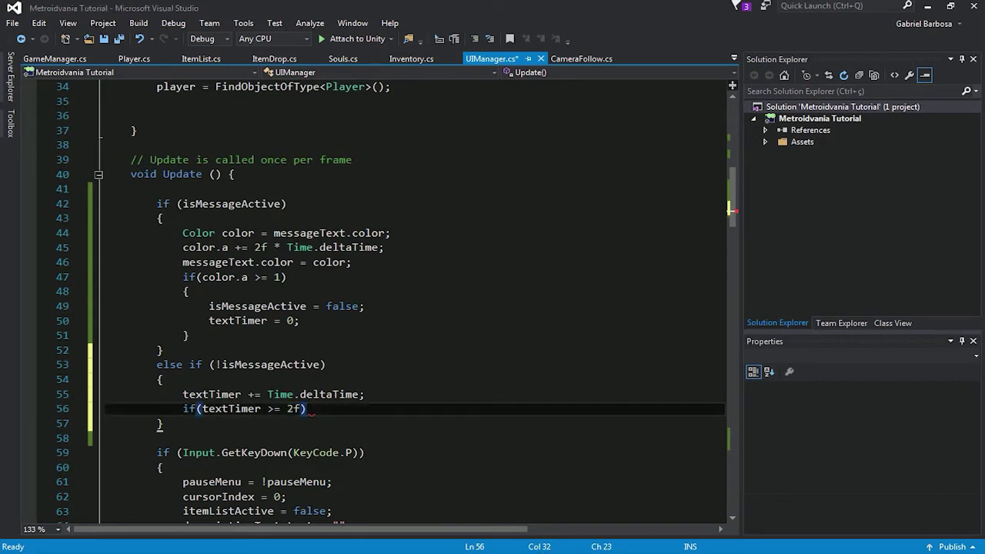
text({)
key(Return)
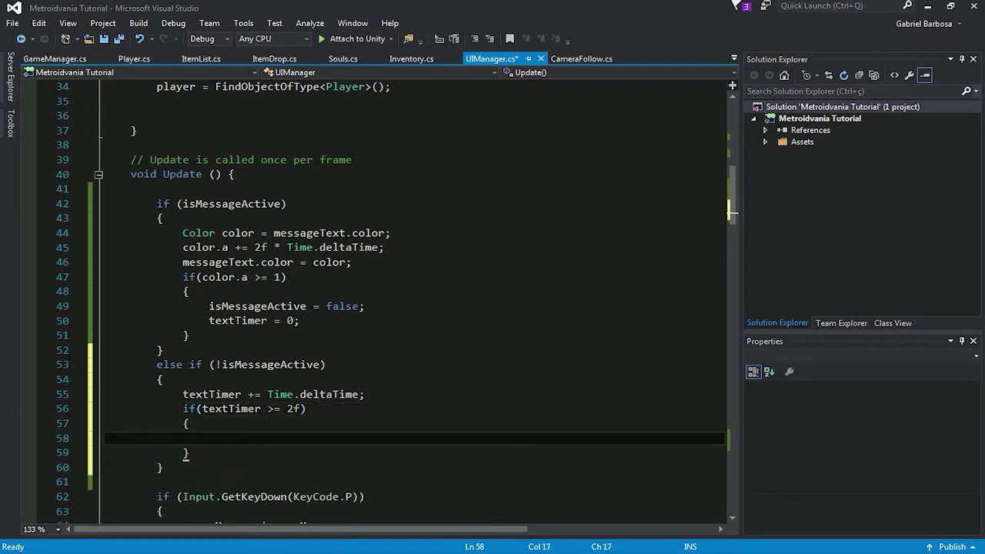
scroll(416, 300, down, 1)
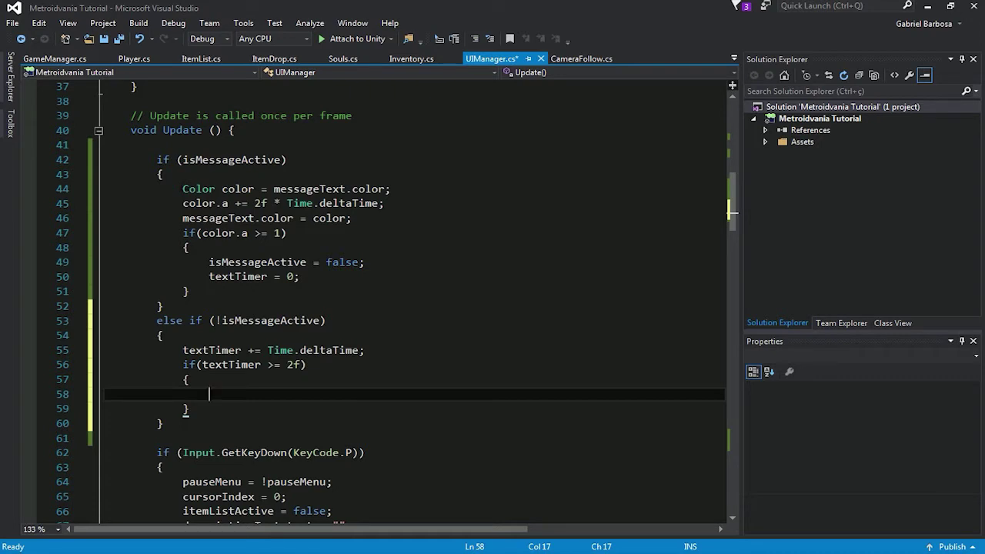
mouse_move(182, 189)
mouse_down()
mouse_move(295, 277)
mouse_move(234, 291)
mouse_up()
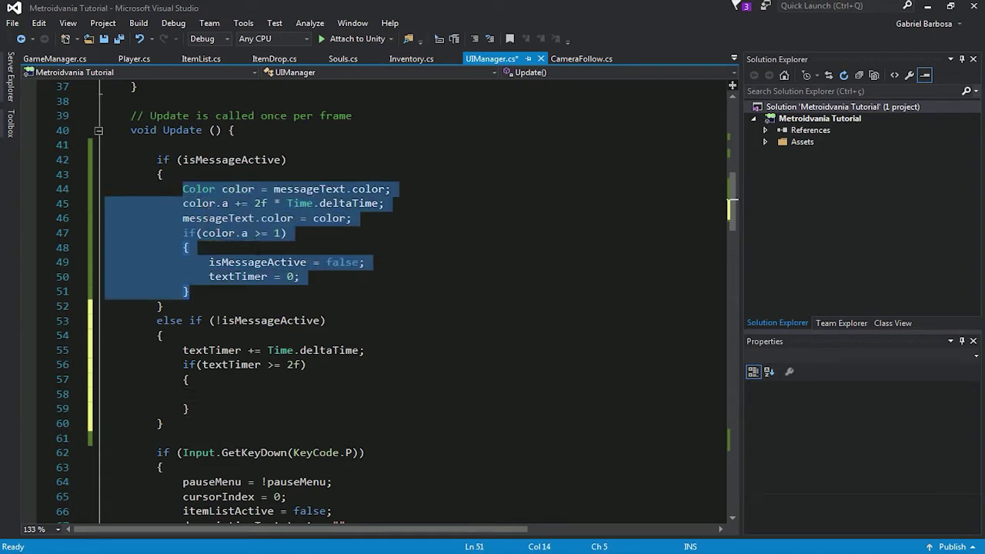
Paste the fade code into the timer block, changing += to -= and the check to color.a <= 0.
click(223, 394)
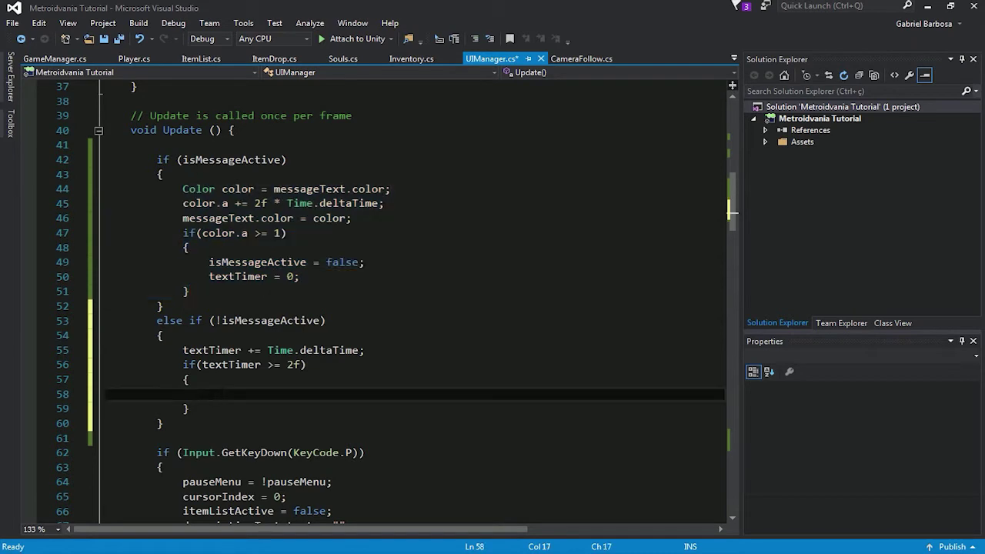
key(ctrl+v)
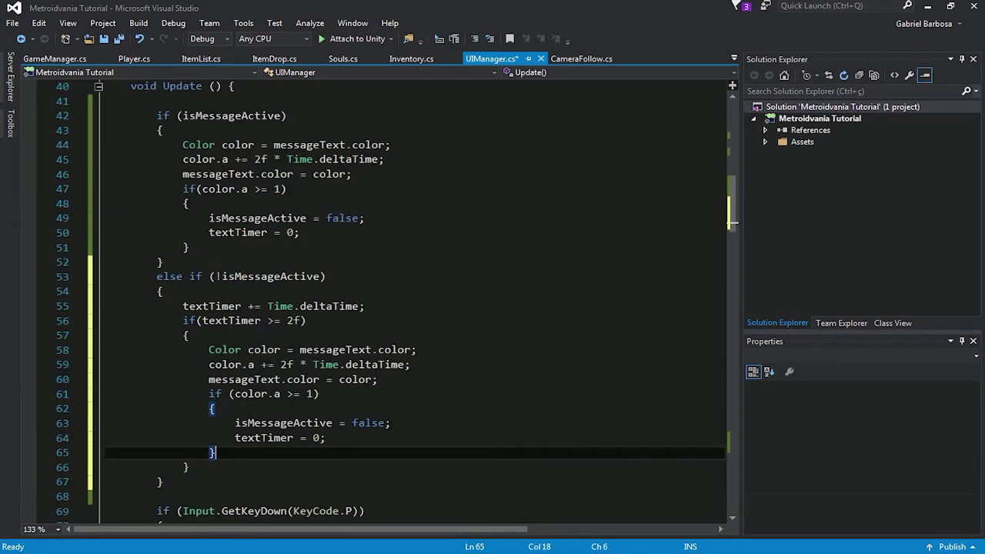
click(266, 364)
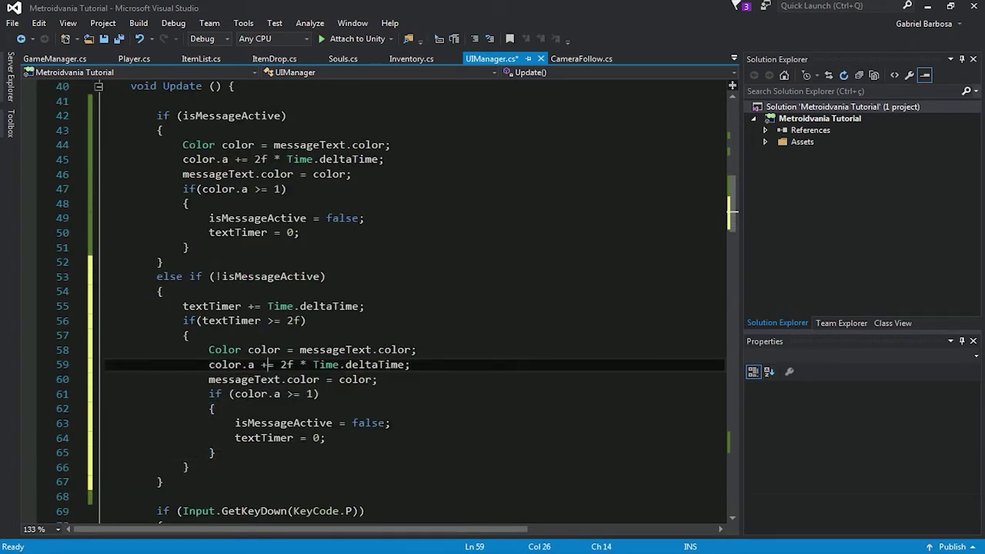
key(BackSpace)
text(-)
scroll(308, 381, down, 1)
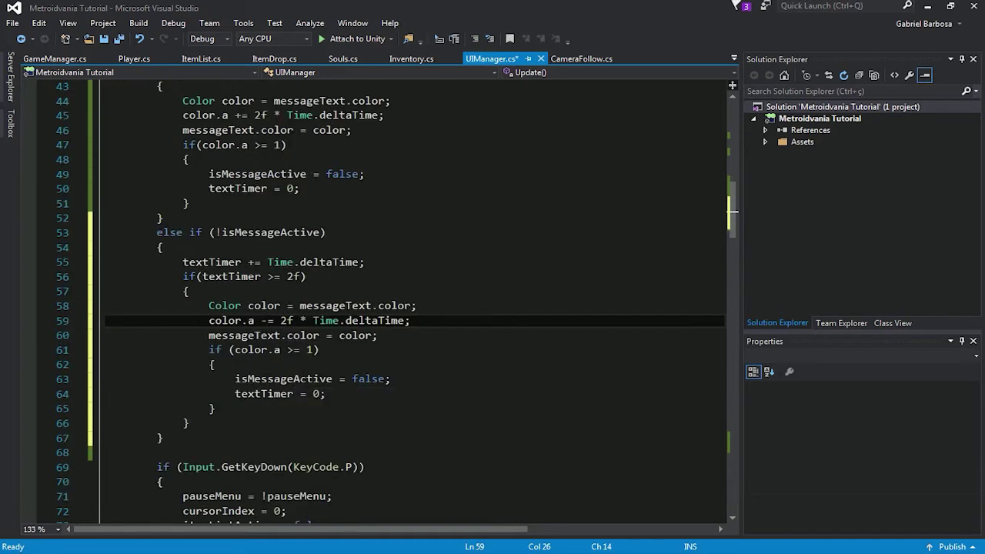
drag(208, 350, 319, 349)
click(319, 349)
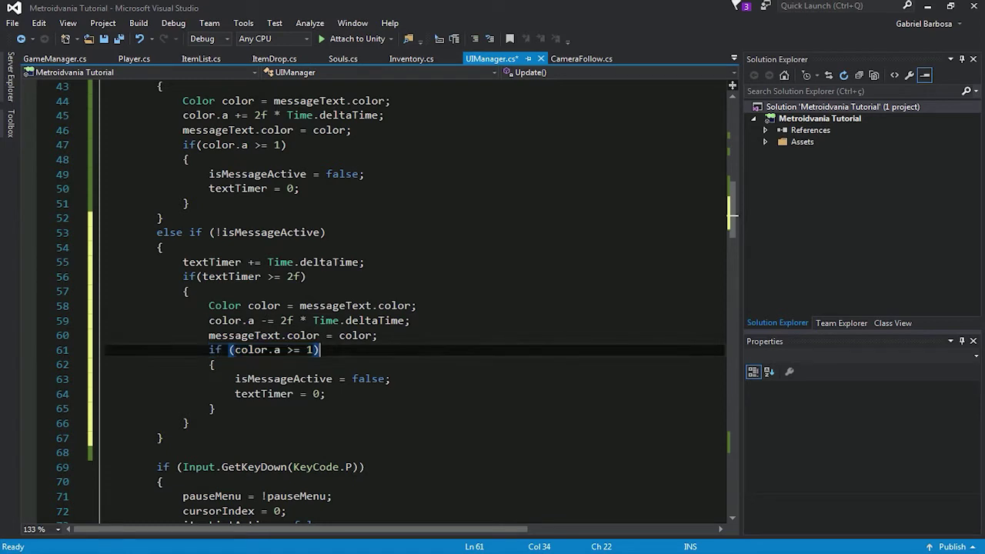
click(293, 350)
key(BackSpace)
text(<)
key(Right)
key(Right)
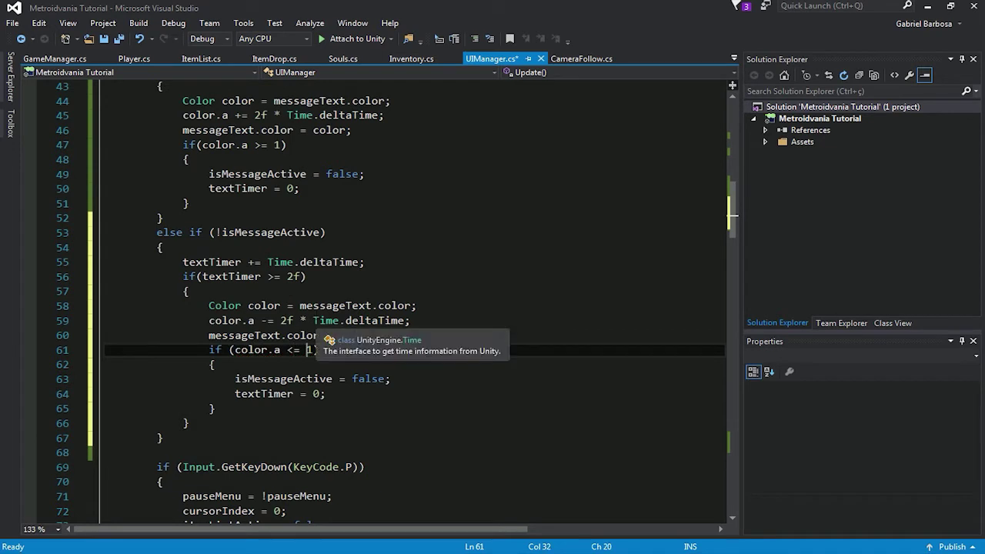
key(Delete)
text(0)
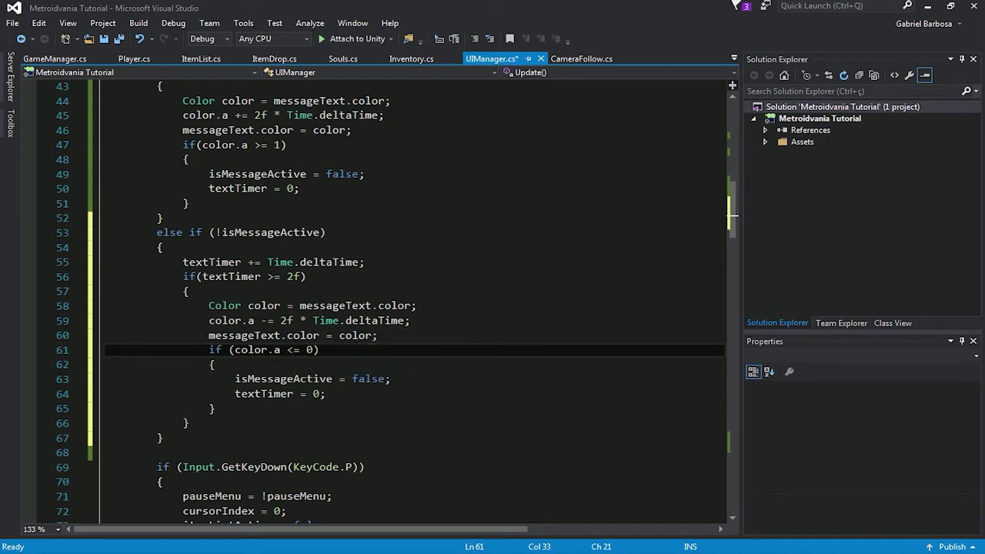
Replace that check's body with messageText.text = ""; and save UIManager.cs.
drag(235, 379, 326, 394)
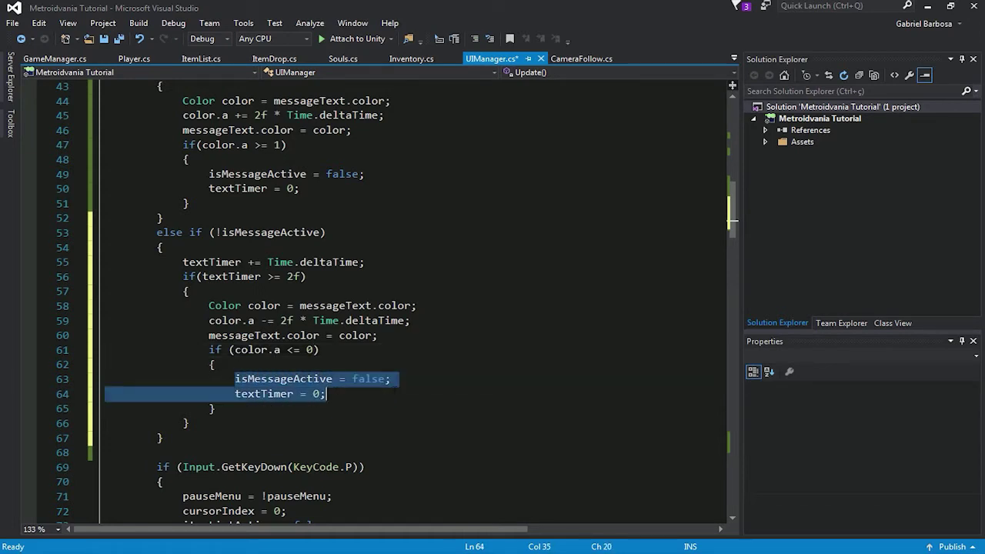
text(mess)
key(Tab)
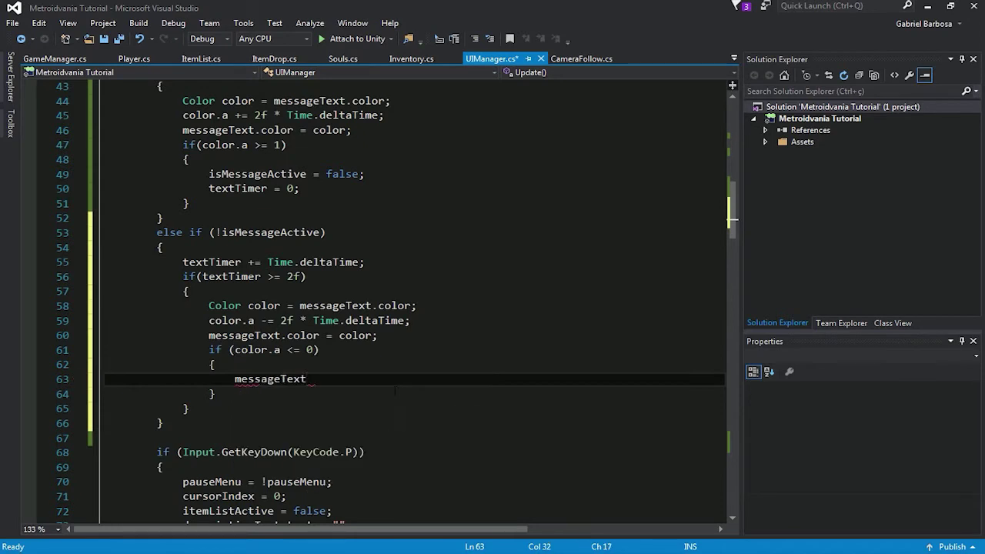
text(.te)
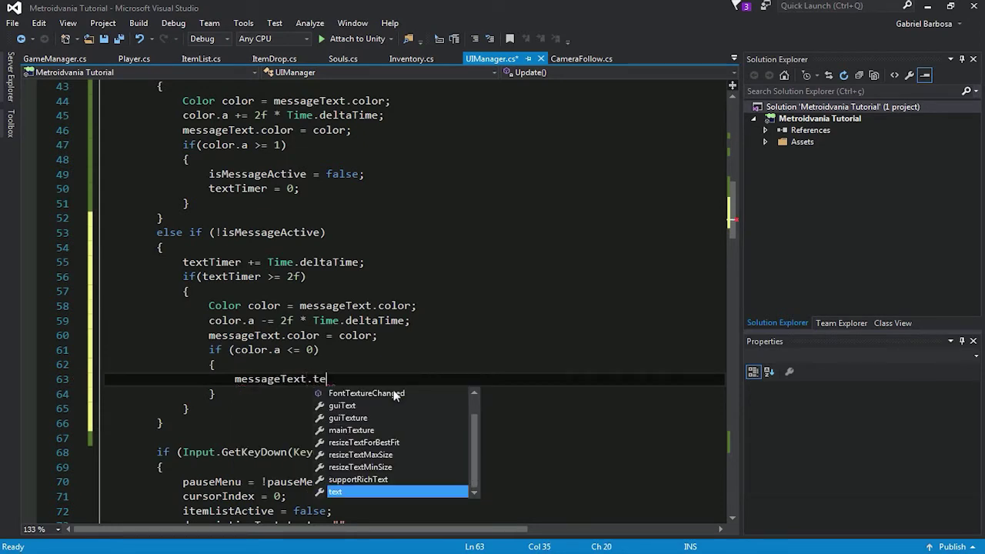
text(xt = "";)
key(ctrl+s)
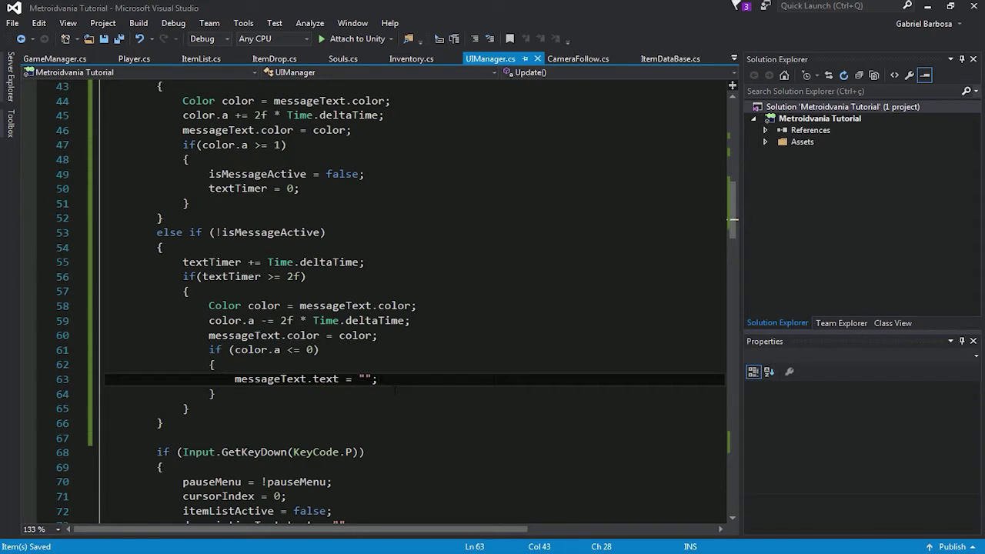
scroll(395, 391, up, 1)
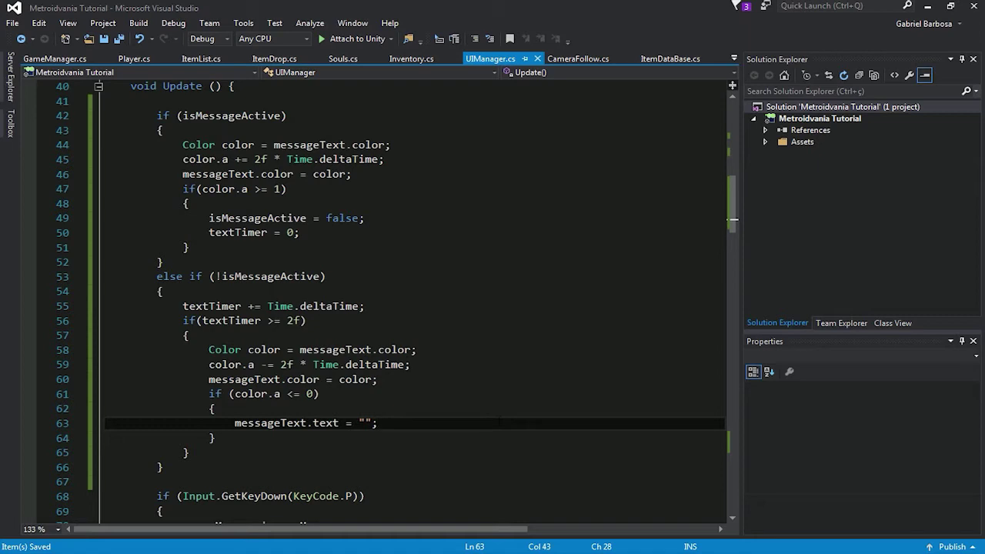
key(Return)
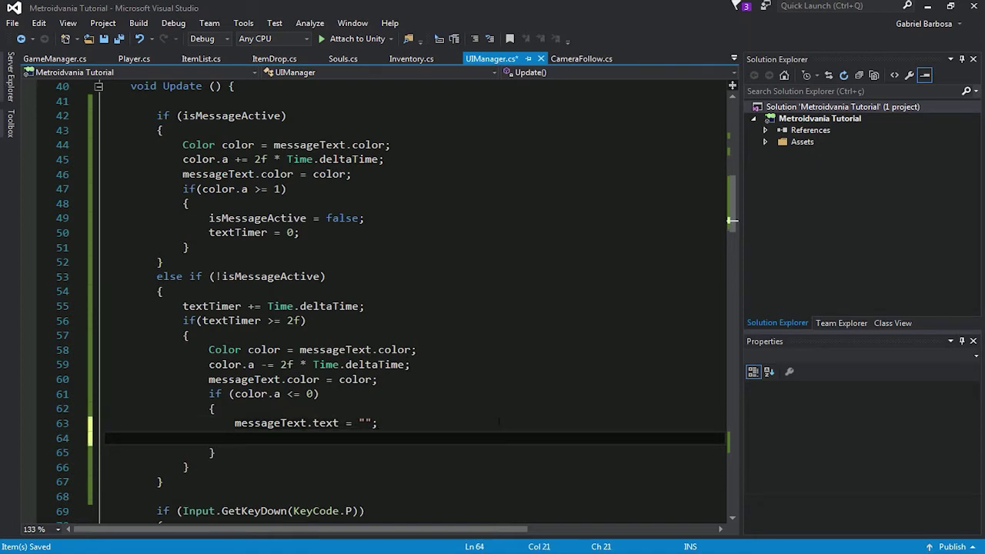
text(mess)
key(Tab)
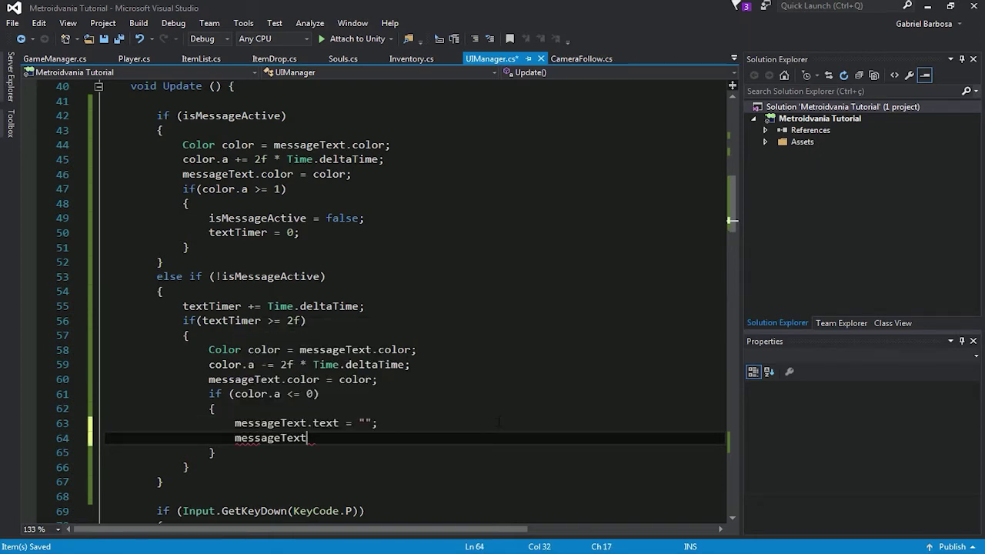
text(.cr)
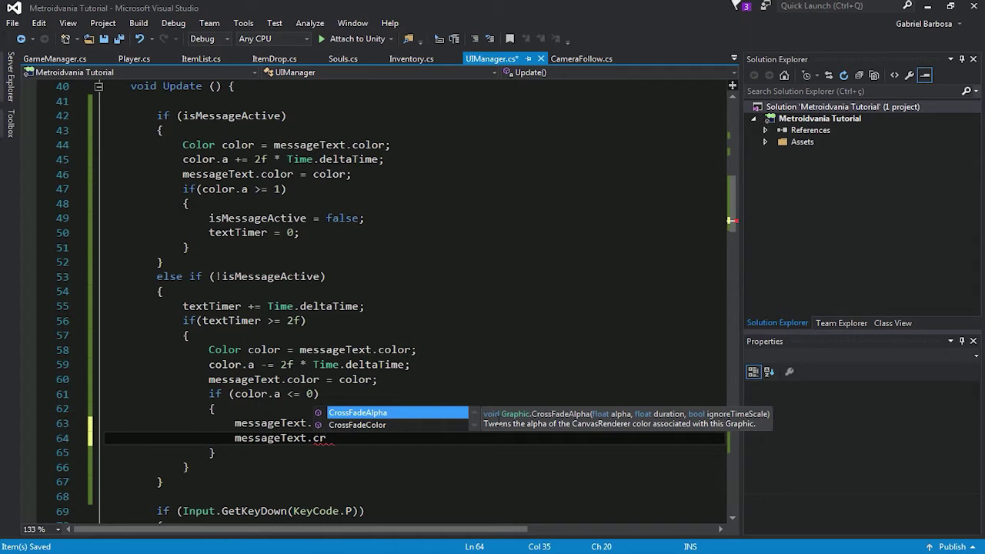
key(BackSpace)
key(BackSpace)
key(BackSpace)
key(BackSpace)
key(BackSpace)
key(BackSpace)
key(BackSpace)
key(BackSpace)
key(BackSpace)
key(BackSpace)
key(BackSpace)
key(BackSpace)
key(BackSpace)
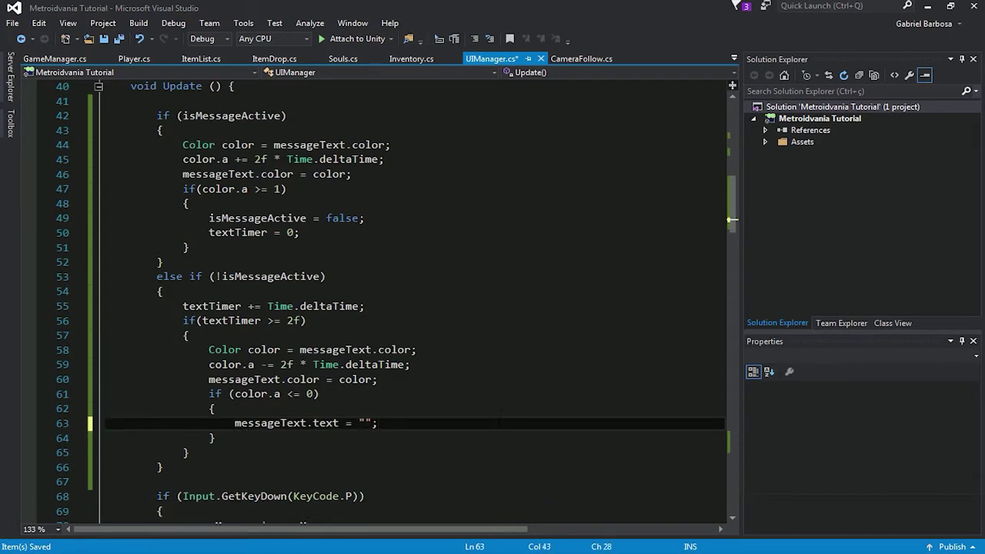
key(ctrl+s)
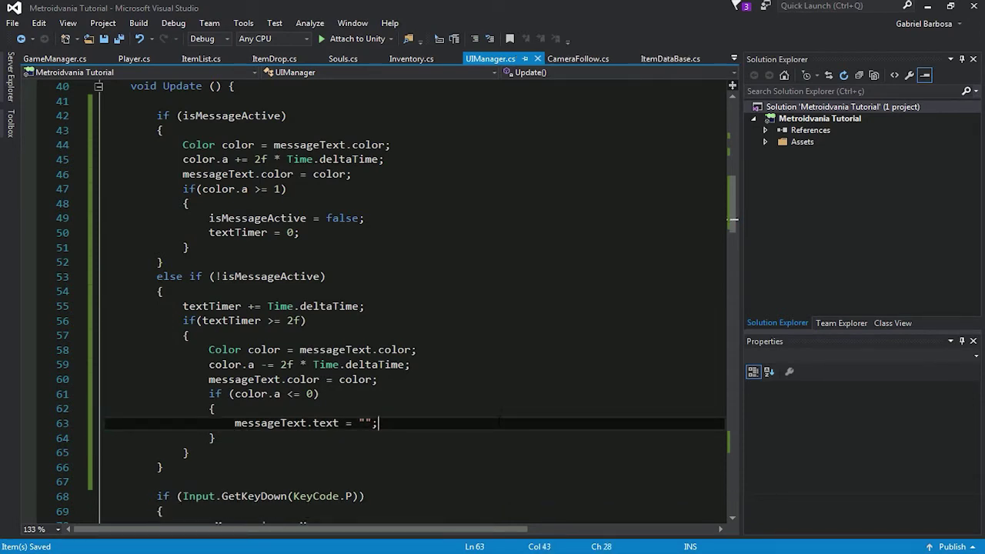
scroll(262, 192, up, 1)
scroll(261, 192, down, 1)
Open the WeaponDrop script from the Weapon Drop prefab in the Prefabs folder.
click(928, 8)
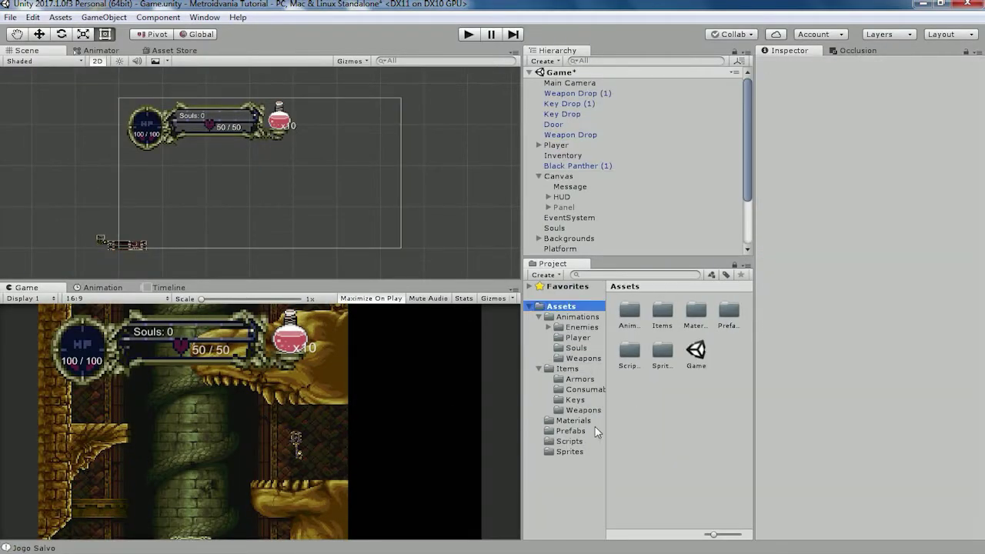
click(574, 431)
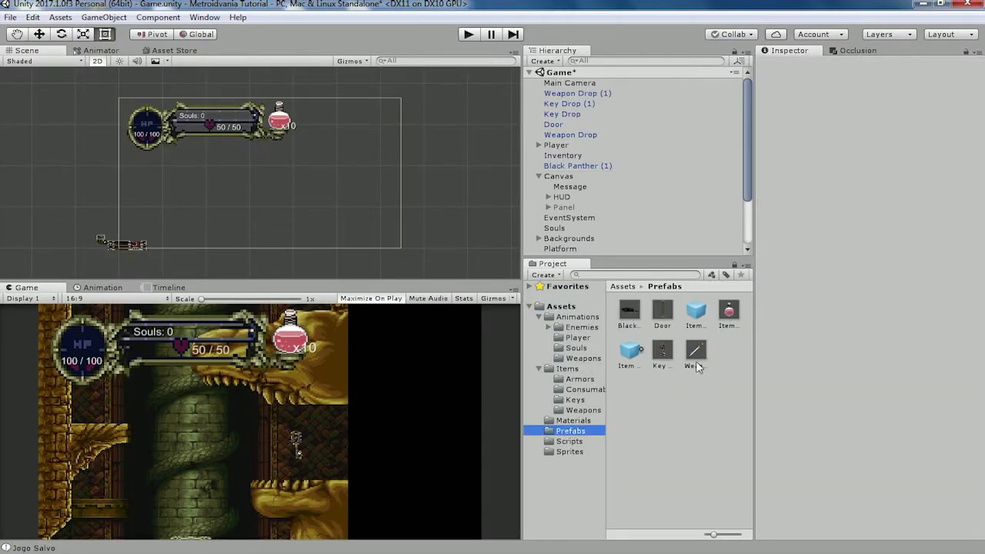
click(696, 353)
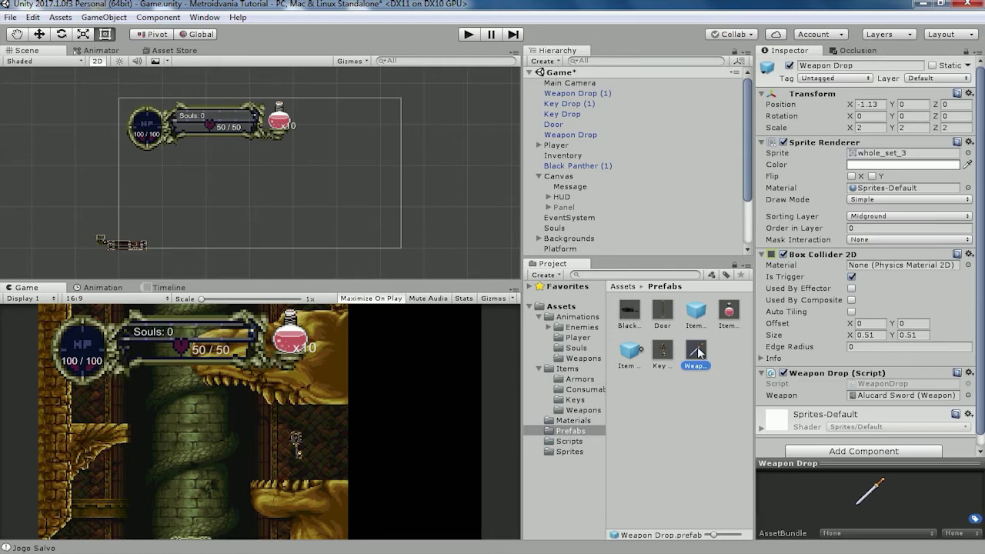
scroll(885, 315, down, 1)
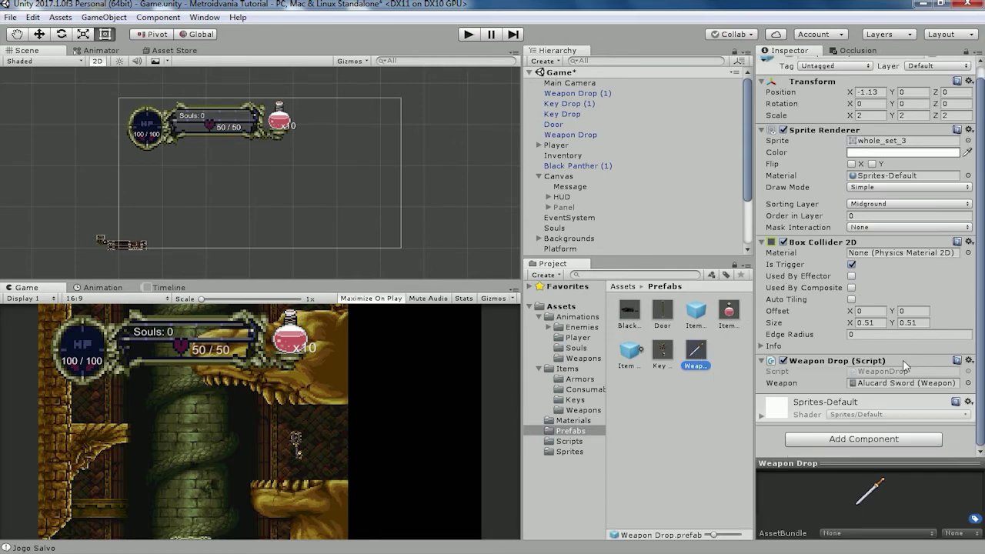
double_click(878, 371)
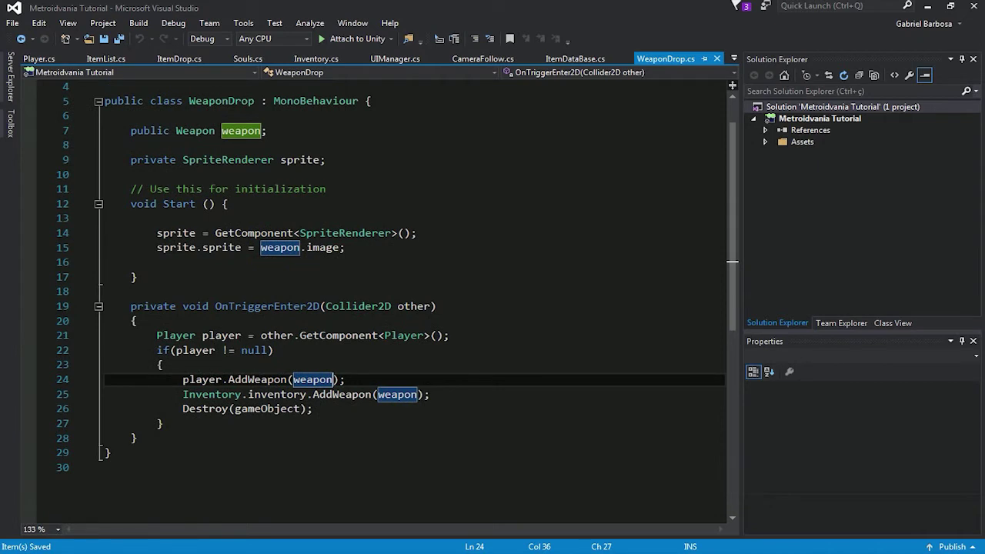
Add FindObjectOfType<UIManager>().SetMessage(weapon.message); after the inventory call, save, and return to Unity.
scroll(396, 299, up, 1)
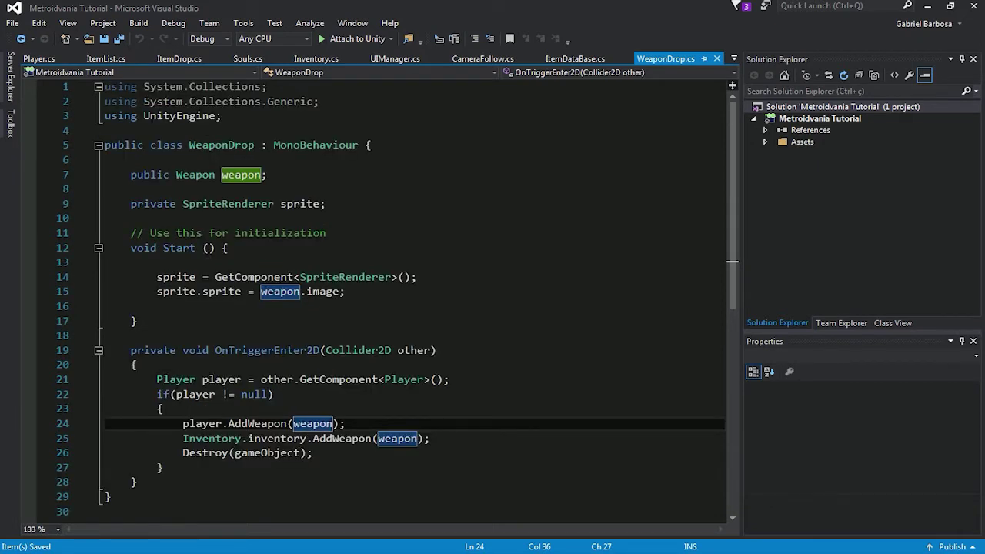
click(445, 438)
key(Return)
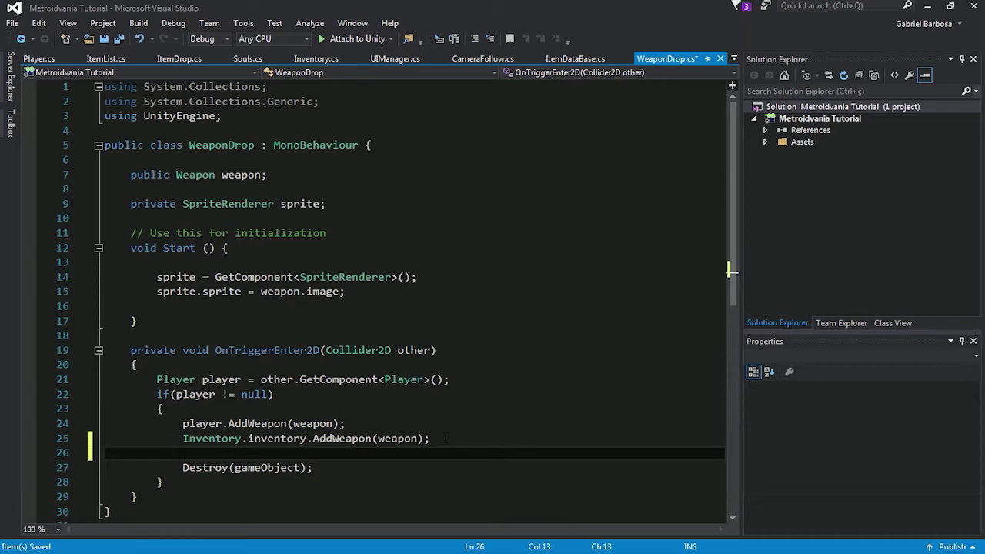
text(Find)
key(Tab)
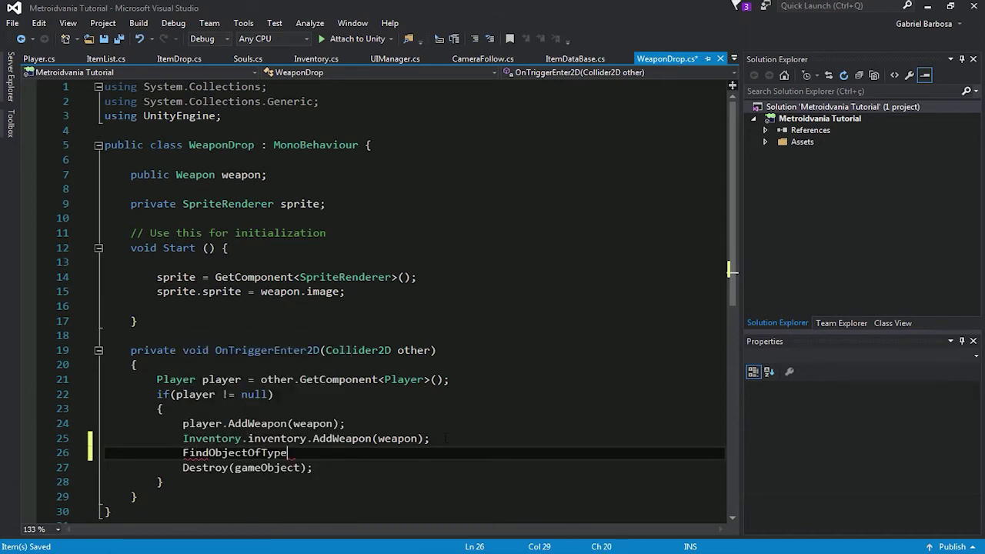
text(<UIManage)
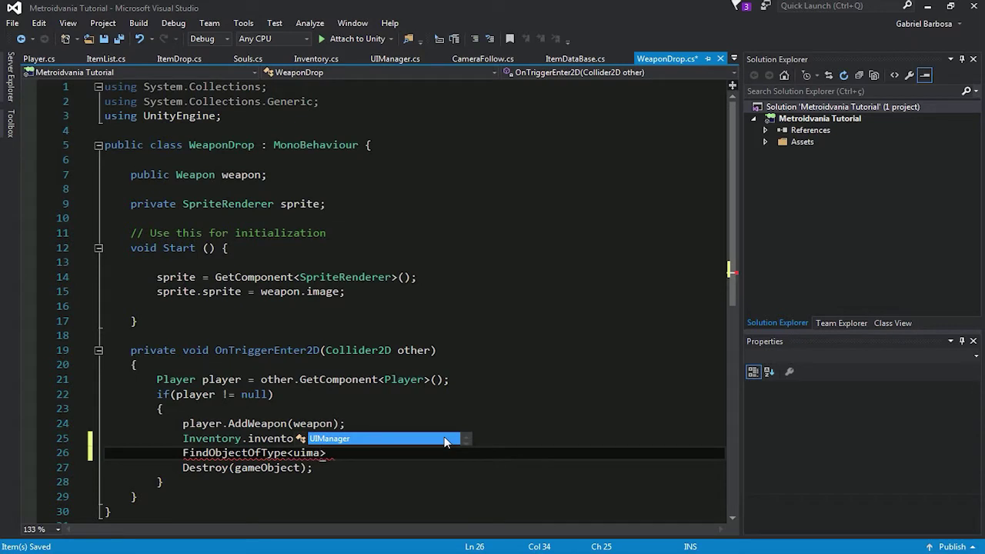
text(r>().set)
key(Tab)
text(()
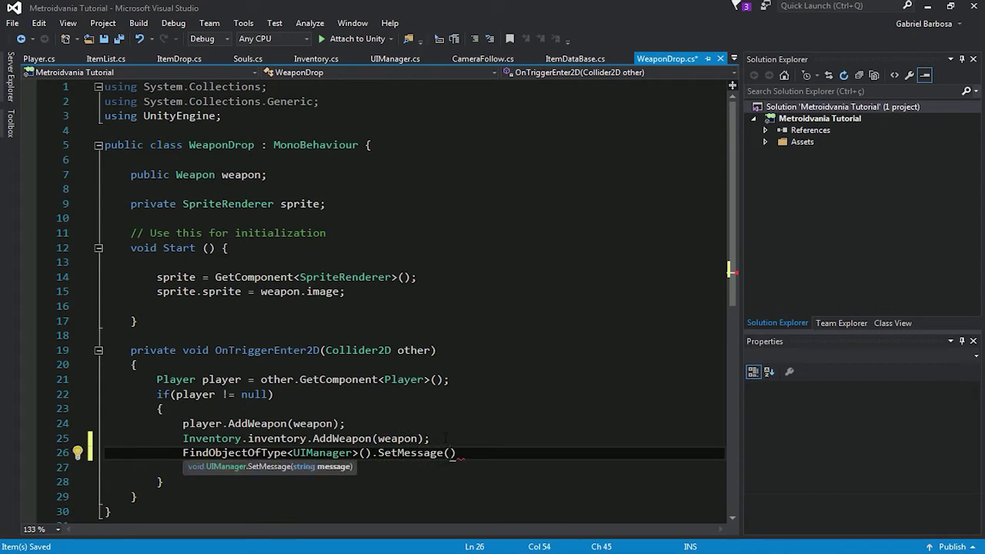
text(we)
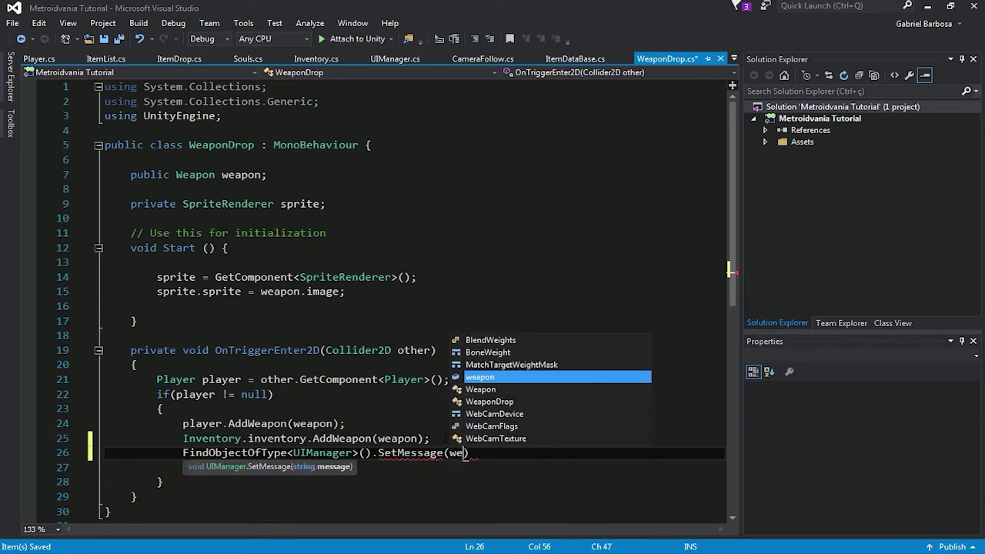
key(Tab)
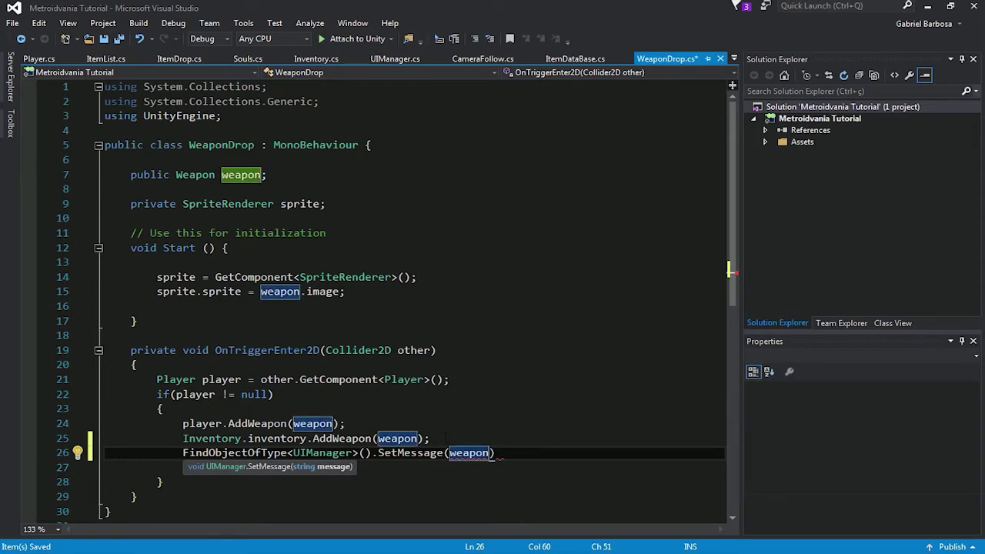
text(.me)
key(Tab)
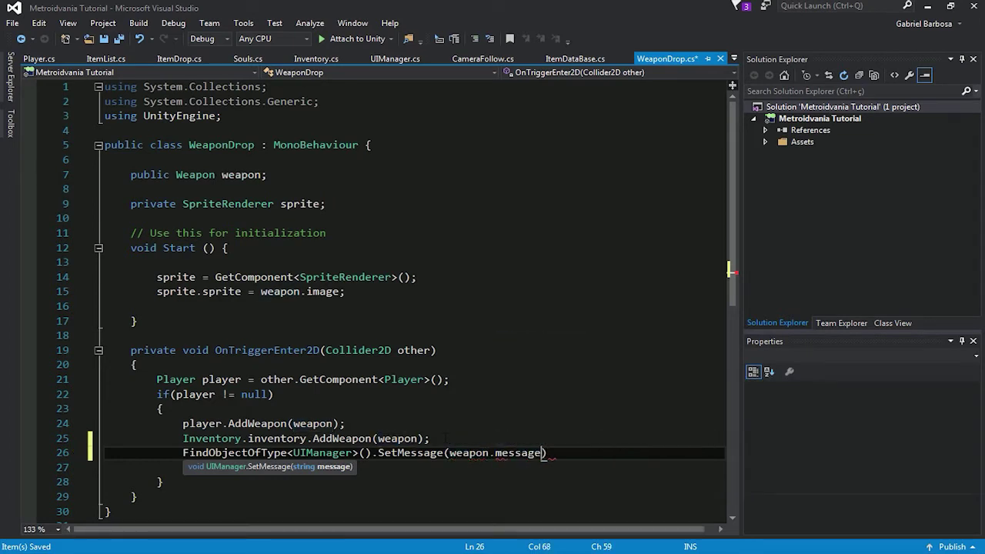
text();)
key(ctrl+s)
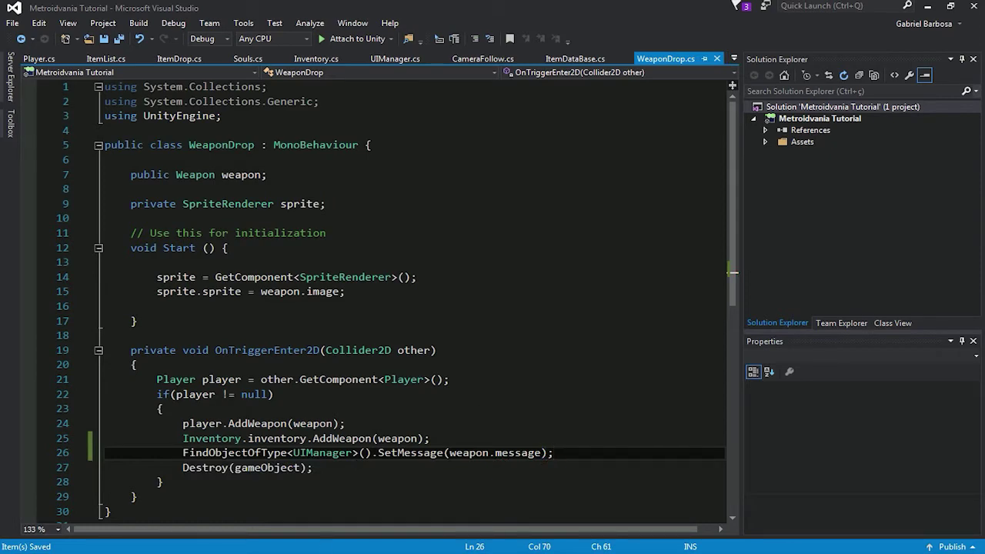
key(alt+Tab)
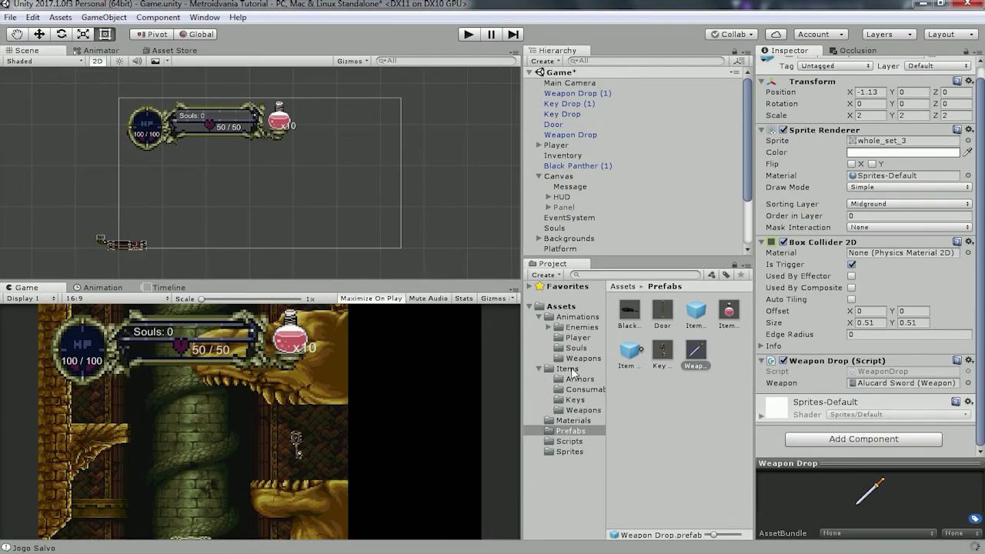
Review the Message fields of Simple Armor, Cure Potion, Chave da Biblioteca and Alucard Sword.
click(570, 369)
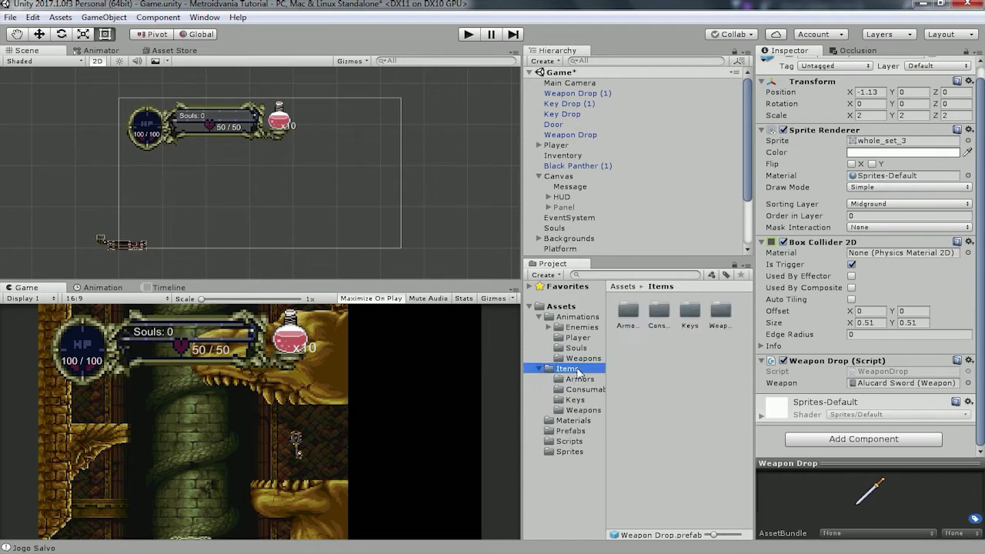
click(579, 378)
click(628, 311)
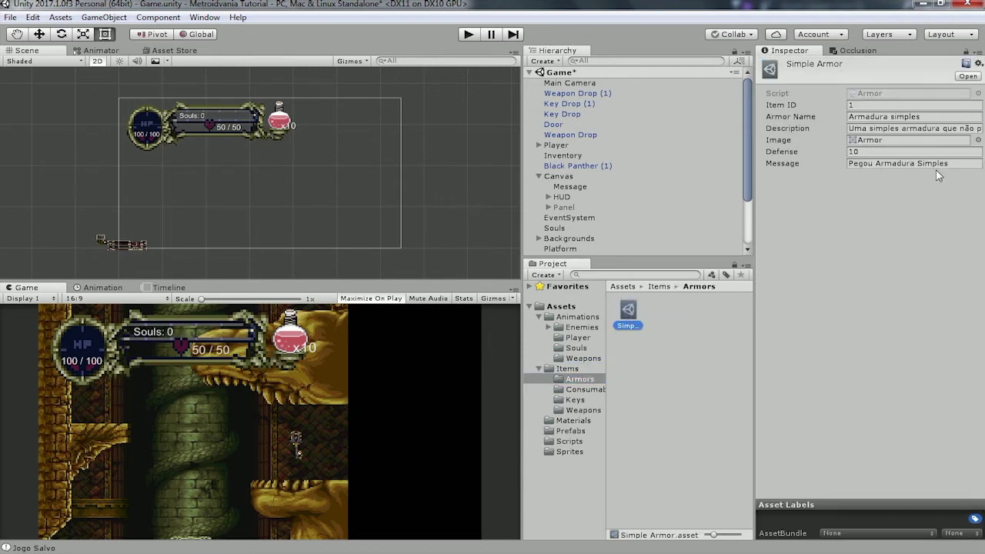
click(586, 389)
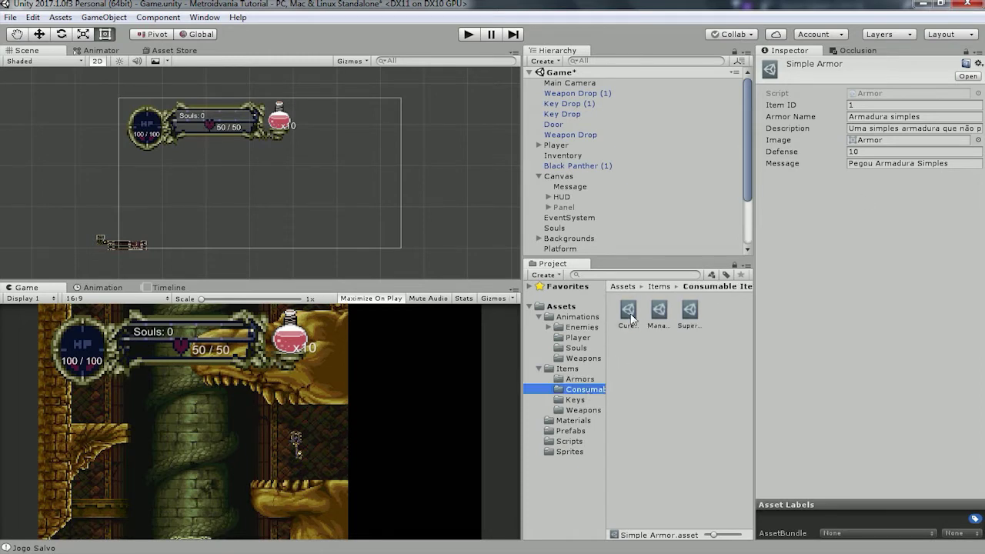
click(629, 312)
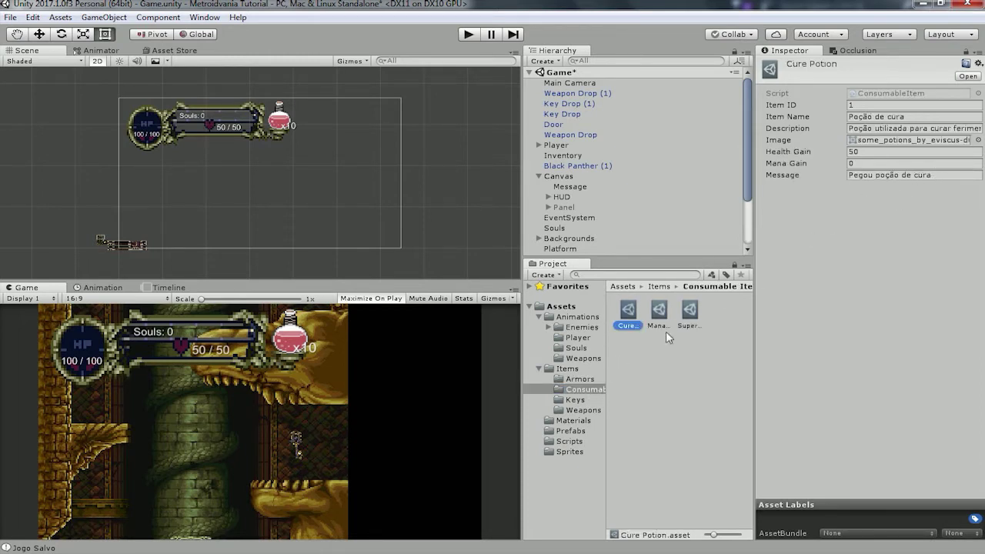
click(575, 400)
click(628, 311)
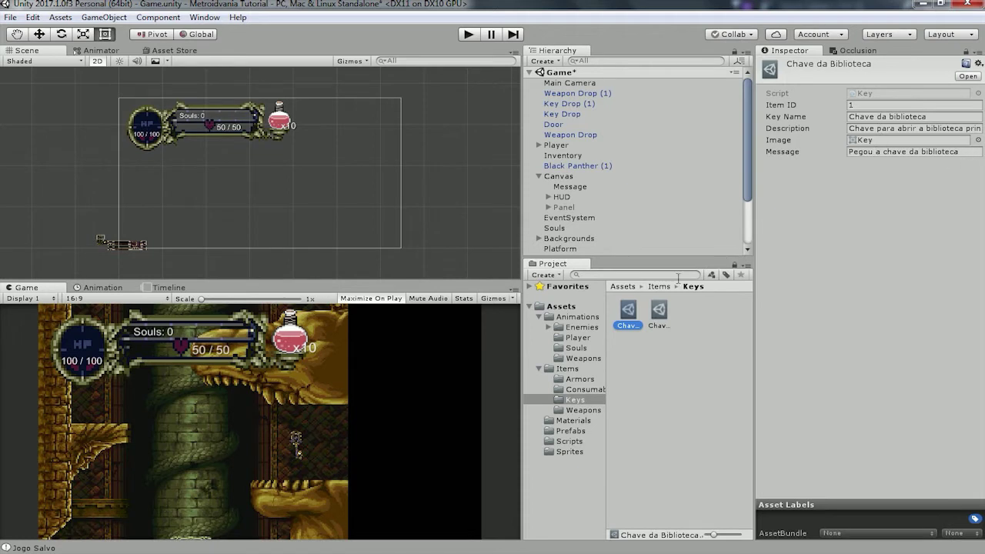
click(583, 410)
click(628, 316)
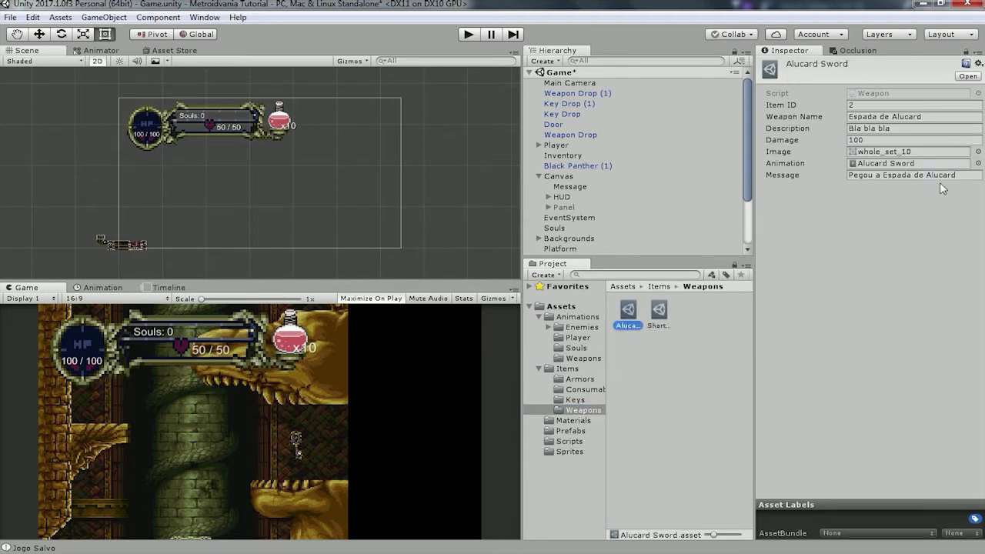
key(alt+Tab)
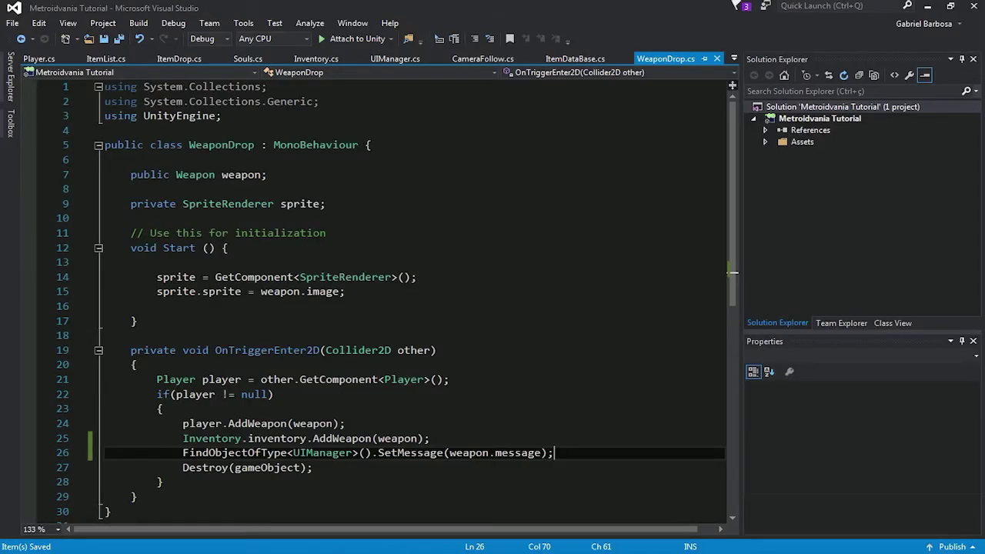
Switch from Visual Studio back to the Unity editor.
key(alt+Tab)
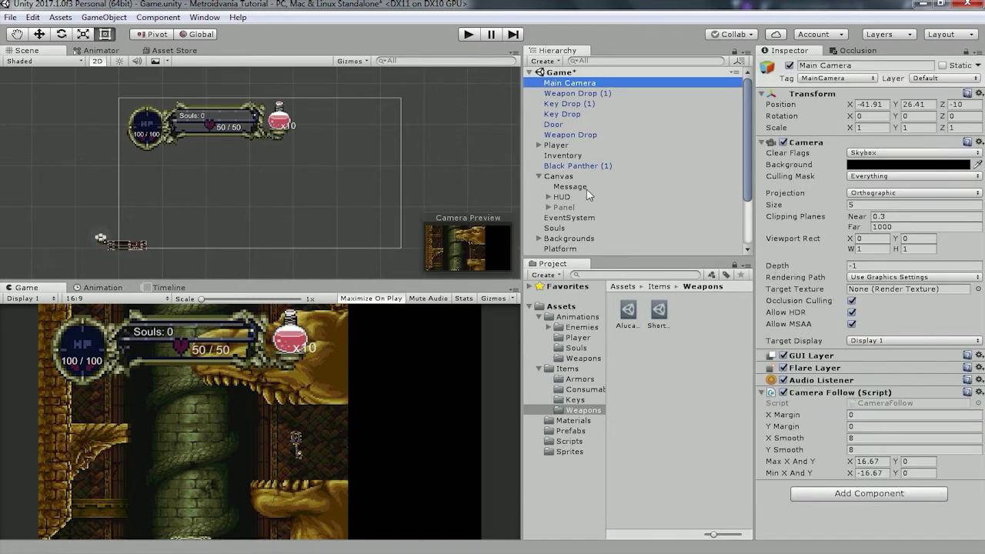
Drag the Canvas's Message text object into the UI Manager's Message Text slot, then enter Play mode.
click(560, 176)
scroll(893, 400, down, 3)
scroll(893, 416, down, 3)
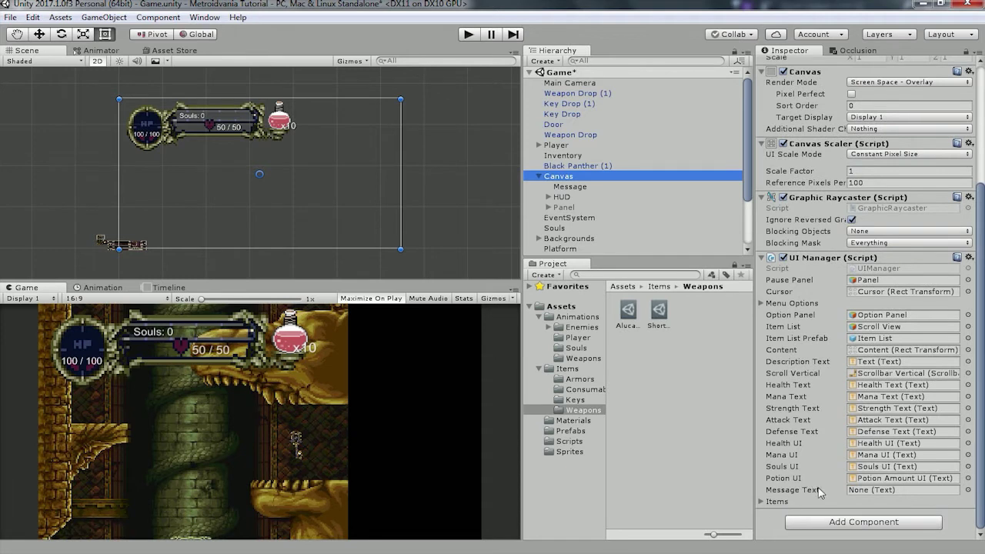
drag(576, 187, 885, 490)
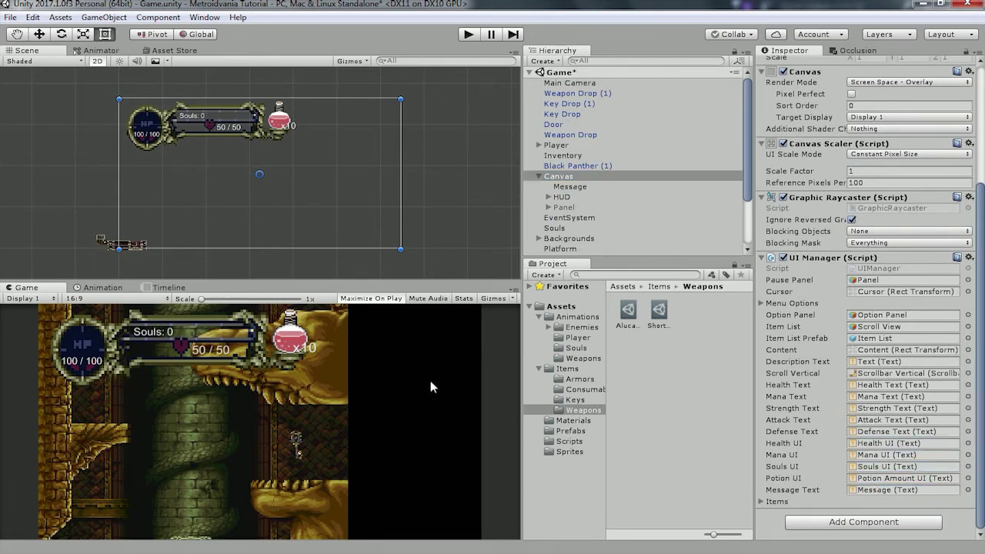
click(468, 35)
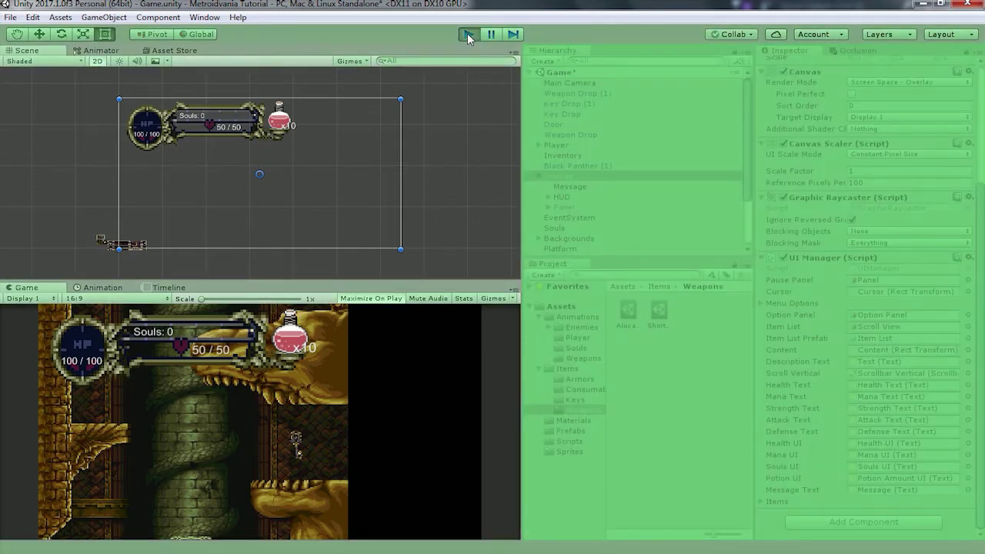
Walk the player over the short sword to pick it up and watch the message fade.
key(Right)
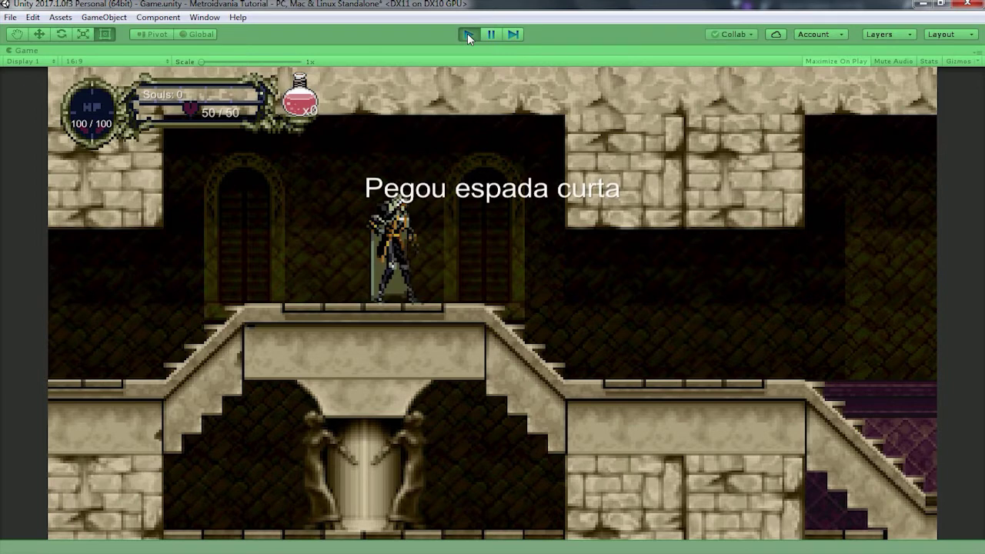
key(Left)
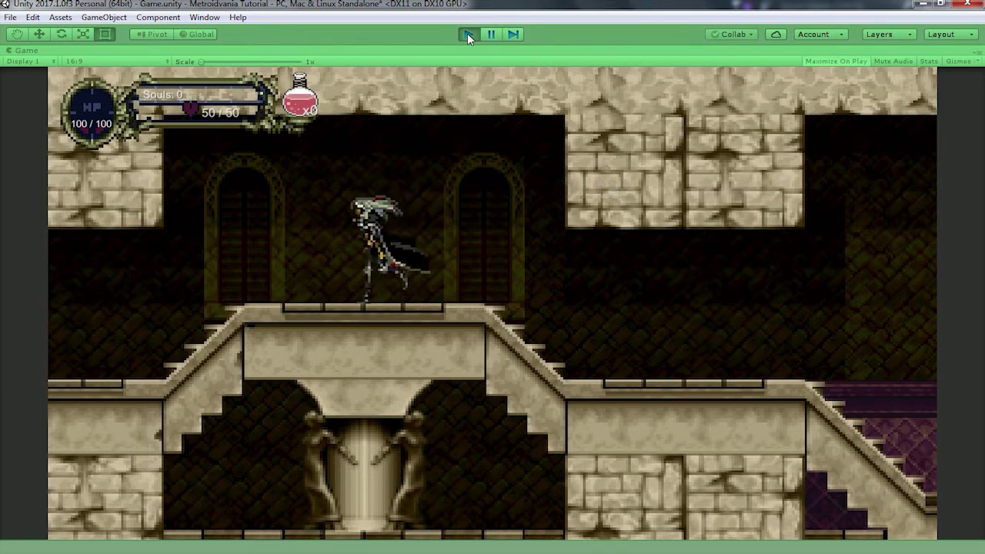
key(Right)
key(Left)
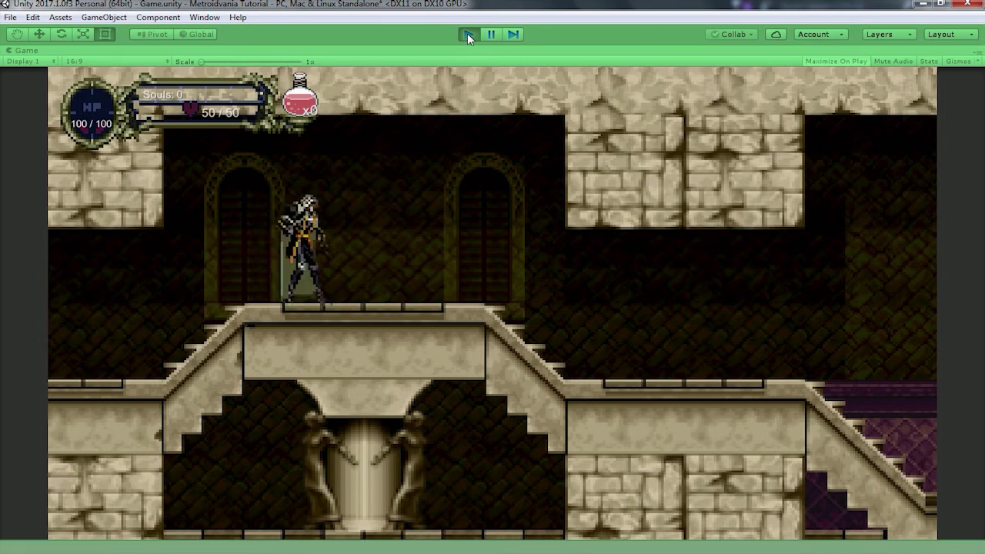
Restart Play mode and walk right to the sword again to retest the pickup message.
click(467, 33)
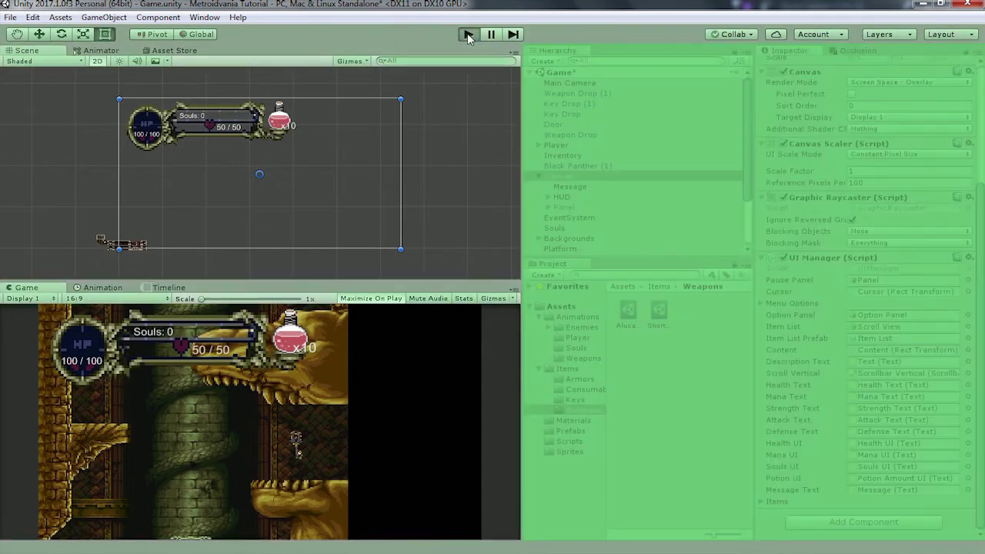
click(467, 34)
key(Right)
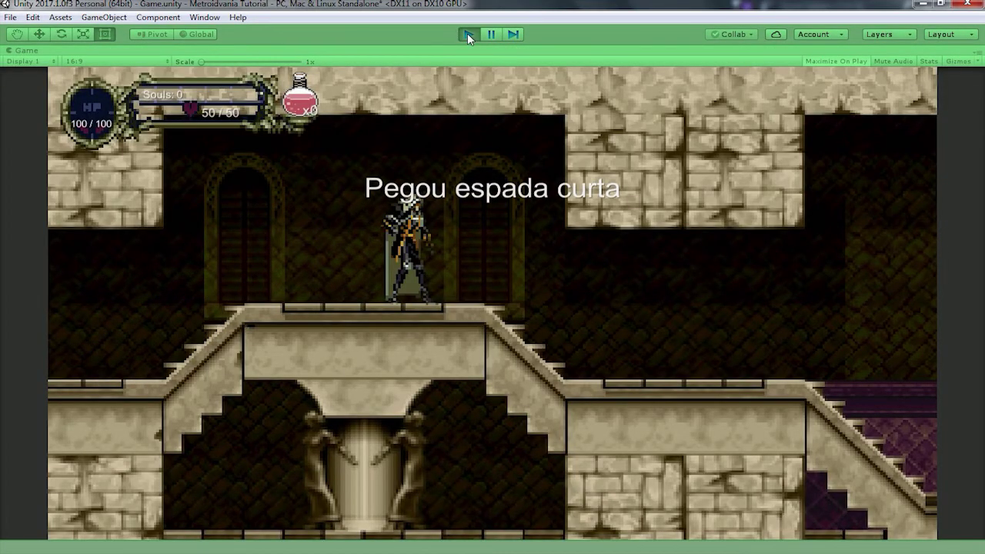
key(Right)
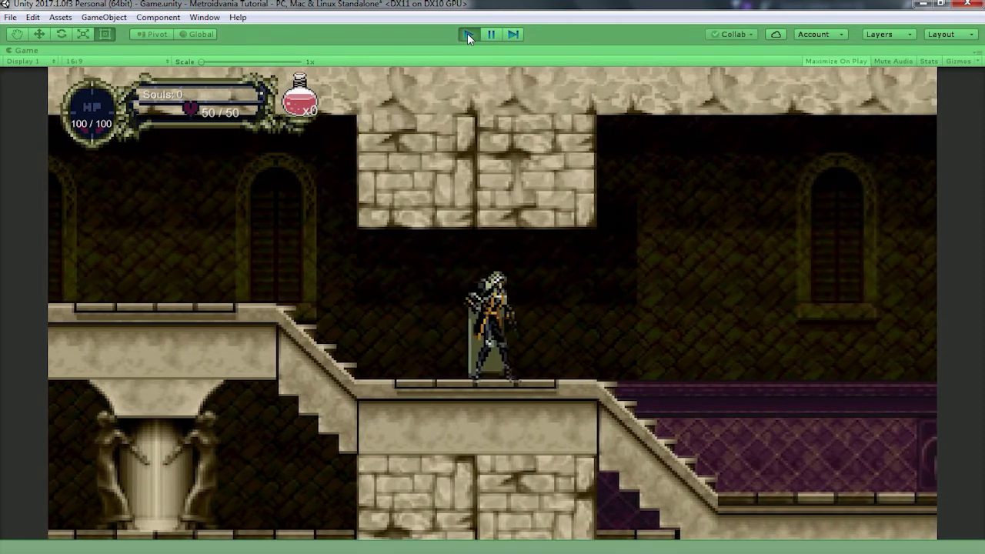
Stop Play mode and inspect the item database, Door and red potion Item Drop prefabs in Prefabs.
click(467, 33)
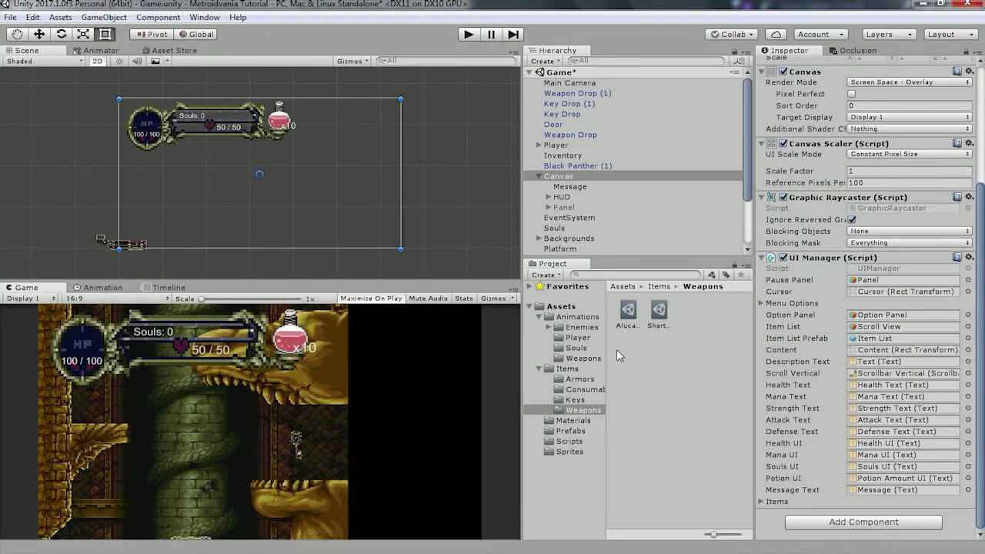
click(571, 431)
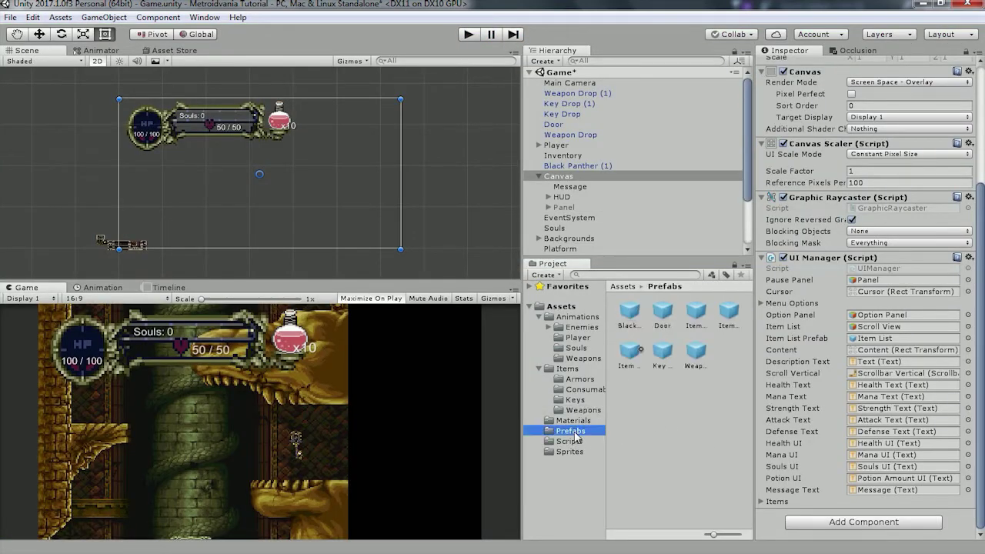
click(692, 317)
click(663, 317)
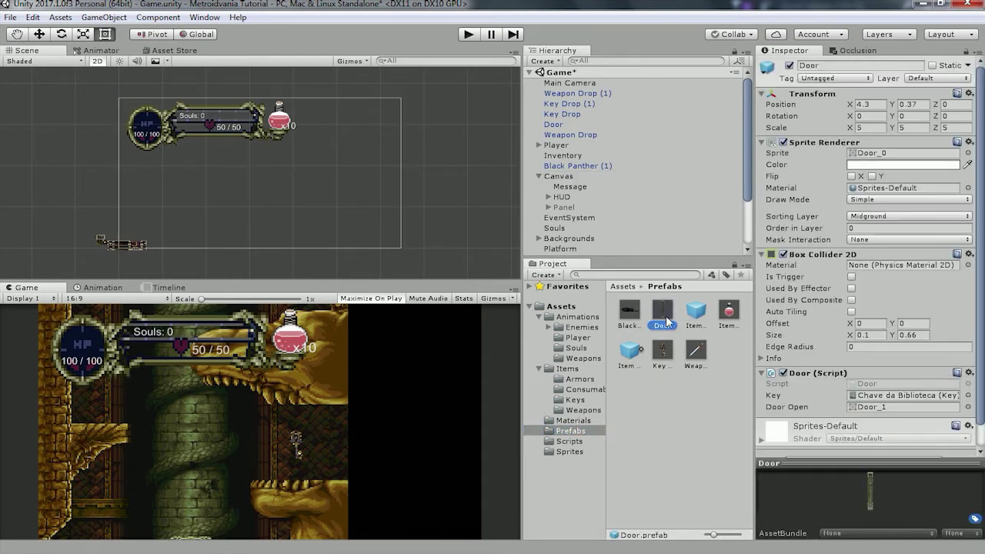
click(729, 312)
In ItemDrop.cs, add FindObjectOfType<UIManager>().SetMessage(item.message); after the UpdateUI() call.
double_click(847, 385)
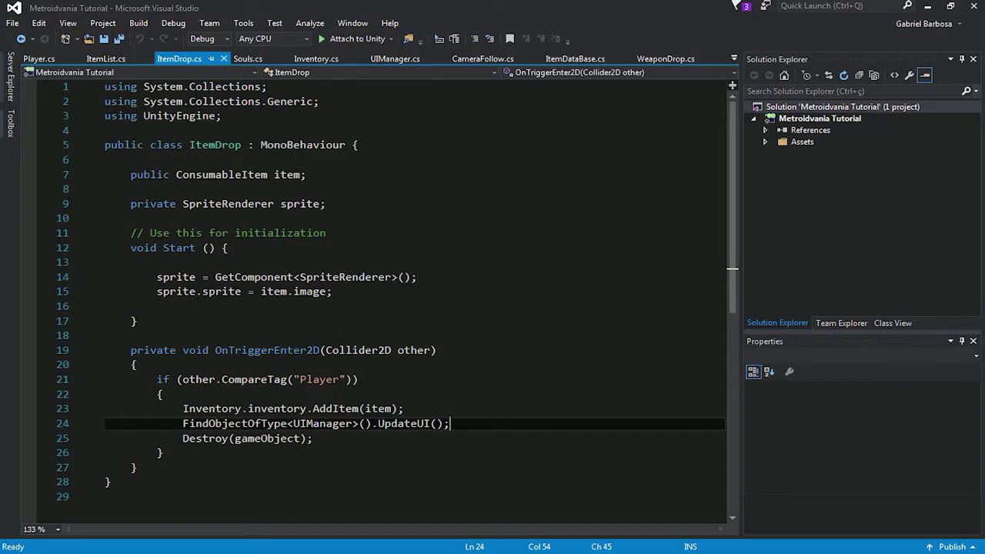
key(Return)
text(findo)
key(Tab)
text(<uiman)
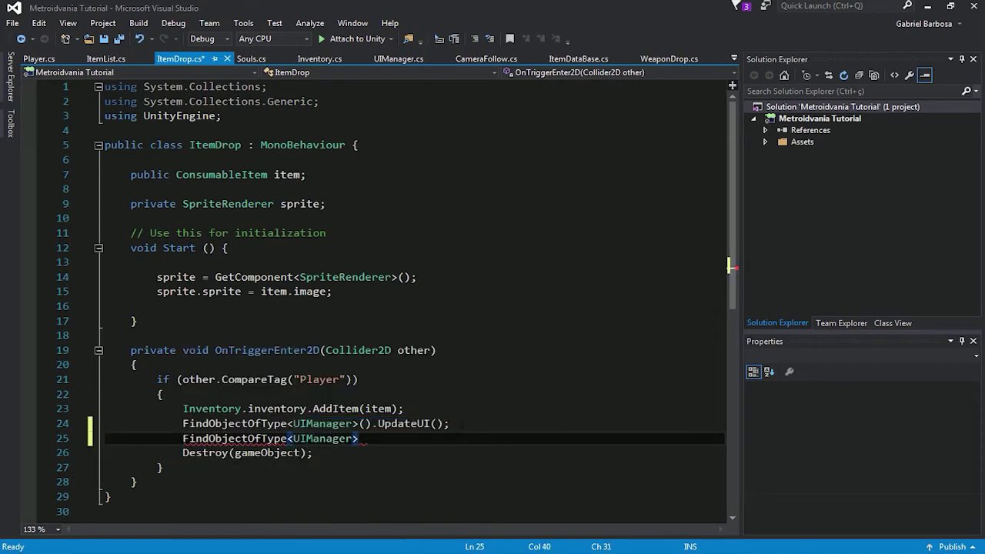
text(().)
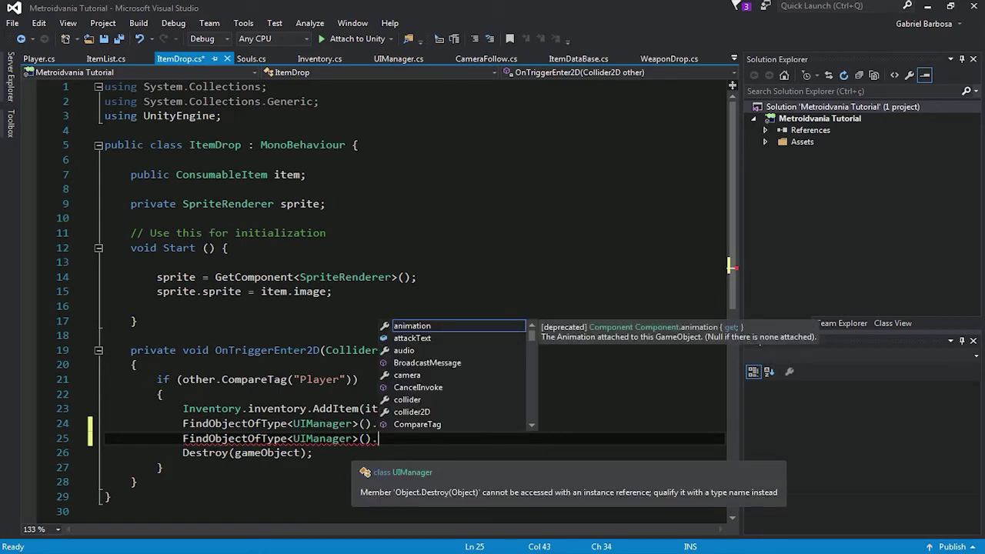
text(setme)
key(Tab)
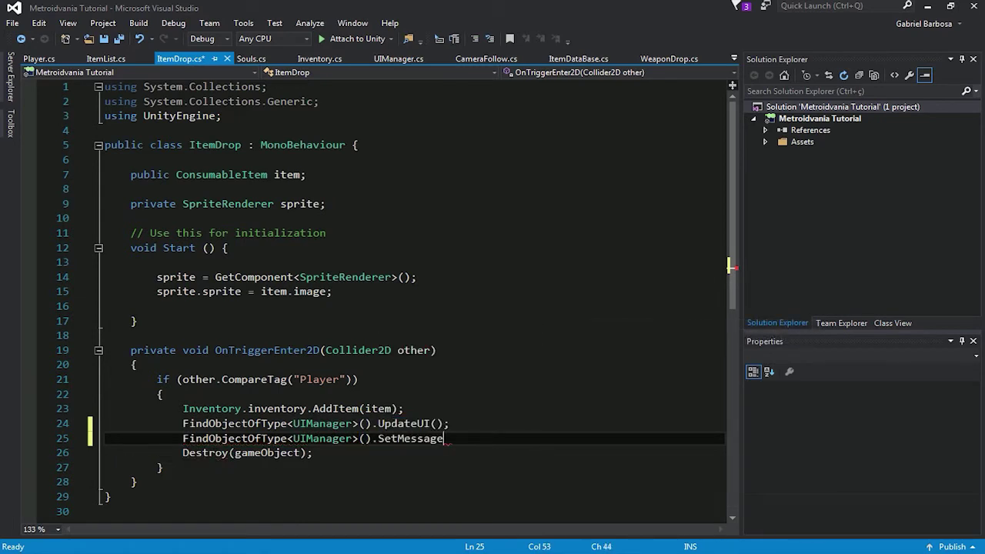
text(()
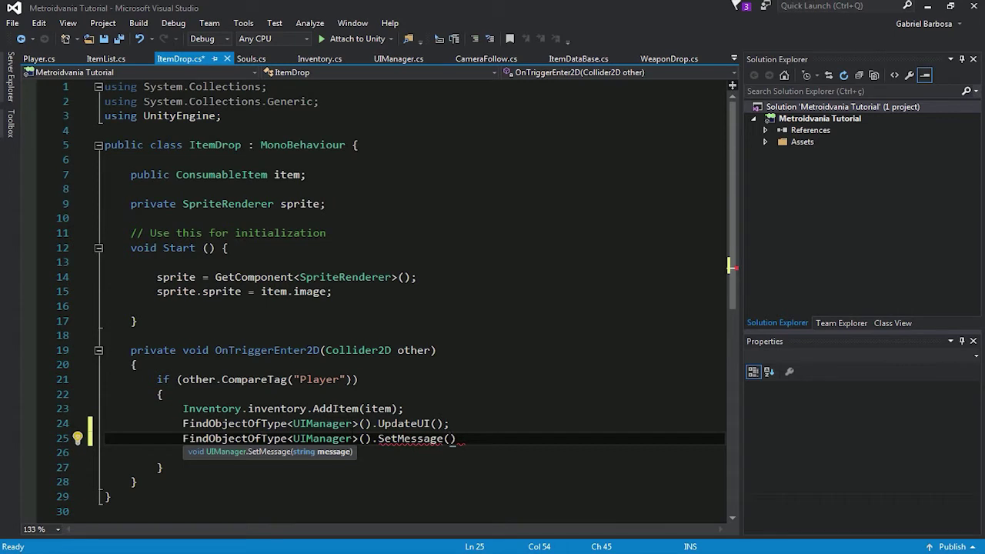
text(item.message)
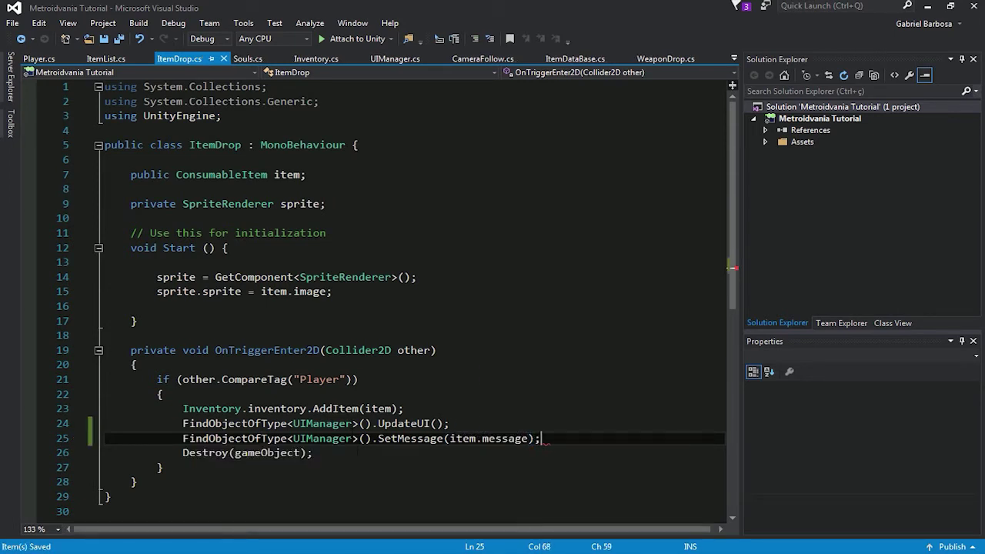
key(alt+Tab)
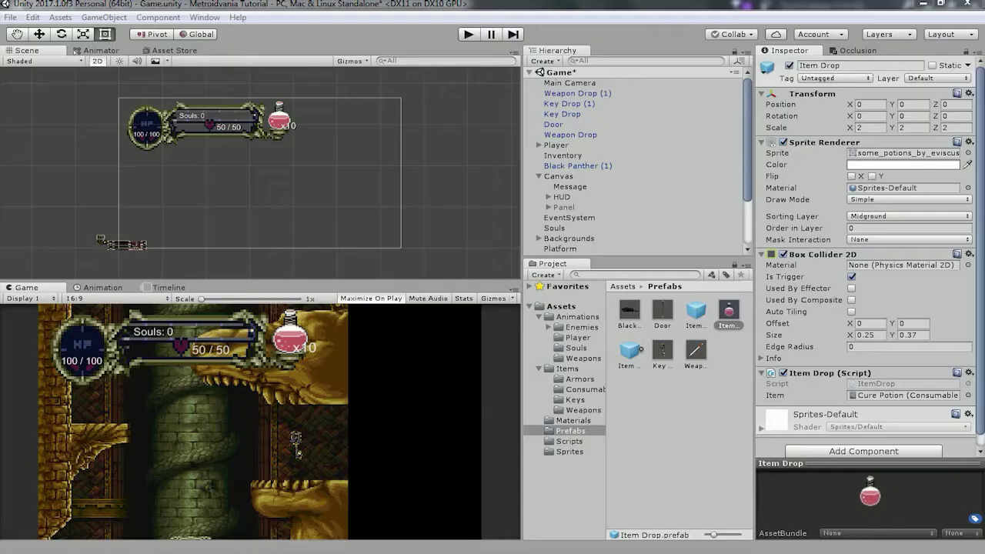
Open the Key Drop prefab's KeyDrop.cs and begin a FindObjectOfType<UIManager>().SetMessage call after AddKey.
click(664, 355)
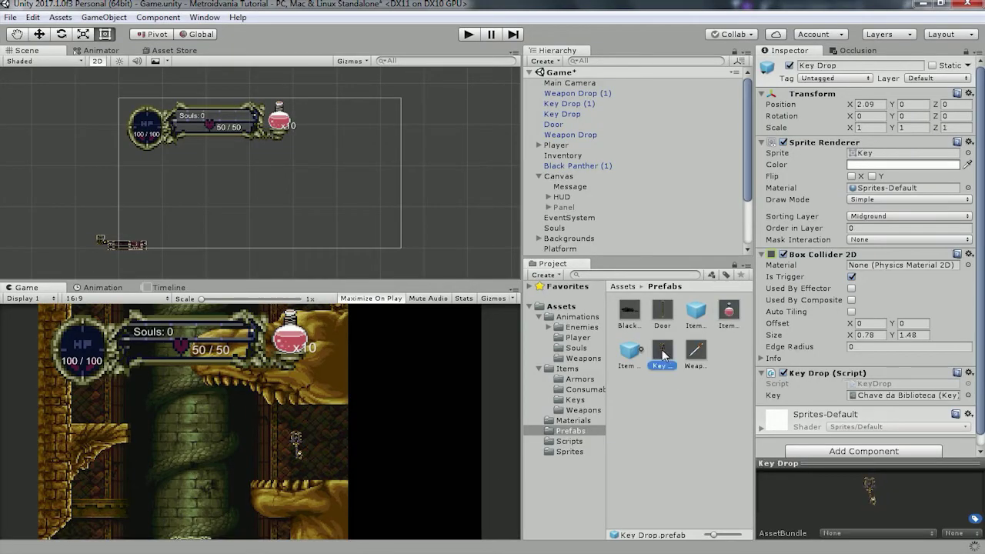
double_click(890, 382)
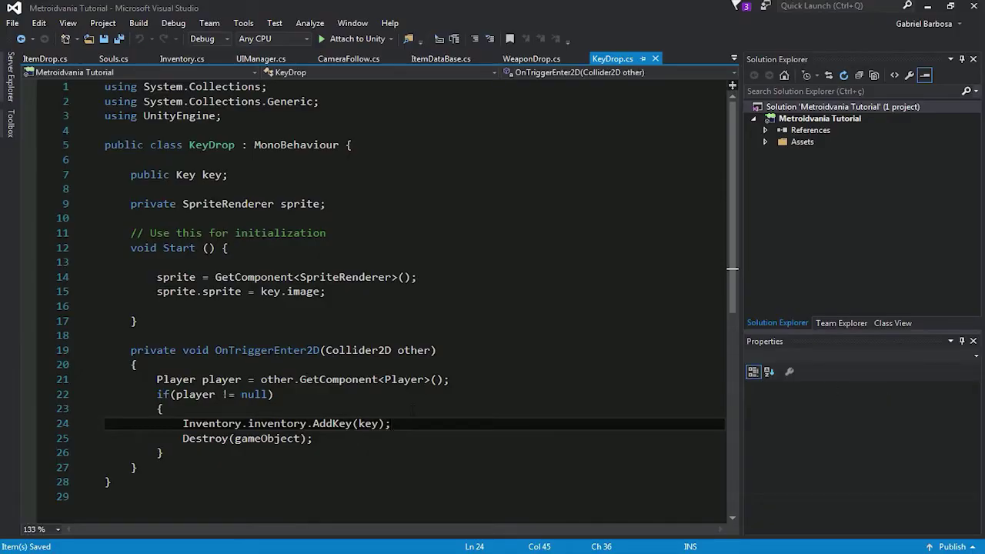
key(Return)
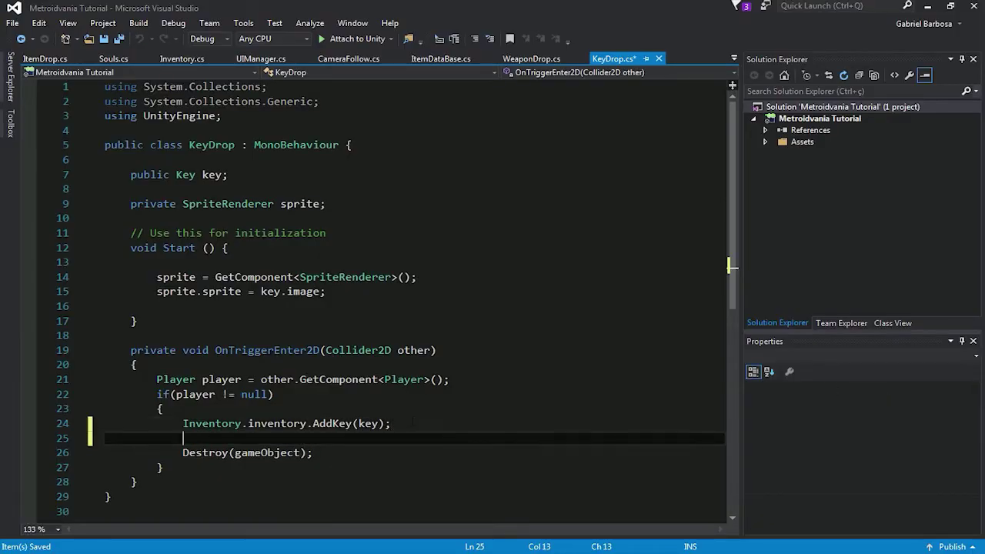
text(findo)
key(Tab)
text(<uiman)
key(Tab)
text(>().setm)
key(Tab)
Pass key.message as the SetMessage argument and save KeyDrop.cs.
text(()
key(Left)
text(ey.me)
key(Tab)
text();)
key(ctrl+s)
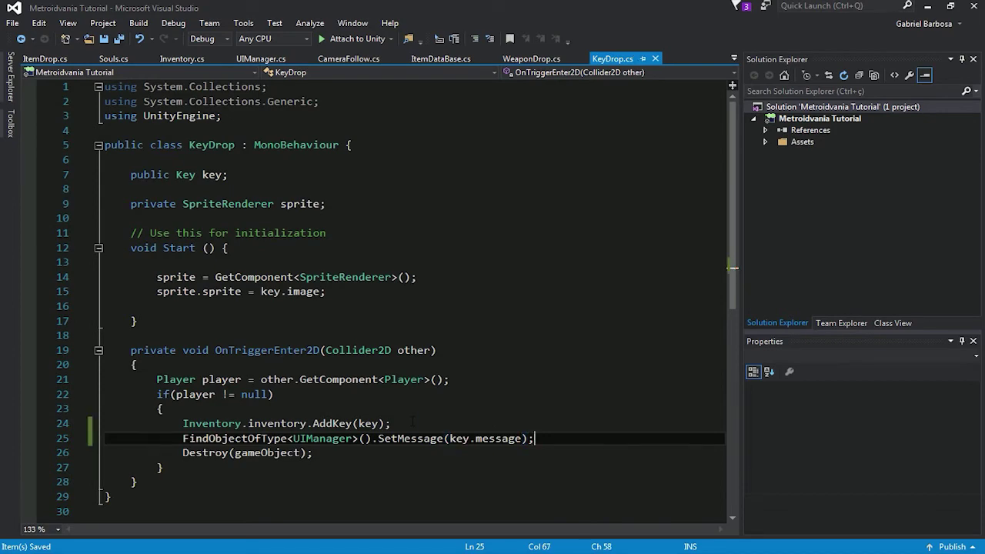
key(alt+Tab)
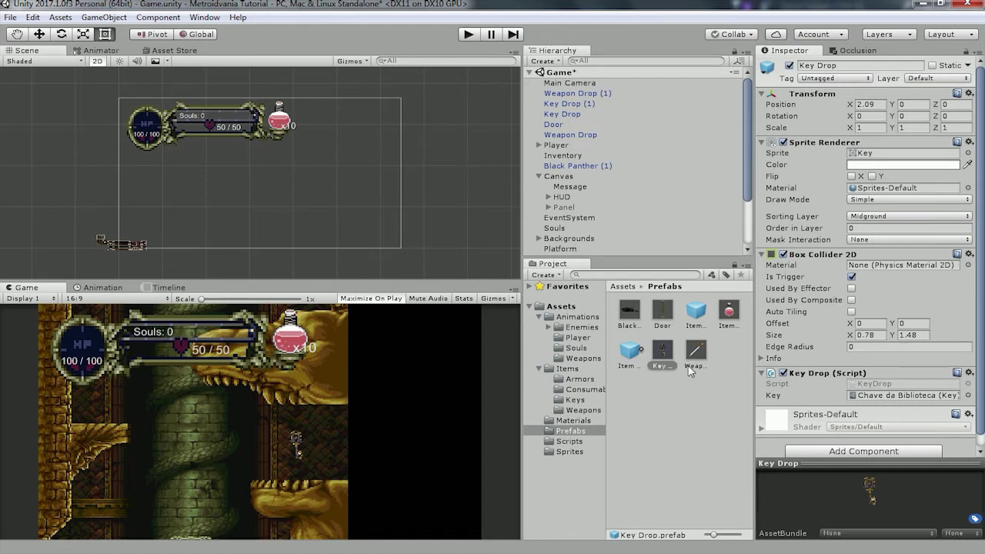
Open the Door prefab's Door.cs, normalize line endings, and add an else block after the CheckKey if.
click(659, 316)
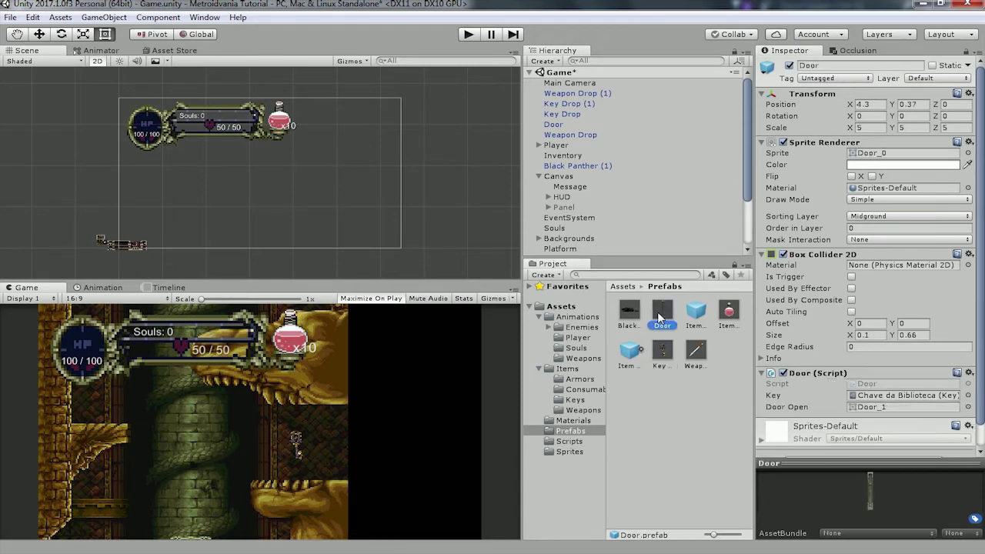
double_click(878, 387)
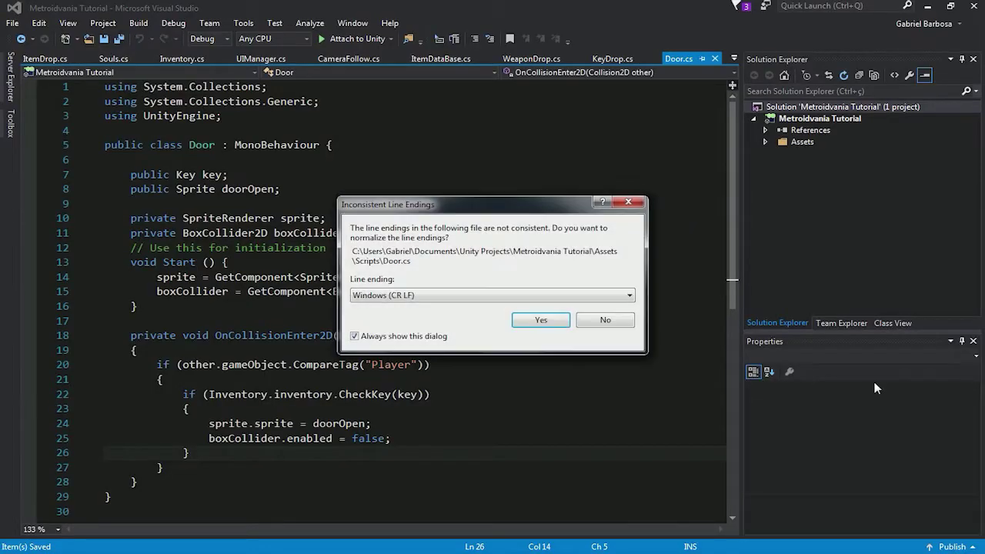
click(557, 320)
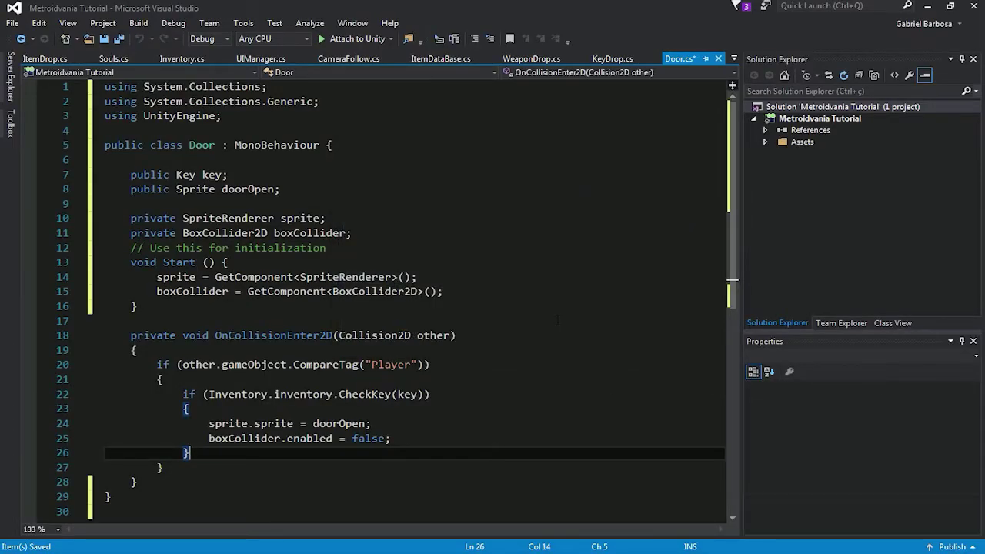
click(346, 233)
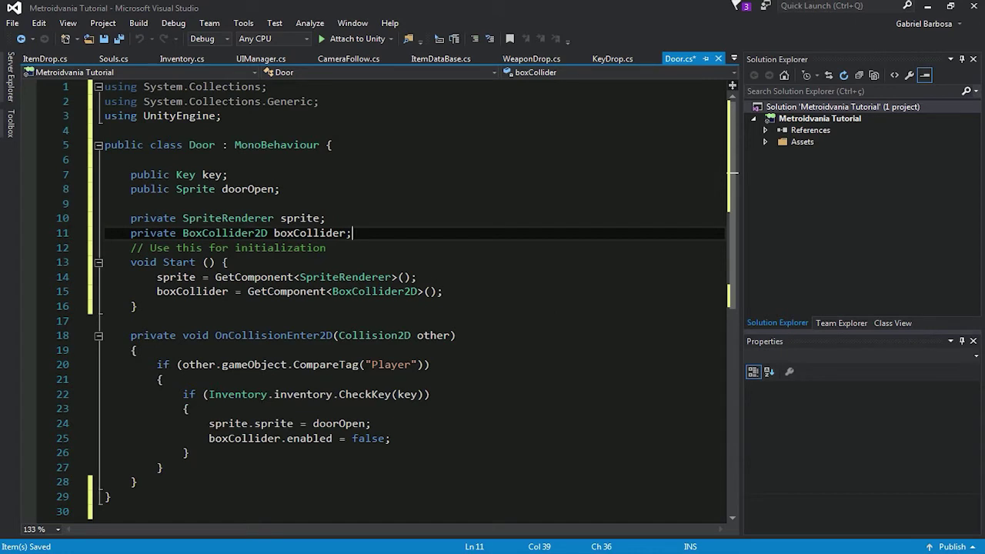
mouse_move(184, 394)
mouse_down()
mouse_move(430, 394)
mouse_move(189, 453)
mouse_up()
click(392, 438)
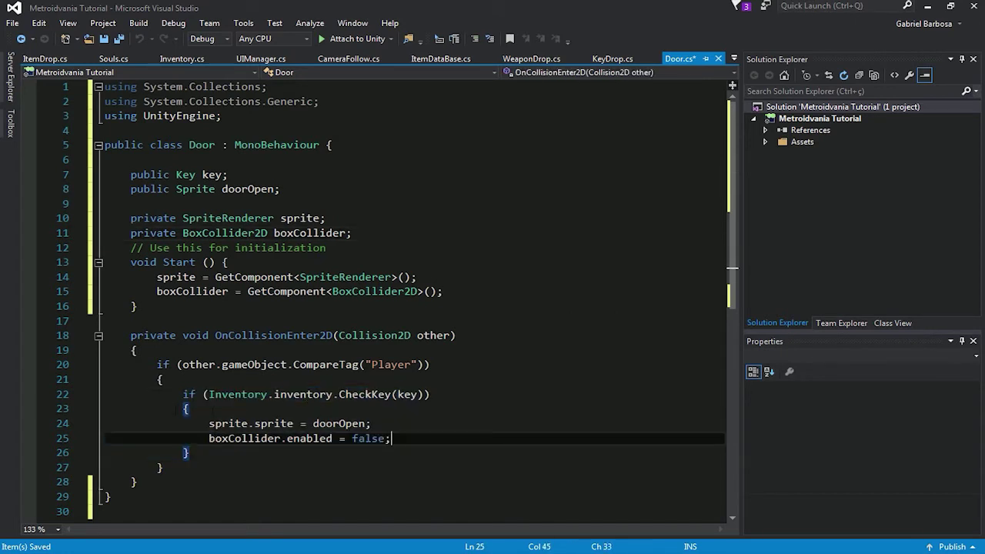
key(Down)
key(Return)
text(else)
key(Tab)
key(Tab)
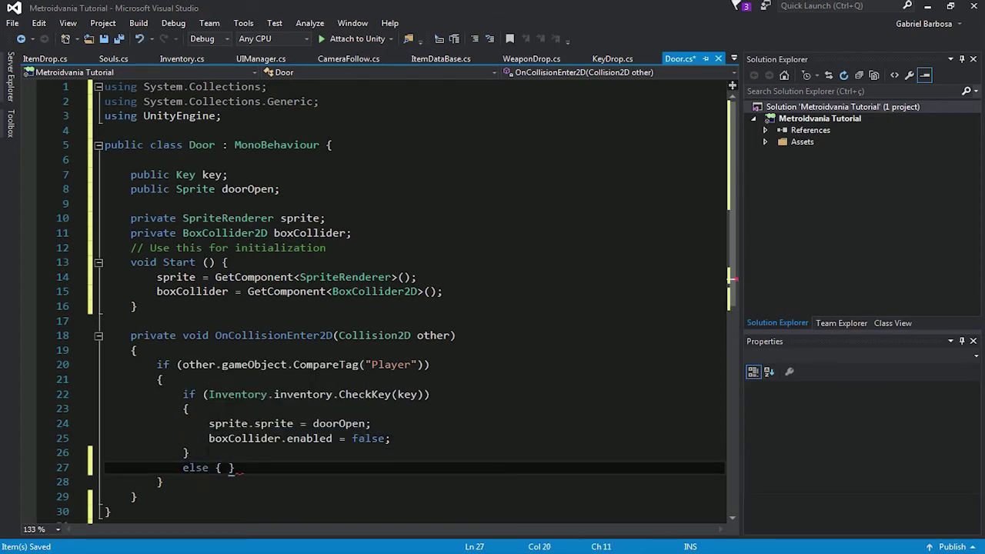
key(Return)
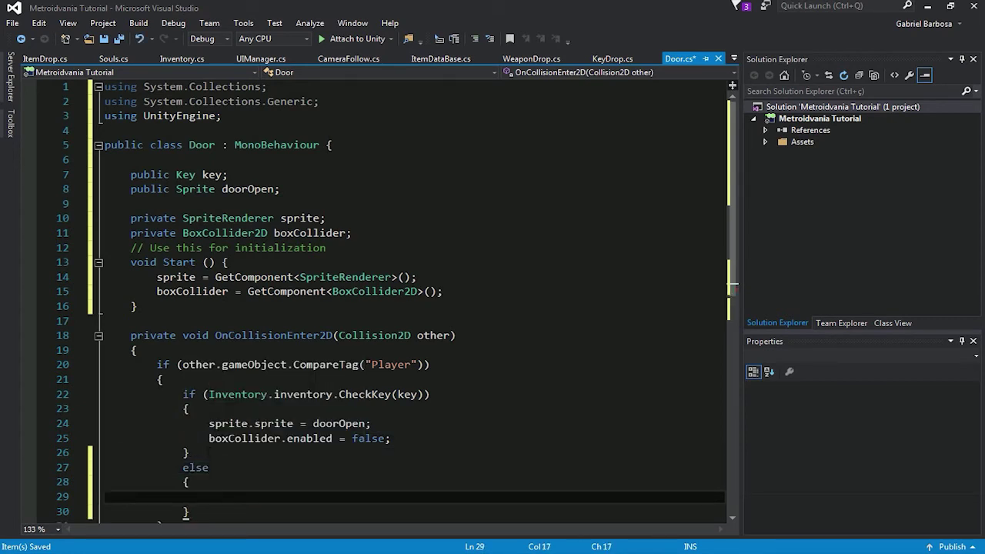
text(f)
In the else block, write FindObjectOfType<UIManager>().SetMessage("Precisa da " + key.keyName);.
text(ino)
key(Tab)
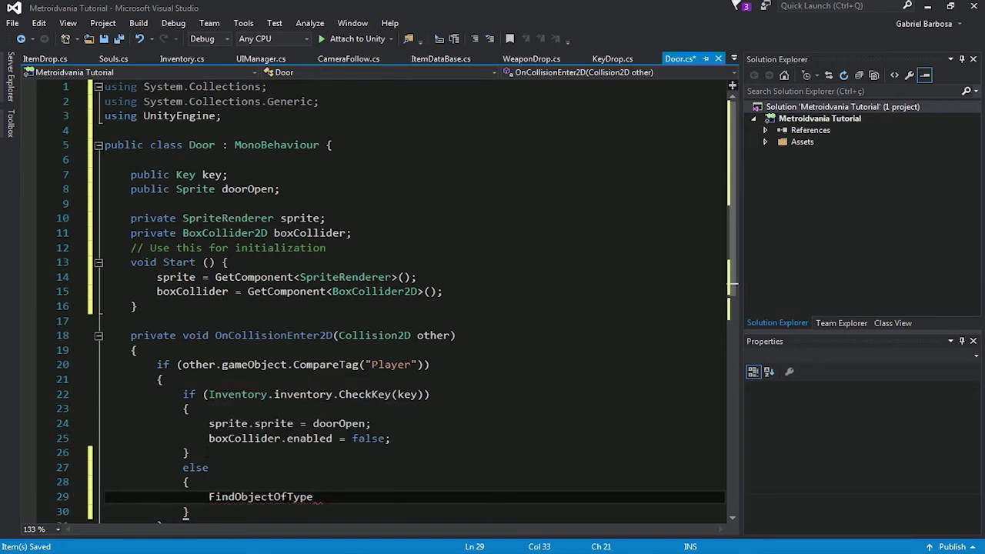
text(<uima>)
key(Tab)
text(().s)
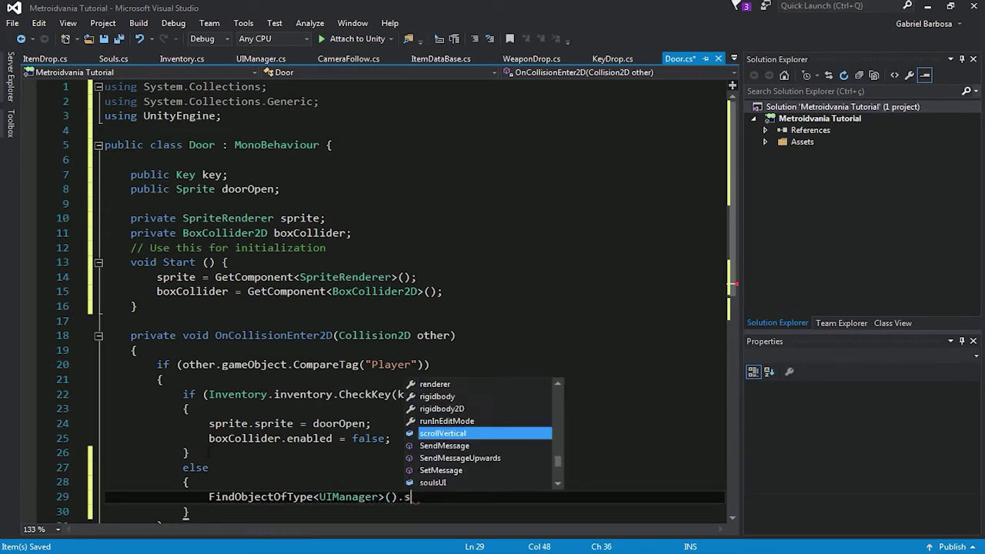
text(et)
key(Tab)
text(()
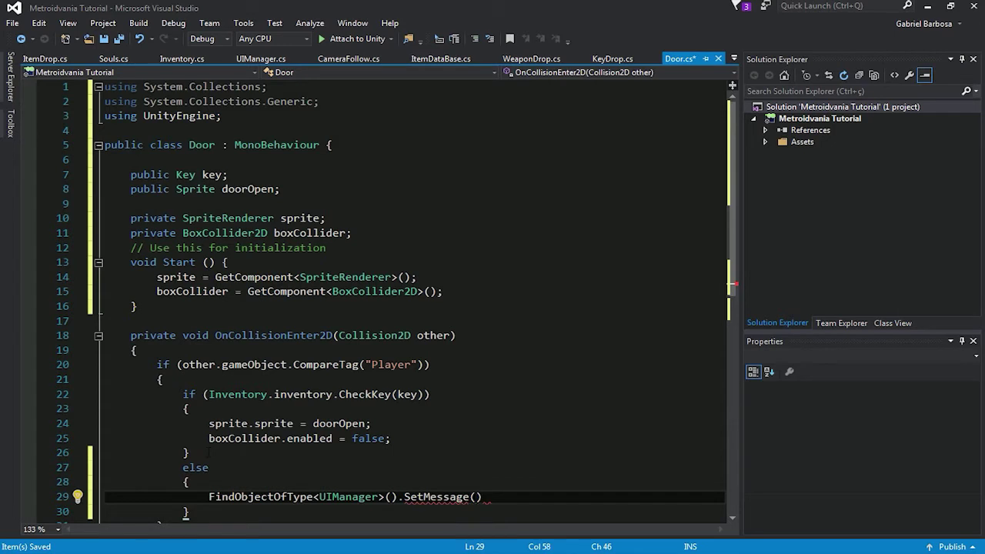
text(")
text(")
text(Precisa)
text( da)
text( " )
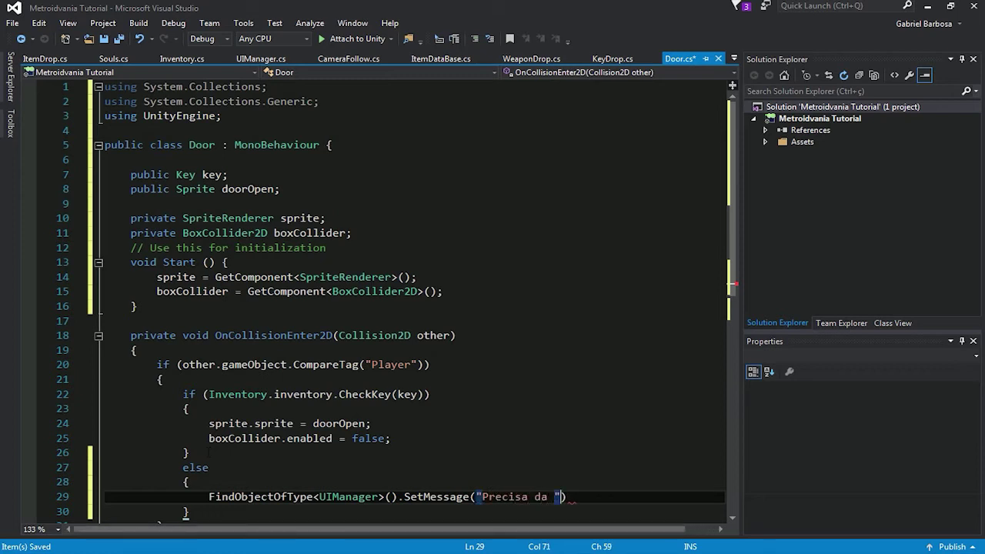
text(+ )
text(key)
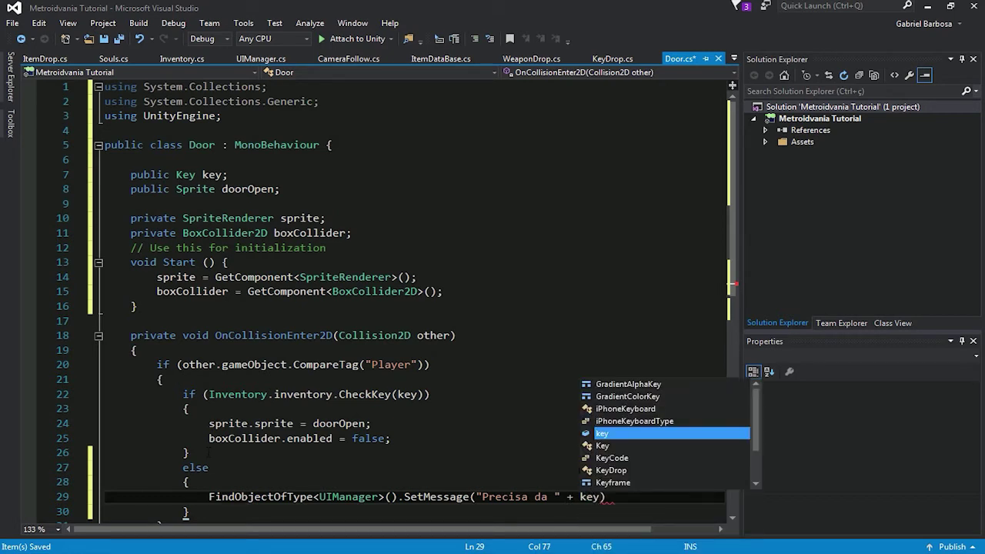
key(Escape)
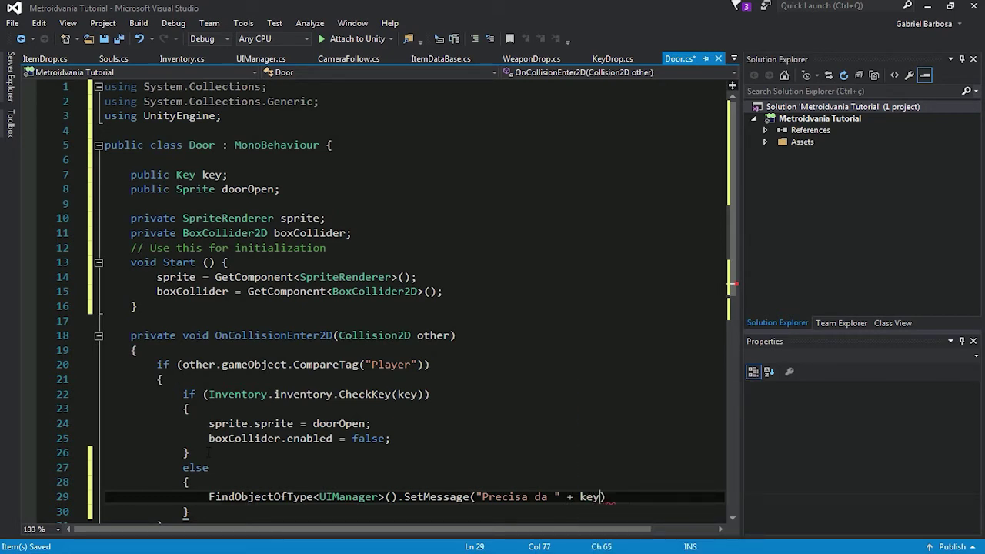
text(.key)
key(Tab)
text(;)
scroll(219, 456, down, 2)
key(alt+Tab)
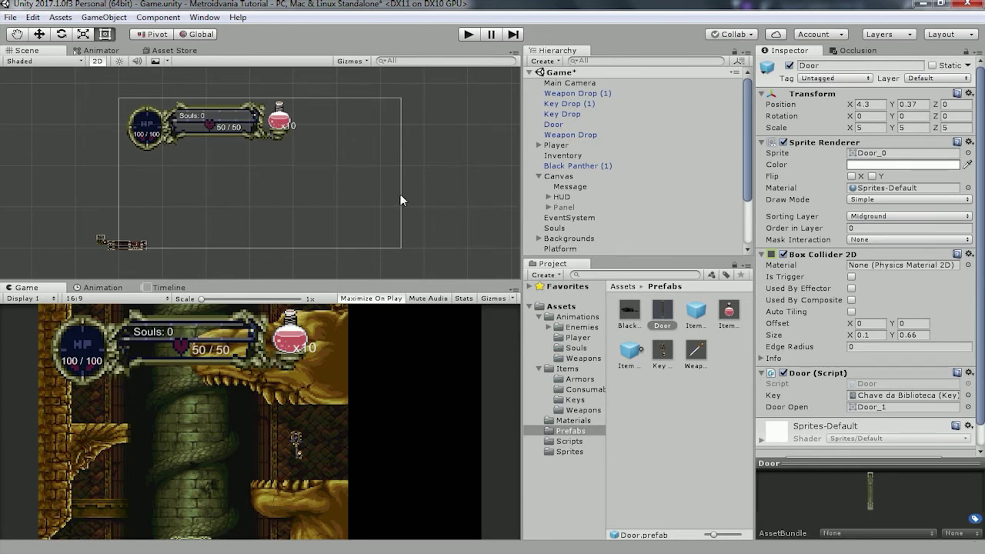
Open GameManager.cs from the Scripts folder, collapse Load and expand the Save method body.
click(569, 442)
double_click(675, 392)
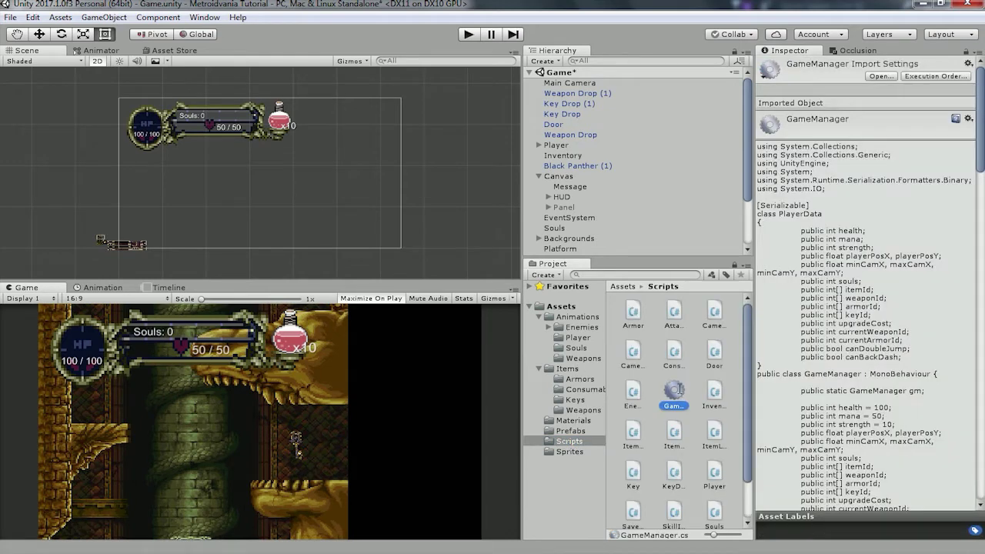
scroll(411, 284, up, 3)
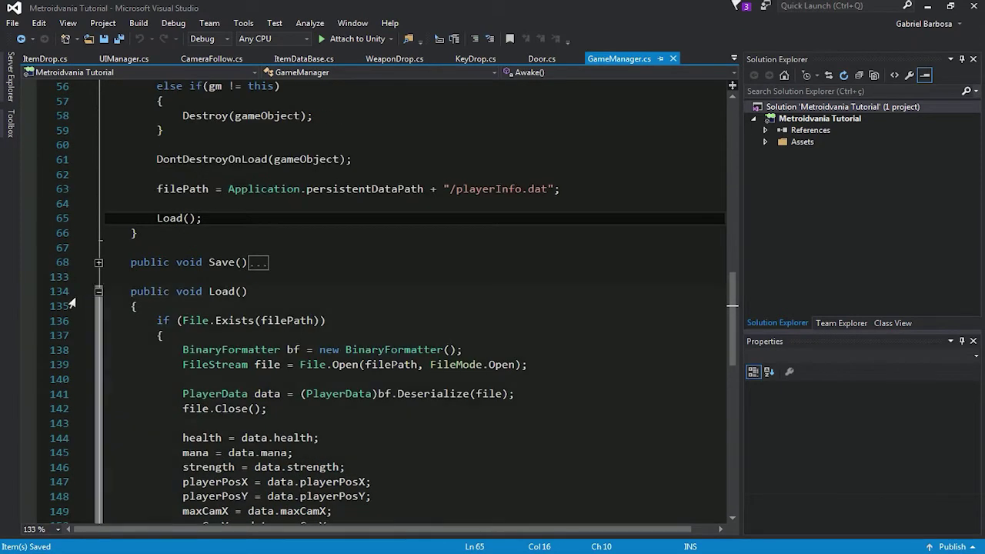
click(98, 291)
scroll(411, 284, up, 3)
scroll(411, 284, up, 2)
scroll(411, 283, down, 1)
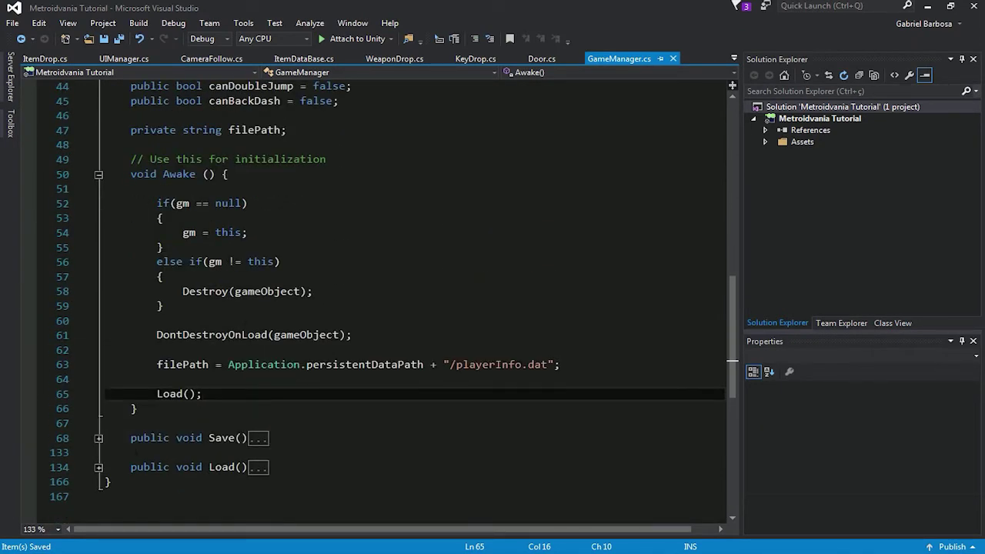
click(99, 437)
scroll(97, 442, down, 5)
scroll(98, 442, down, 1)
scroll(98, 442, down, 3)
scroll(411, 300, up, 2)
scroll(411, 300, up, 1)
scroll(411, 300, down, 3)
scroll(411, 300, down, 5)
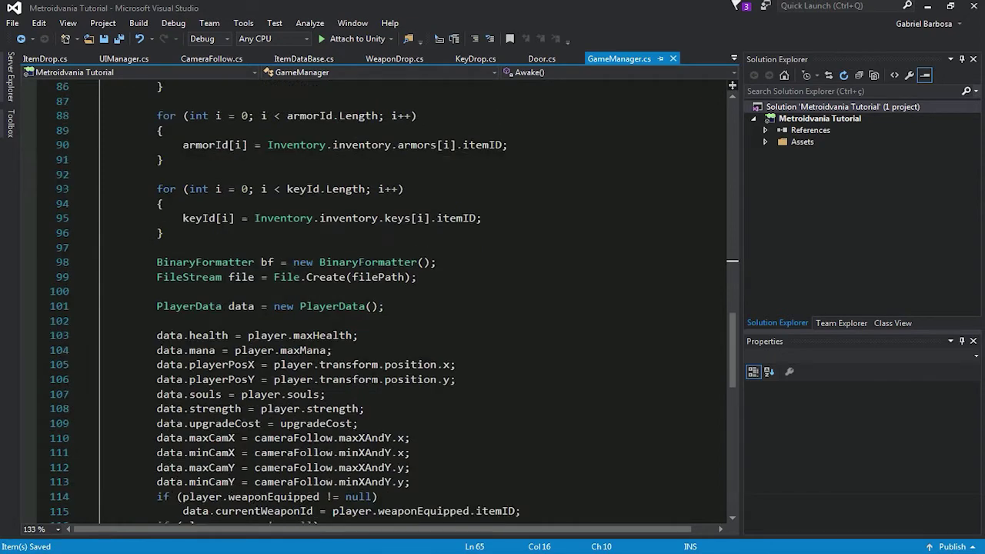
scroll(379, 377, down, 5)
scroll(379, 377, down, 3)
Add FindObjectOfType<UIManager>().SetMessage("Jogo salvo"); after Save's Debug.Log and save the file.
click(340, 378)
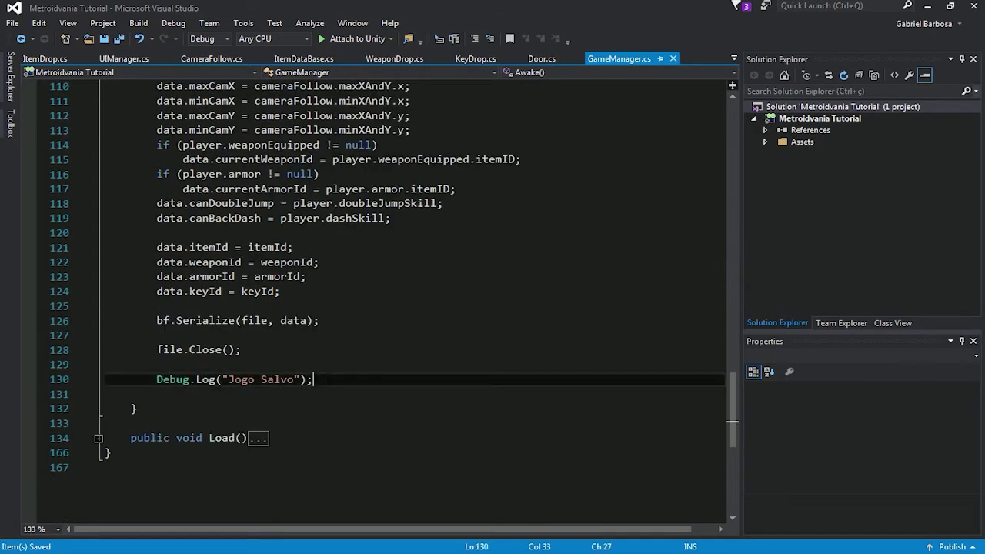
key(Return)
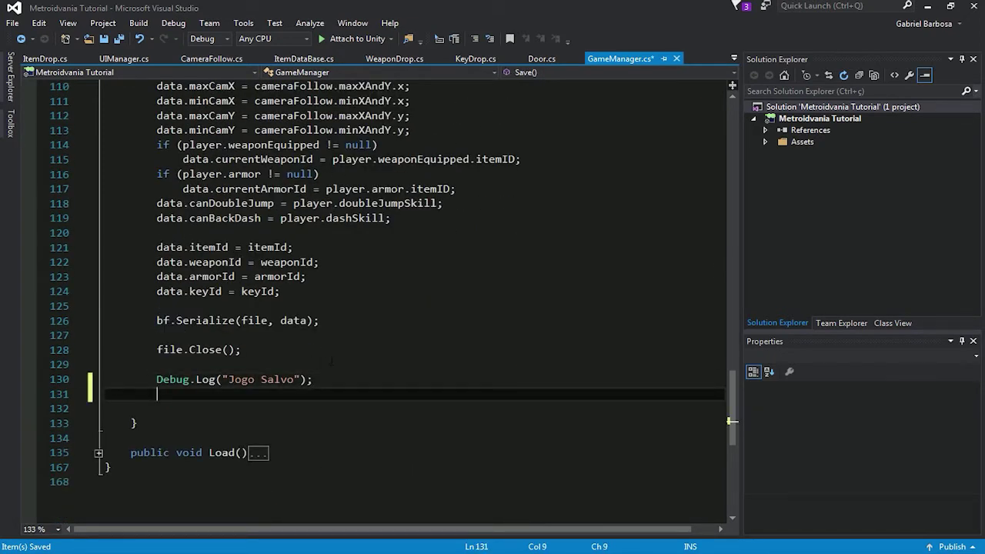
text(fgindo)
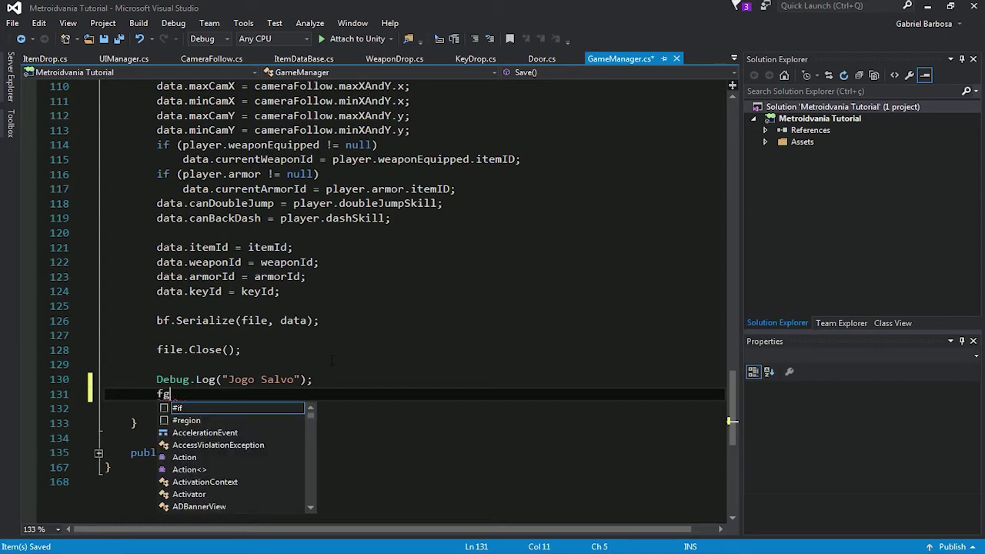
key(BackSpace)
key(BackSpace)
text(Fin)
key(Tab)
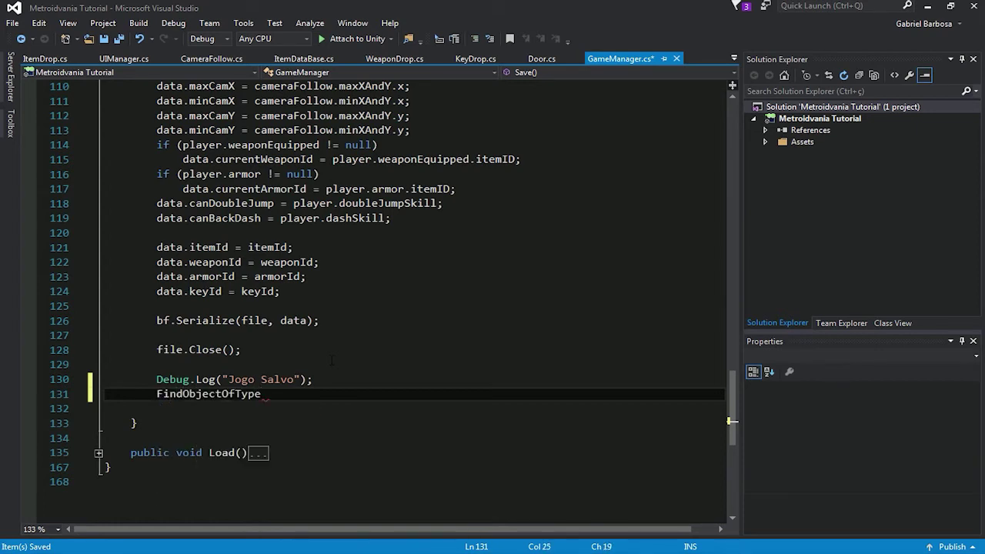
text(<uima>().setme)
key(Tab)
text(()
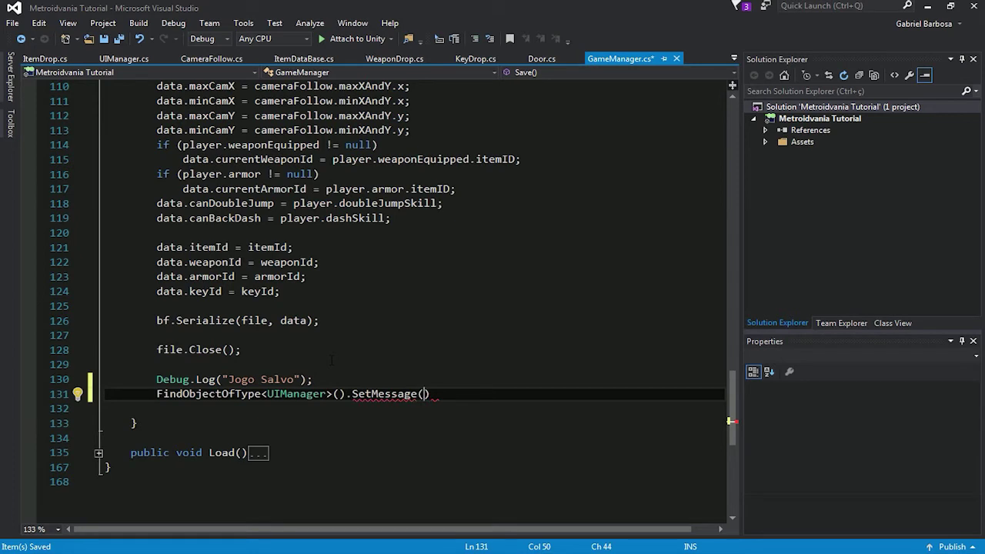
text(")
key(Left)
text(ogo alvo)
key(Left)
key(Left)
key(Left)
text(s)
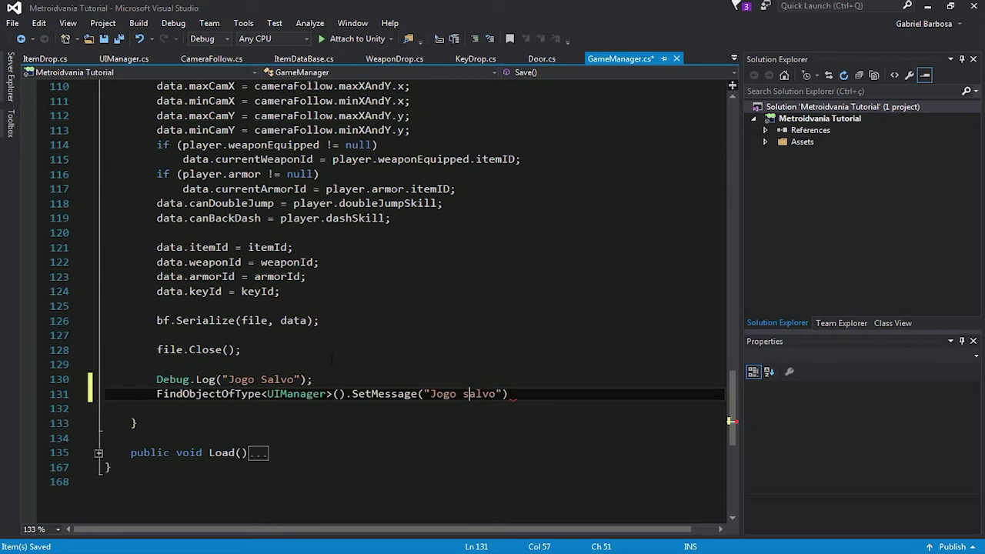
key(ctrl+s)
key(alt+Tab)
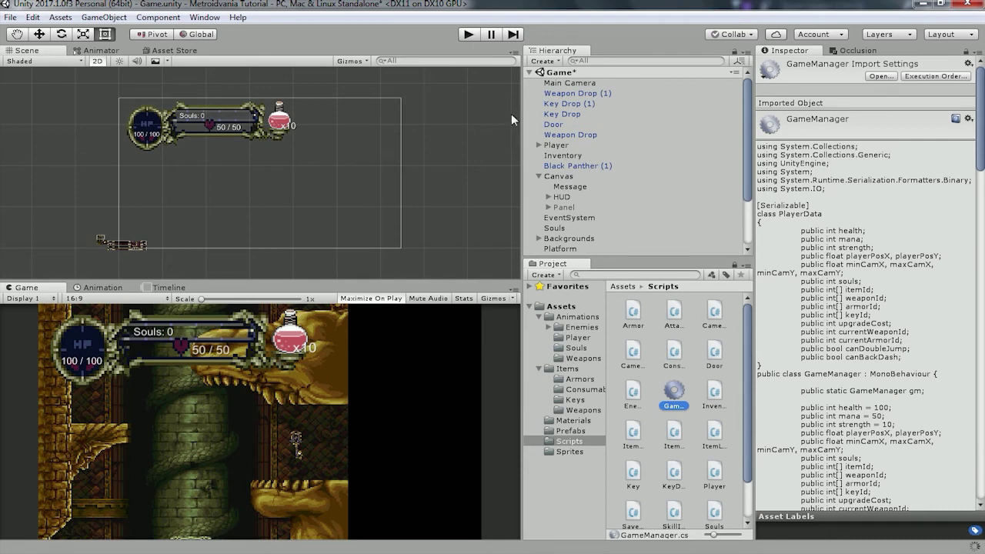
Start the game, pick up the sword, slash the wolf and collect its dropped potion.
click(466, 35)
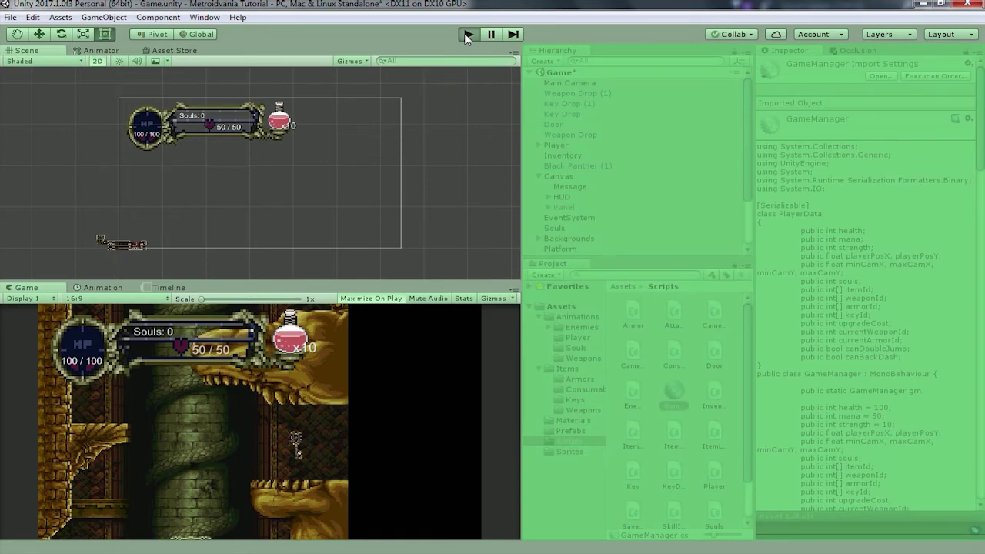
key(Right)
key(space)
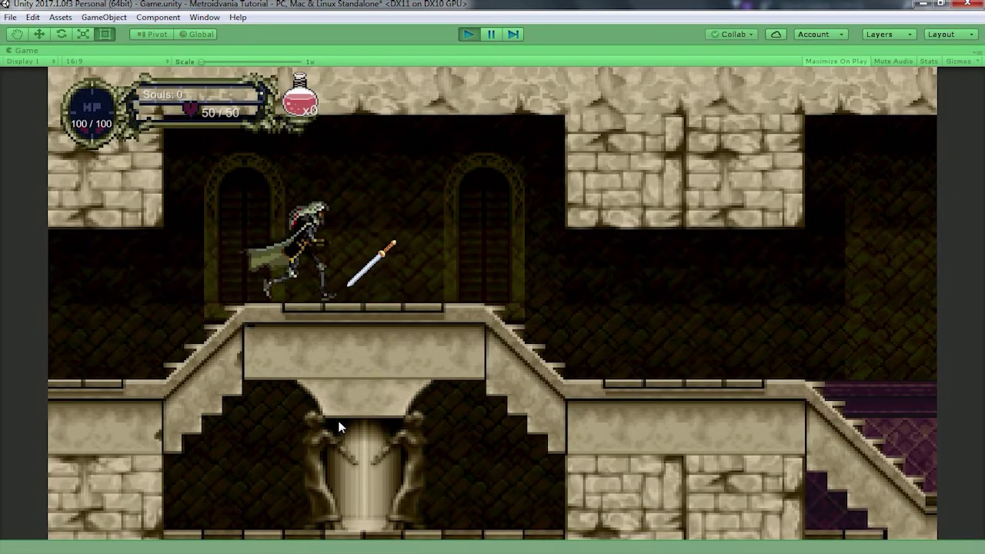
key(Right)
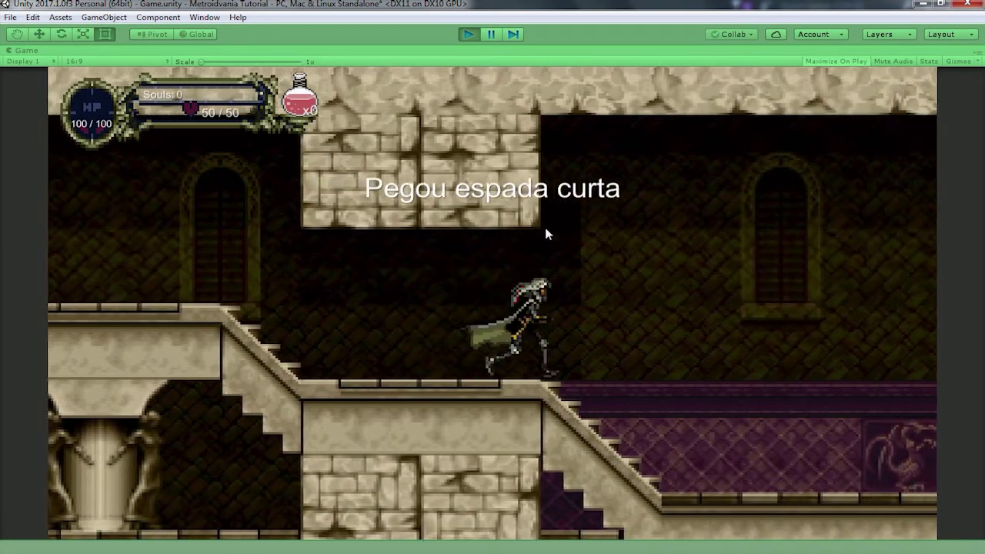
key(Right)
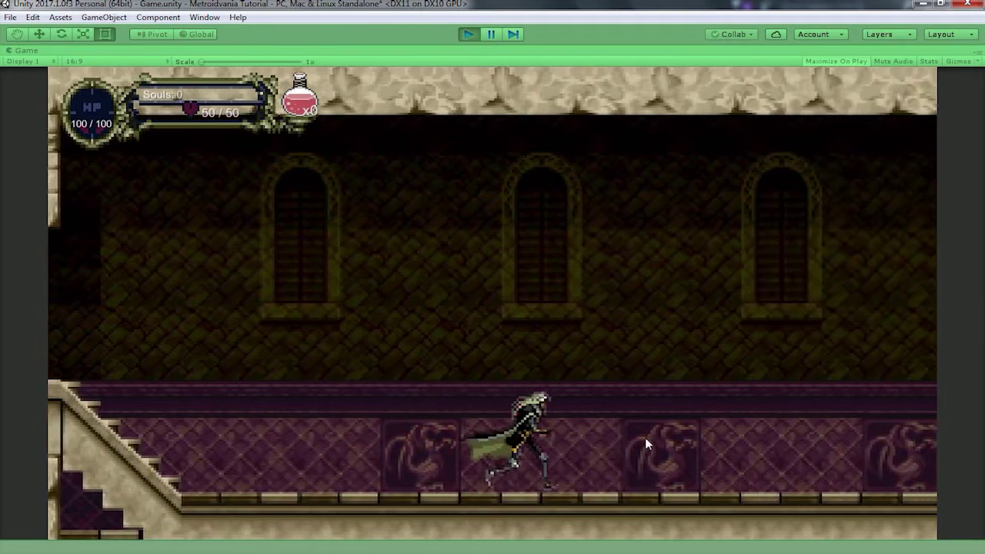
key(Right)
key(ctrl)
key(Right)
key(Right)
key(Right)
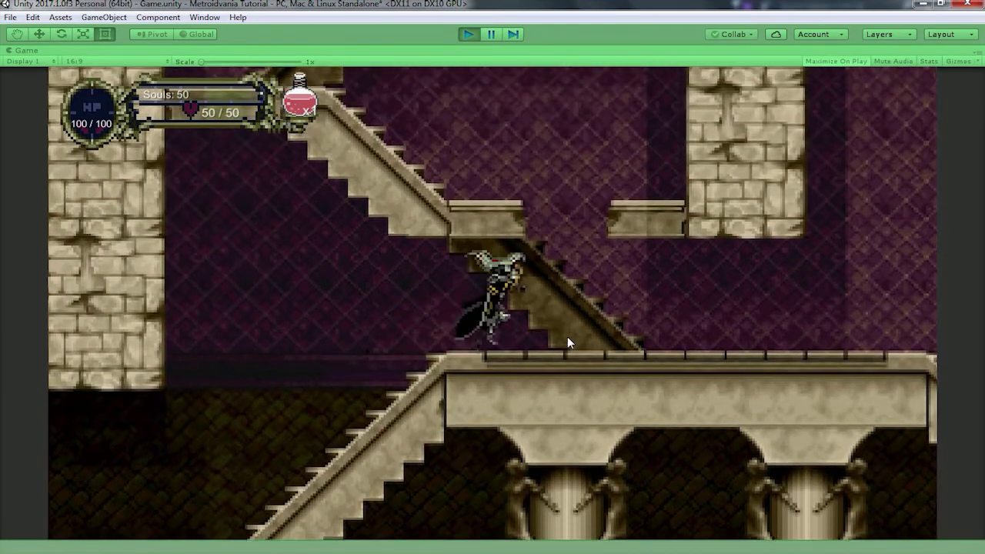
Run down to the locked door and bump into it repeatedly to trigger the locked message.
key(Right)
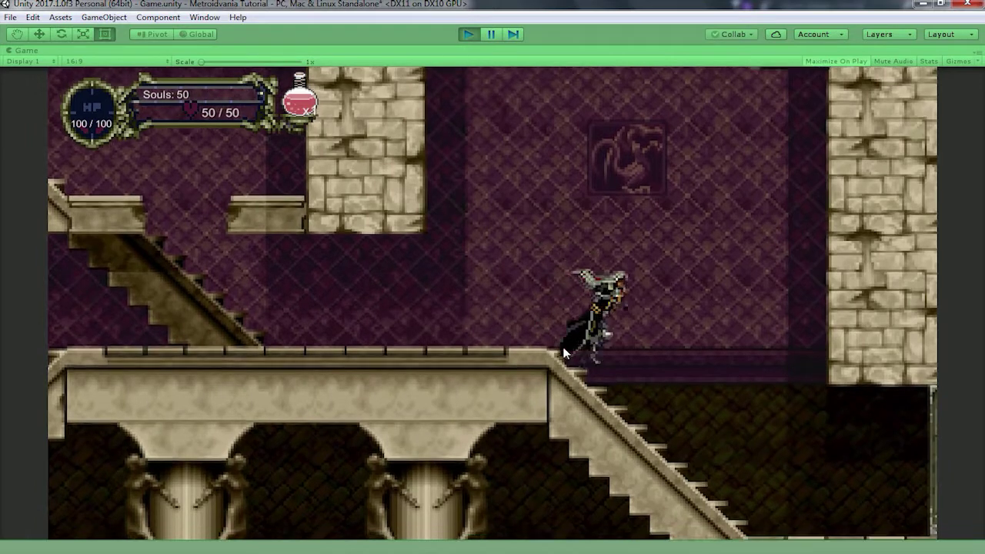
key(Right)
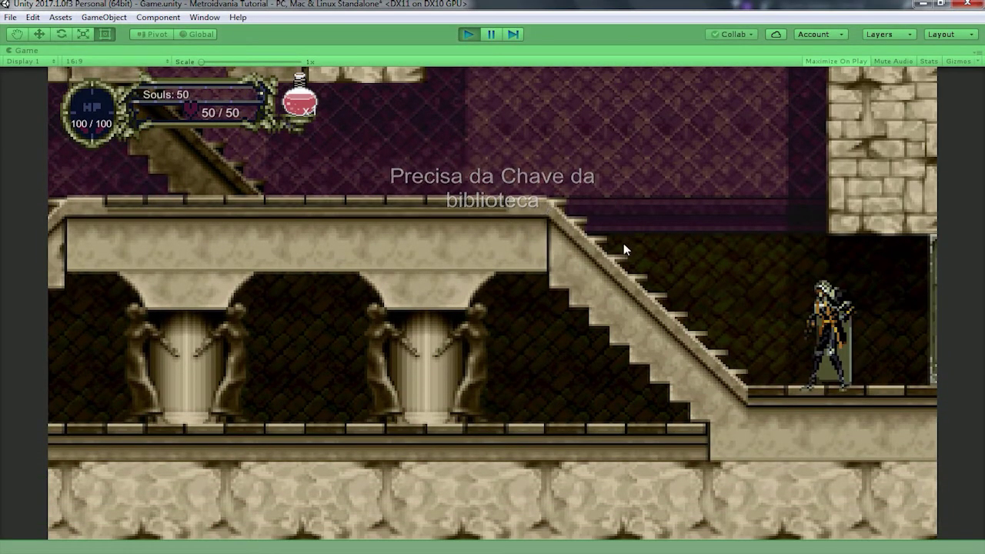
key(Right)
key(Left)
key(Right)
key(Right)
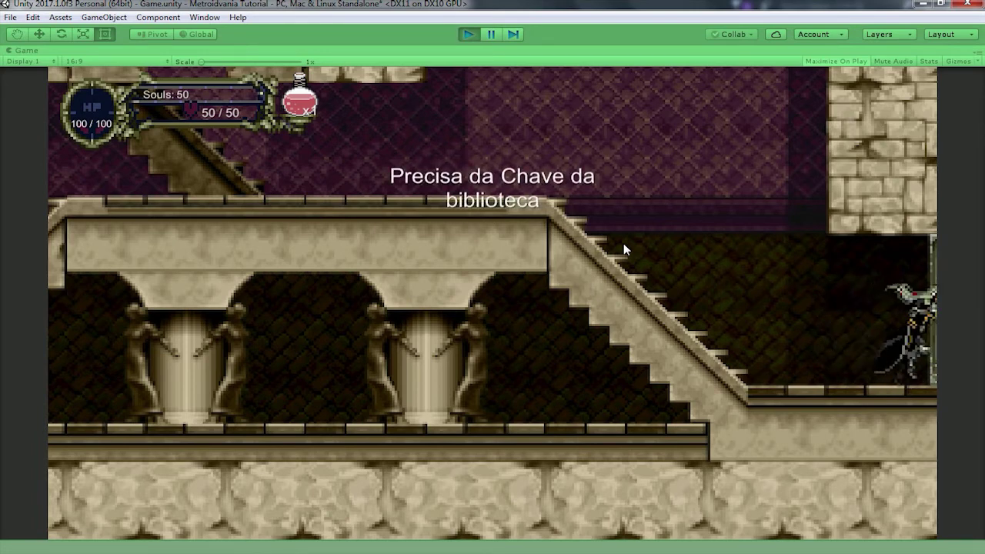
key(Left)
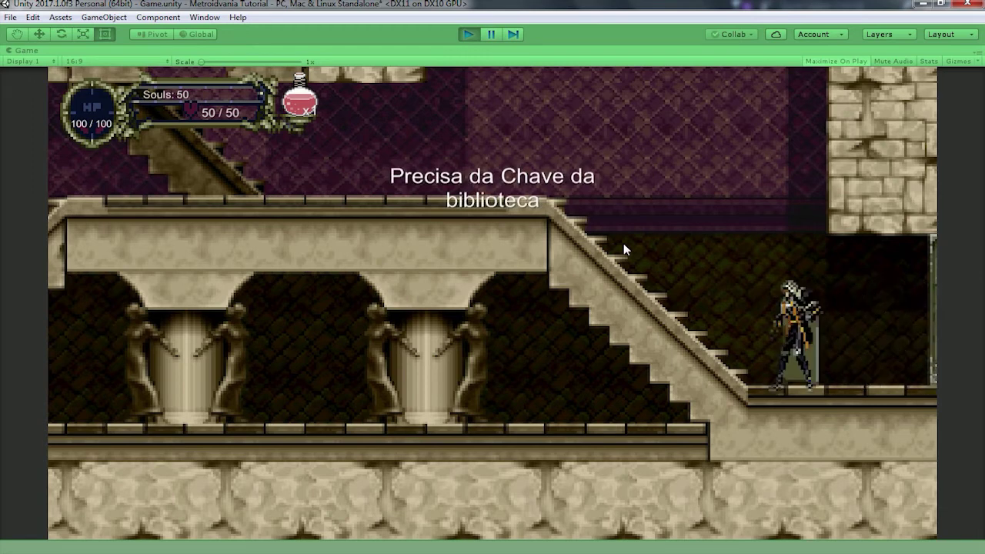
key(Right)
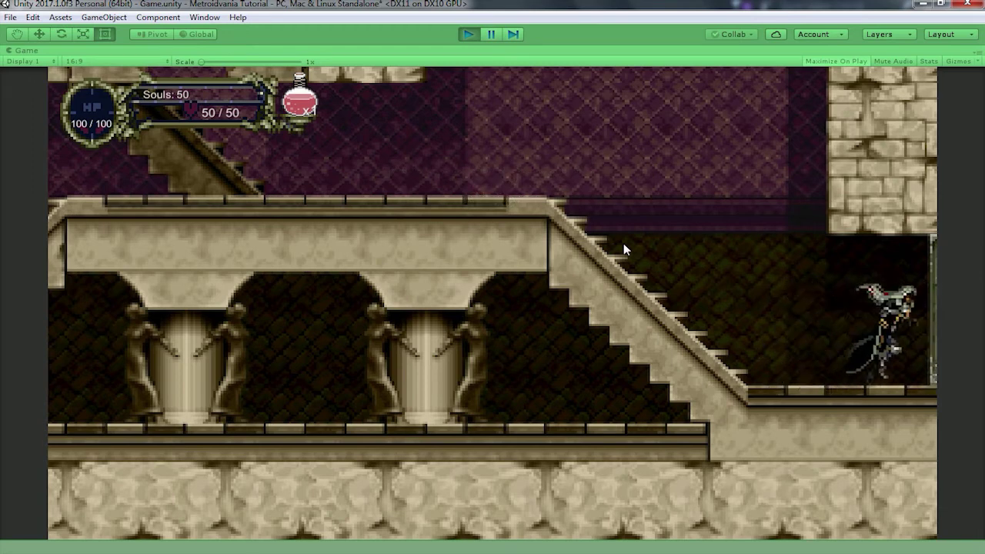
key(Right)
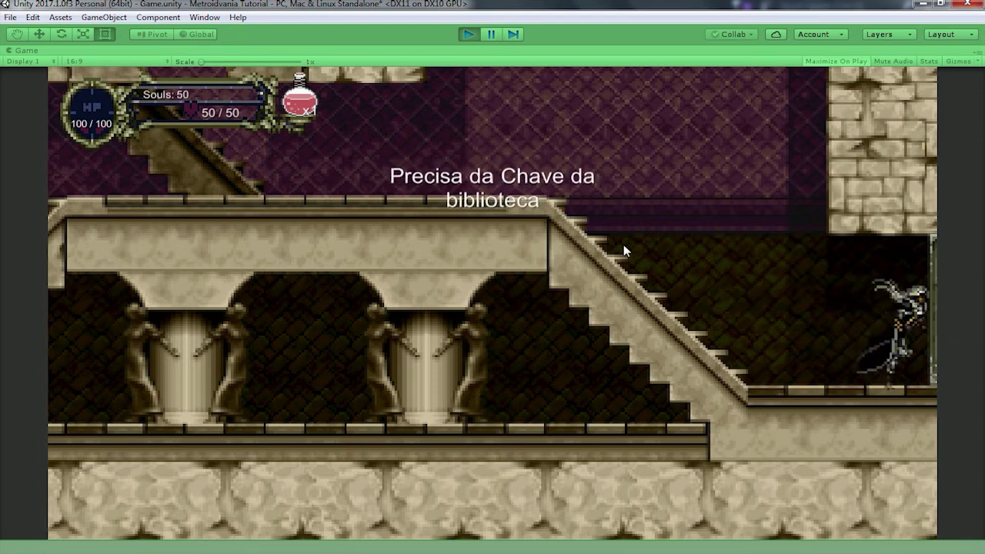
key(Right)
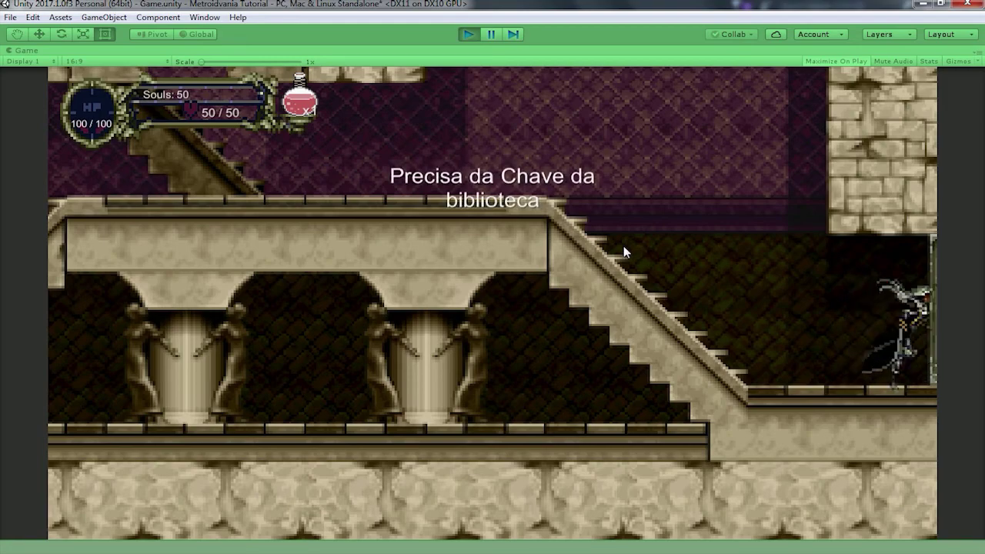
Run back left through the rooms, collect the library key, and touch the save crystal.
key(Left)
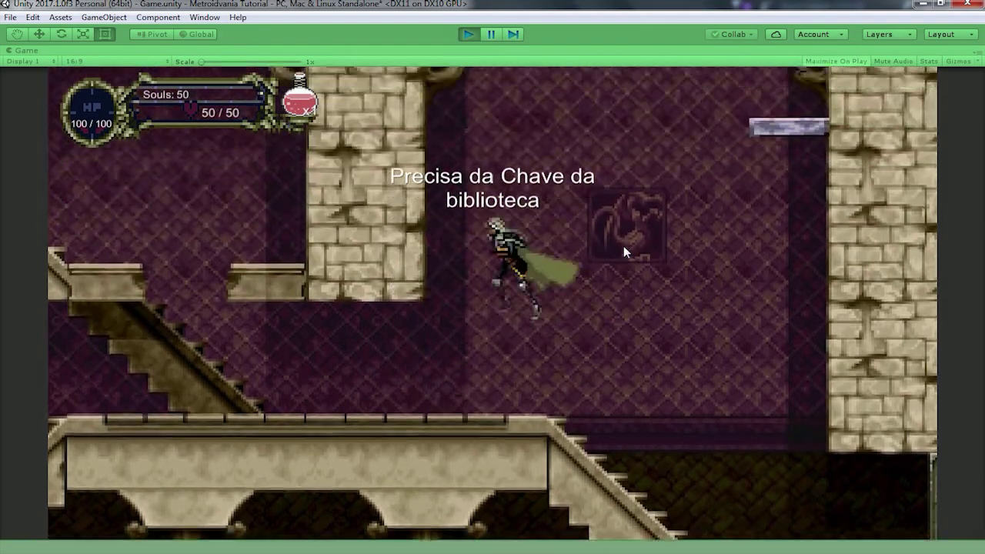
key(Left)
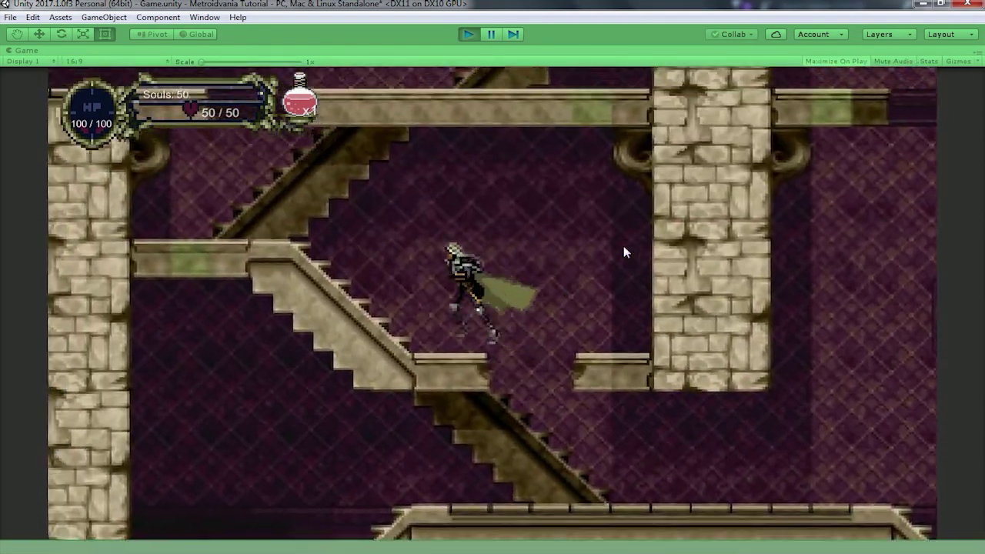
key(Left)
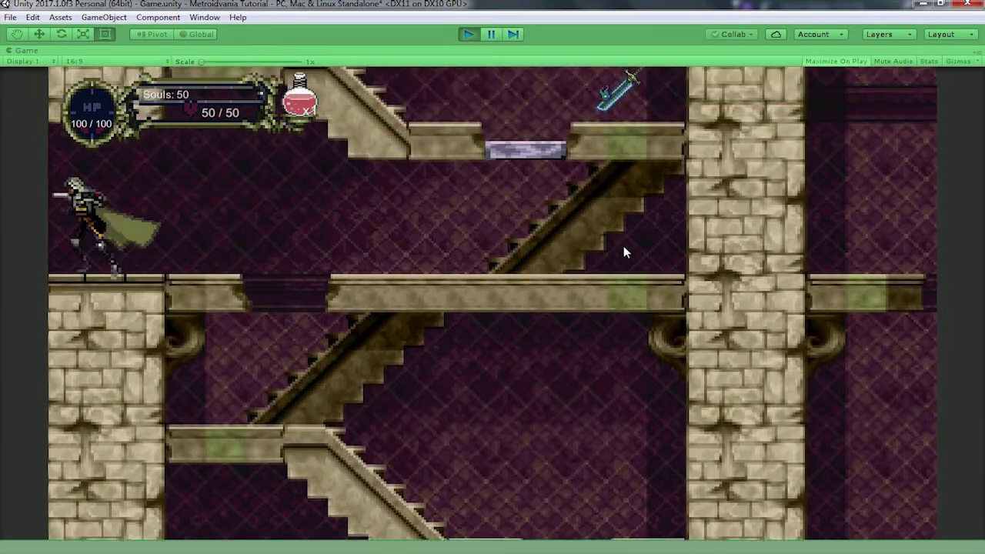
key(Left)
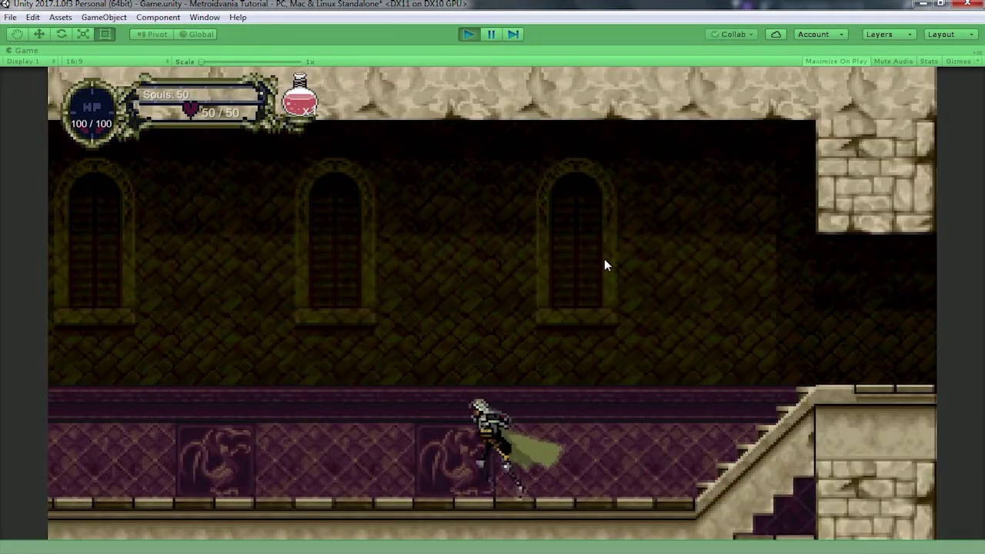
key(Left)
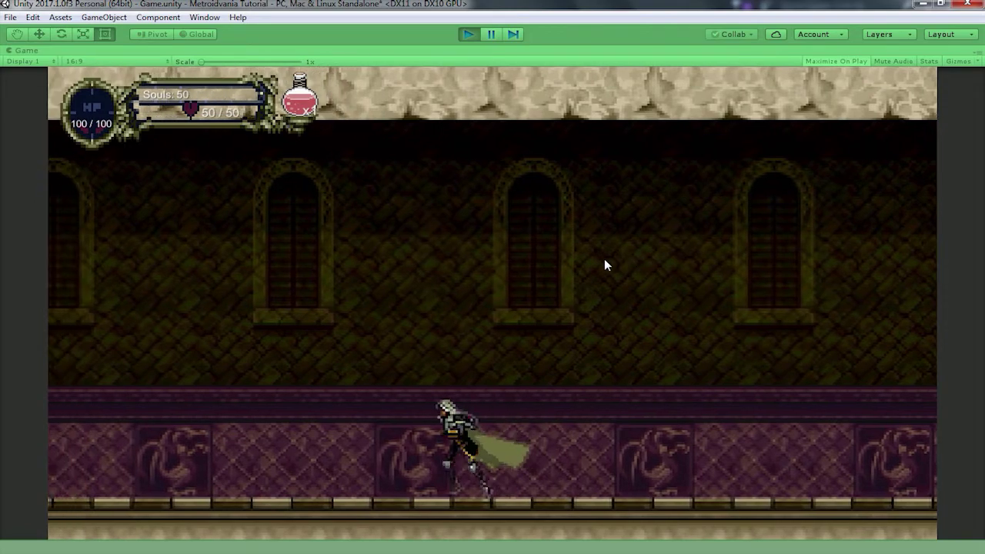
key(Left)
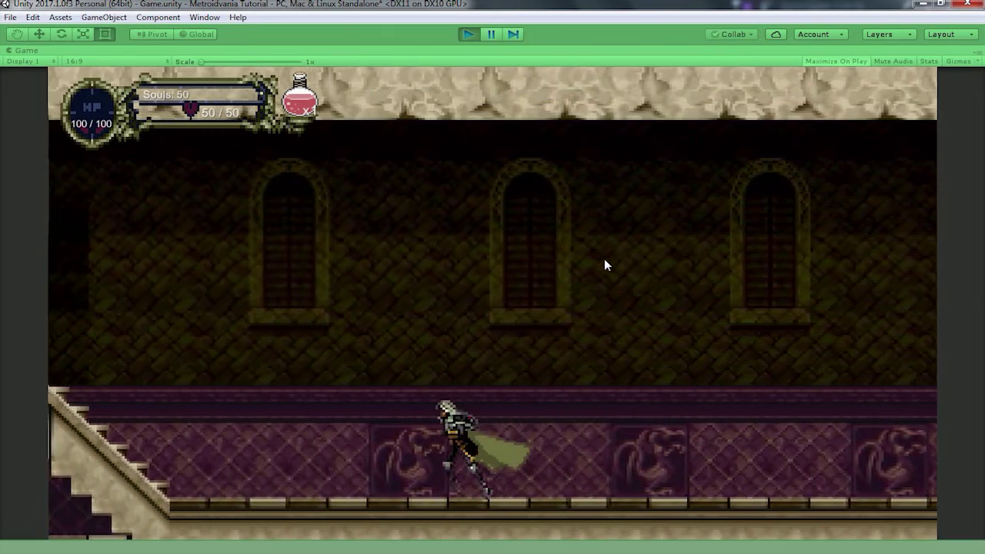
key(space)
key(Left)
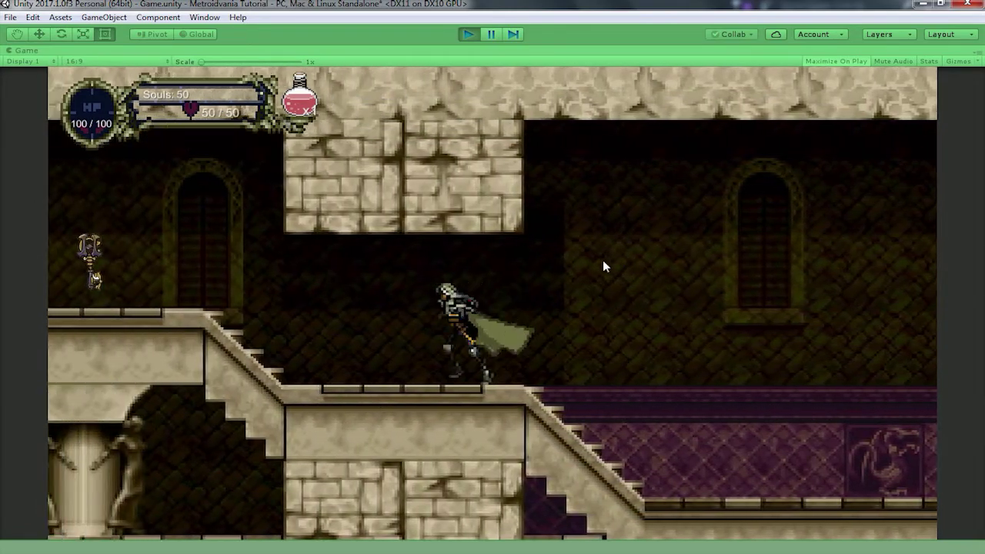
key(Left)
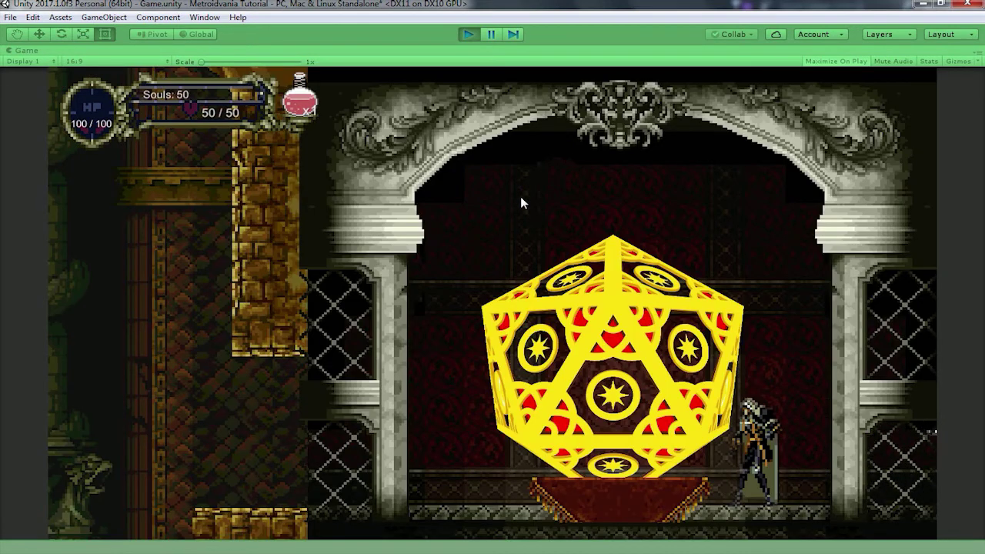
key(Left)
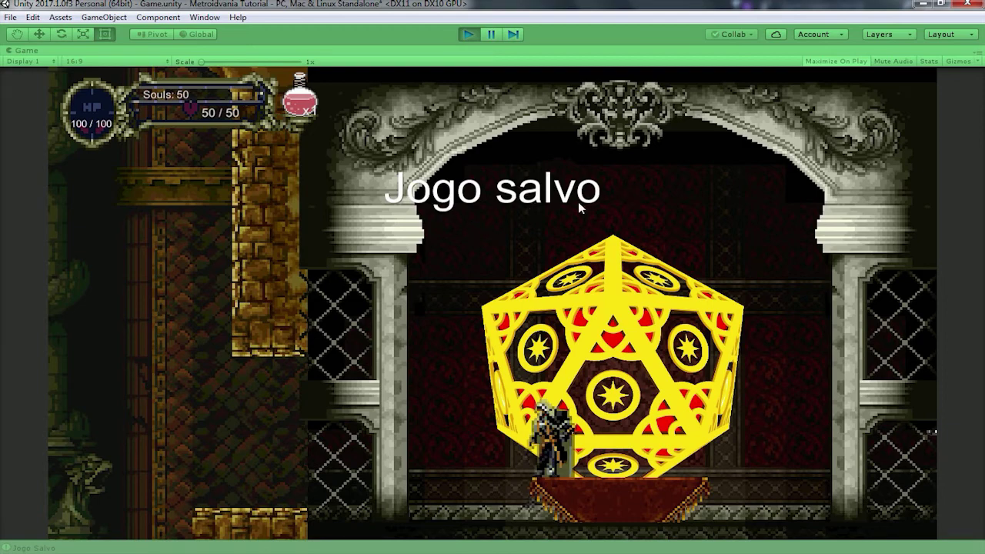
Walk across the save crystal to show 'Jogo salvo', then continue right through the next rooms.
key(Right)
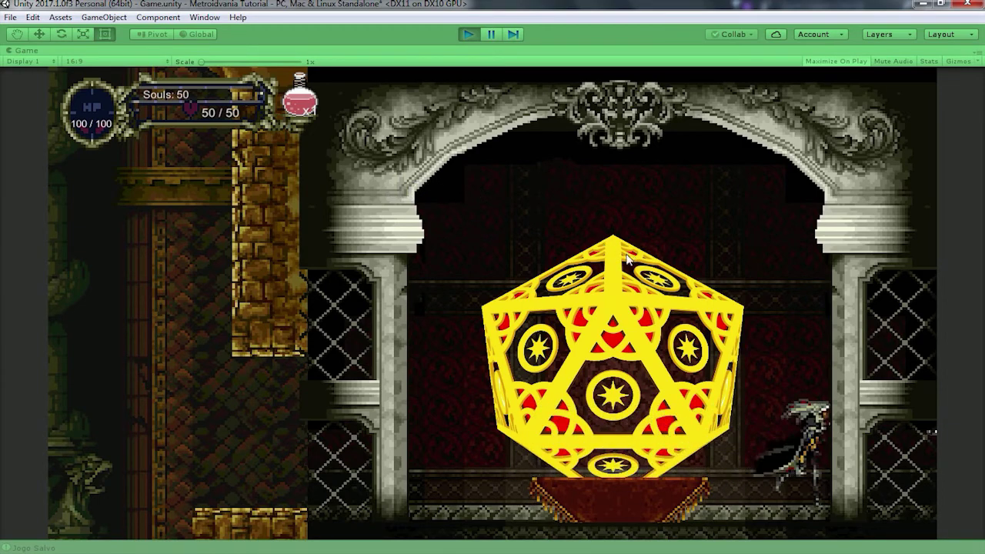
key(space)
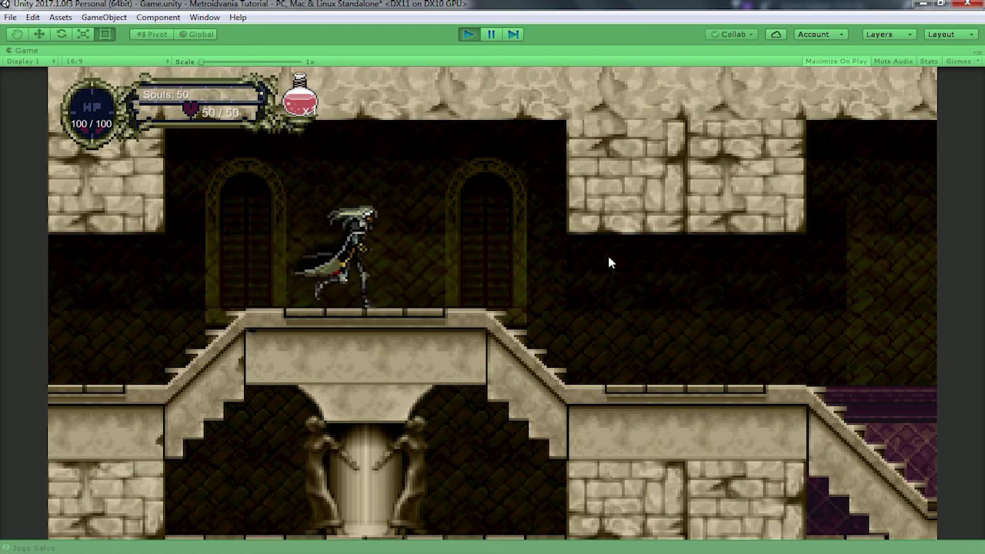
key(Right)
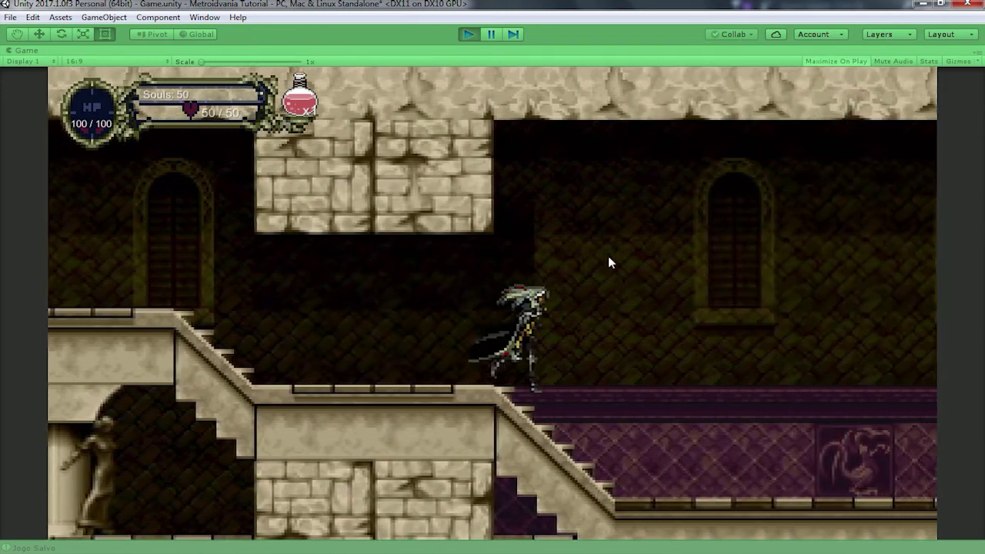
key(Right)
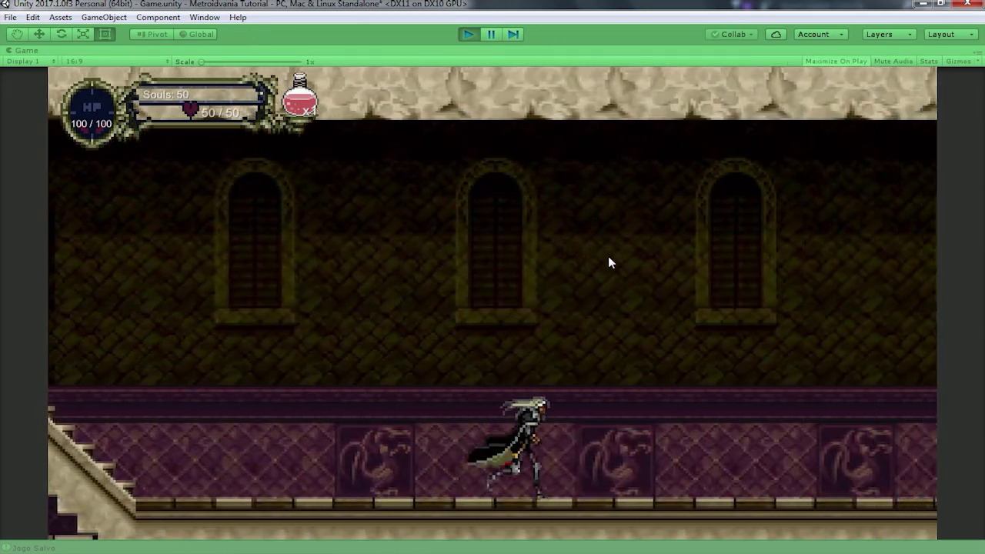
key(Right)
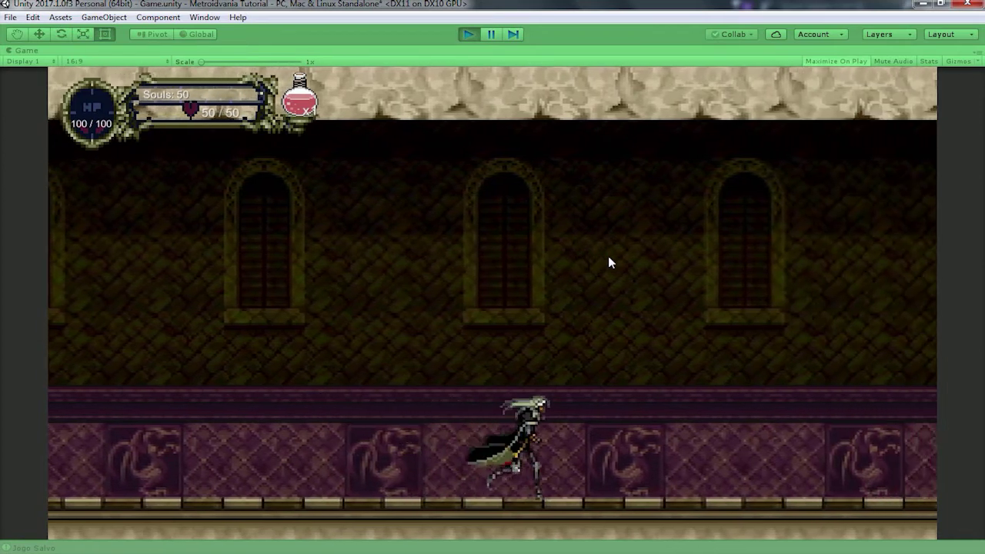
key(Right)
key(space)
key(Right)
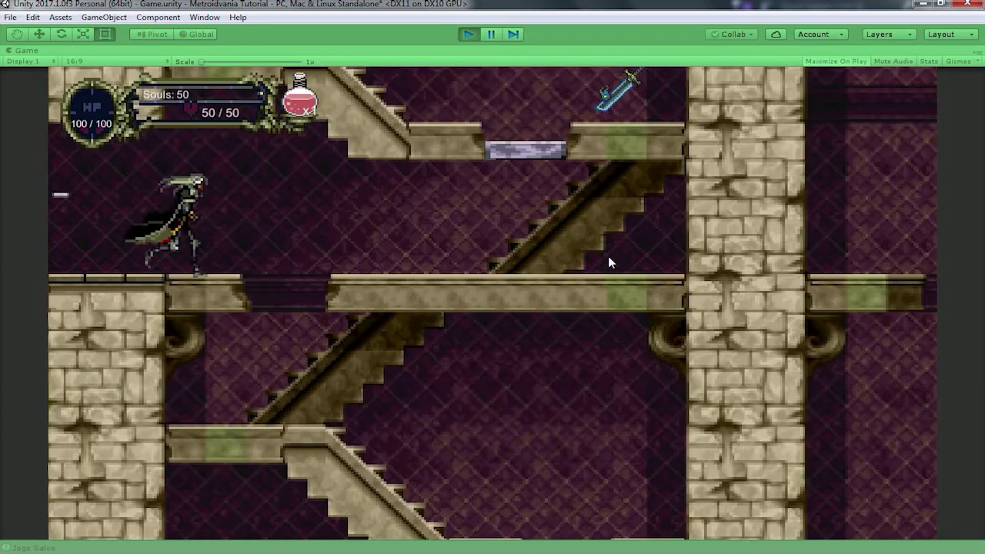
Travel down the stairs and up to the locked hall door, showing 'Precisa da Chave do Hall'.
key(Right)
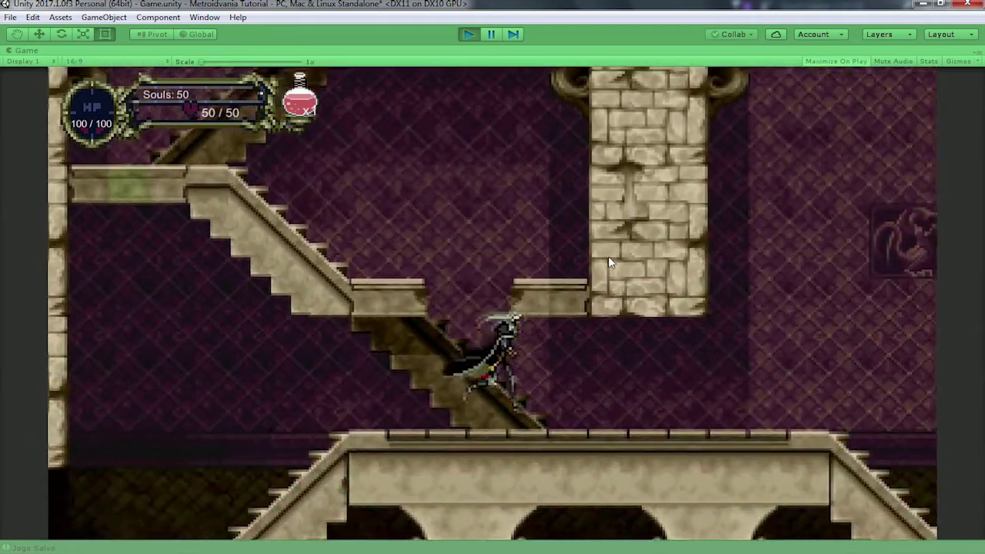
key(Right)
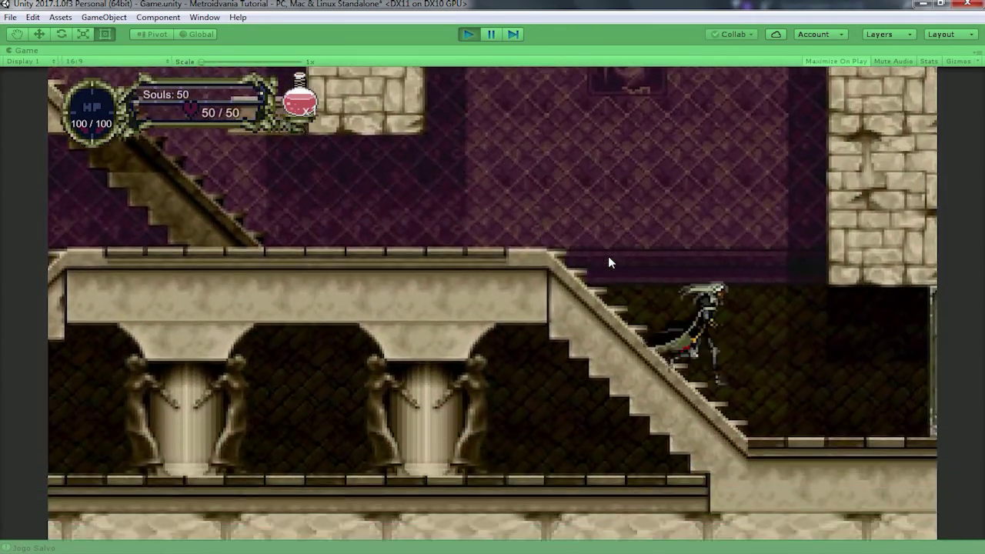
key(Right)
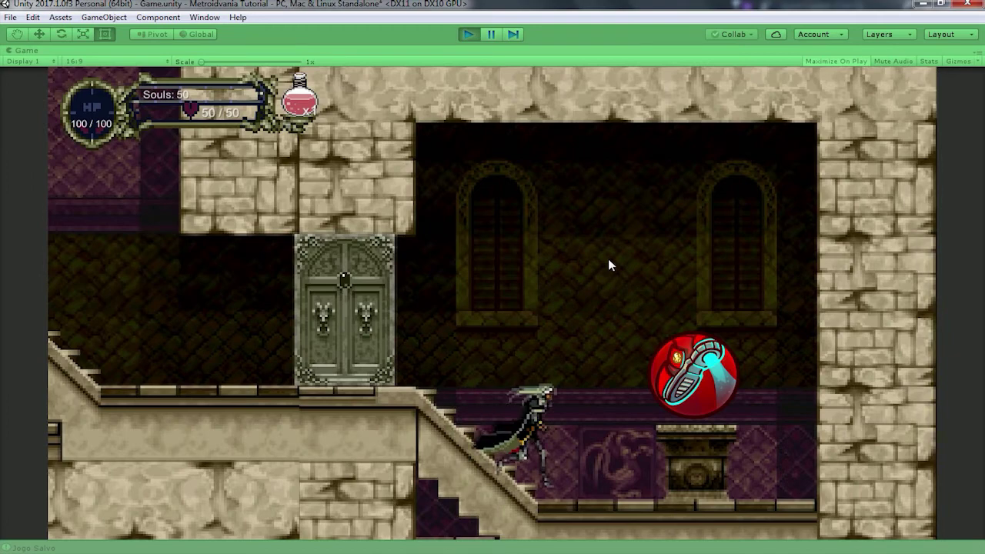
key(Left)
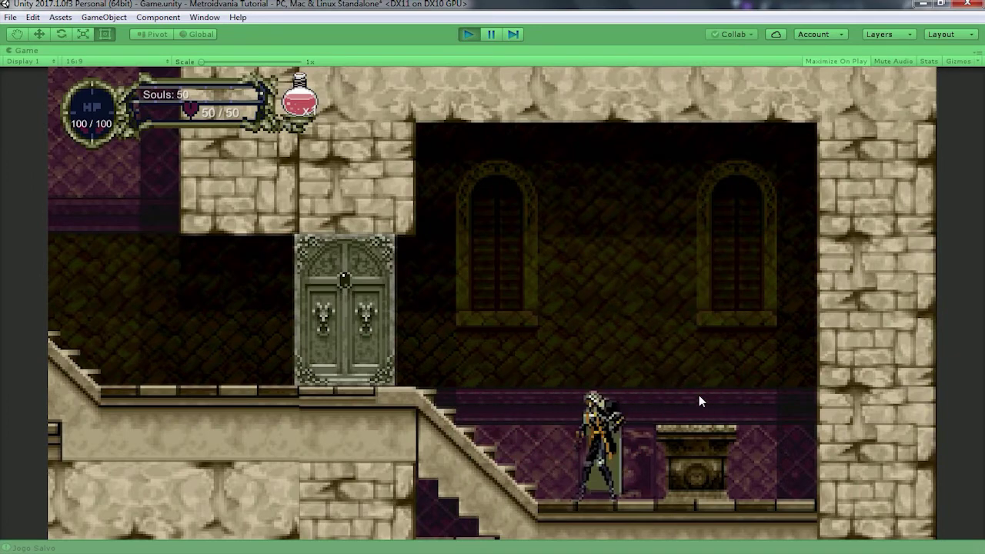
key(Left)
key(space)
key(space)
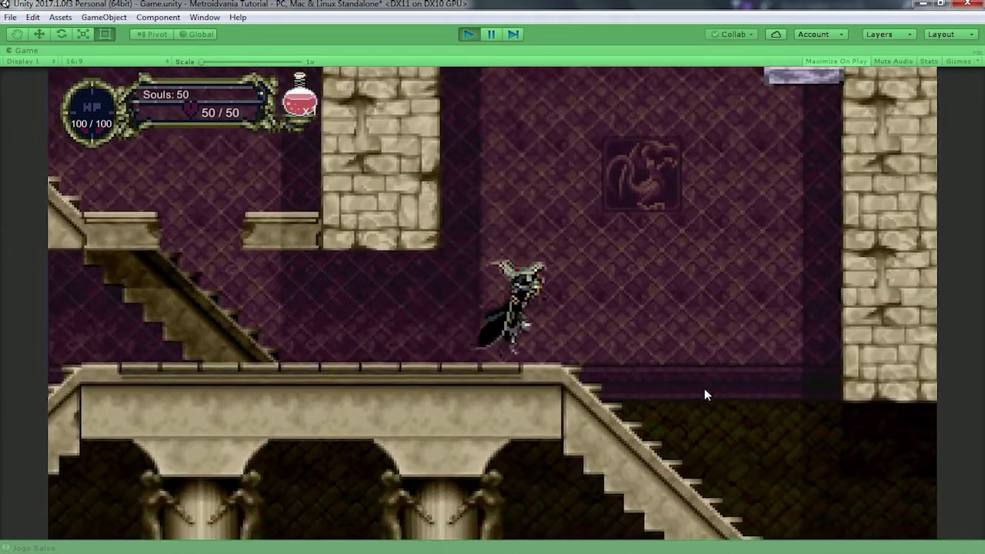
key(Right)
key(space)
key(Right)
key(Left)
key(space)
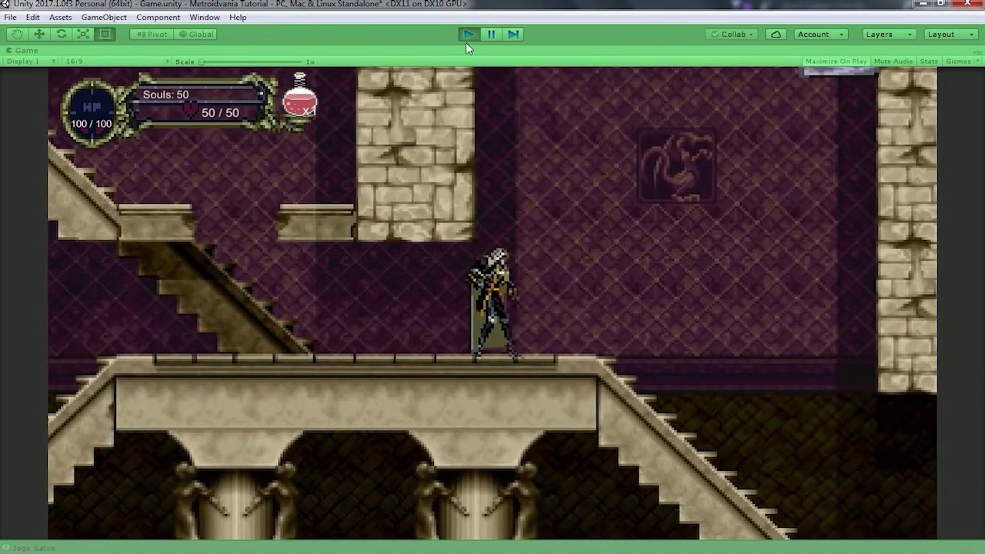
Stop Play mode and open the Back Dash Item's SkillItem.cs in Visual Studio.
click(468, 33)
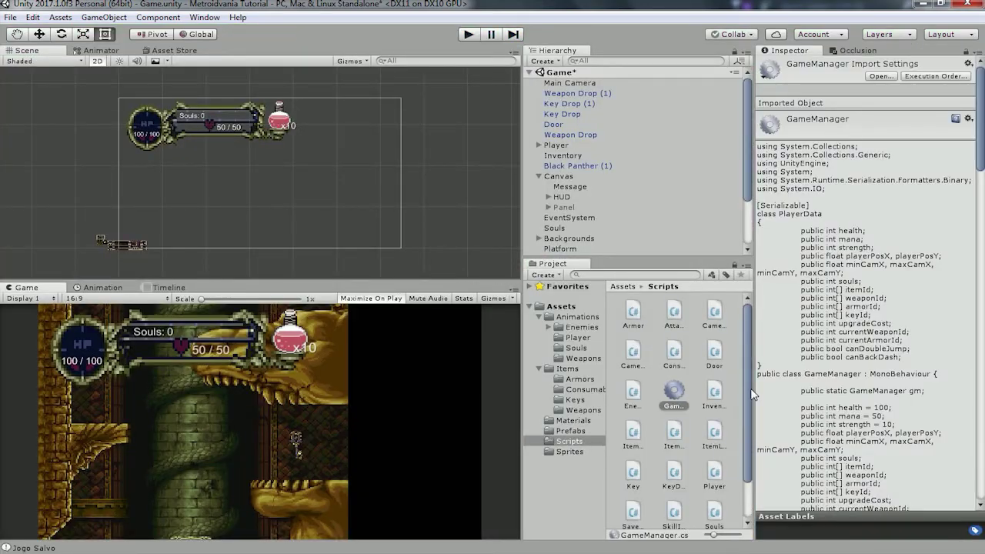
scroll(587, 241, down, 4)
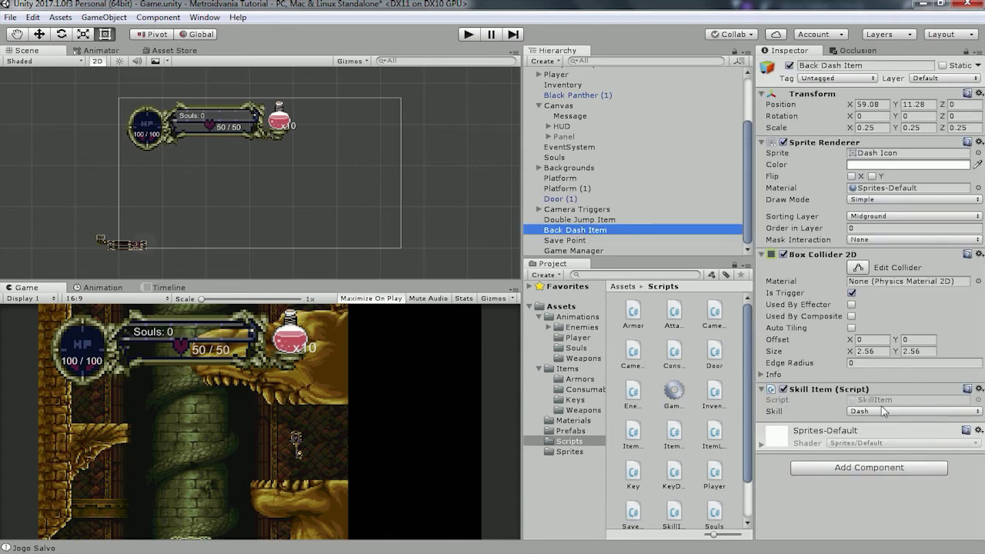
double_click(888, 400)
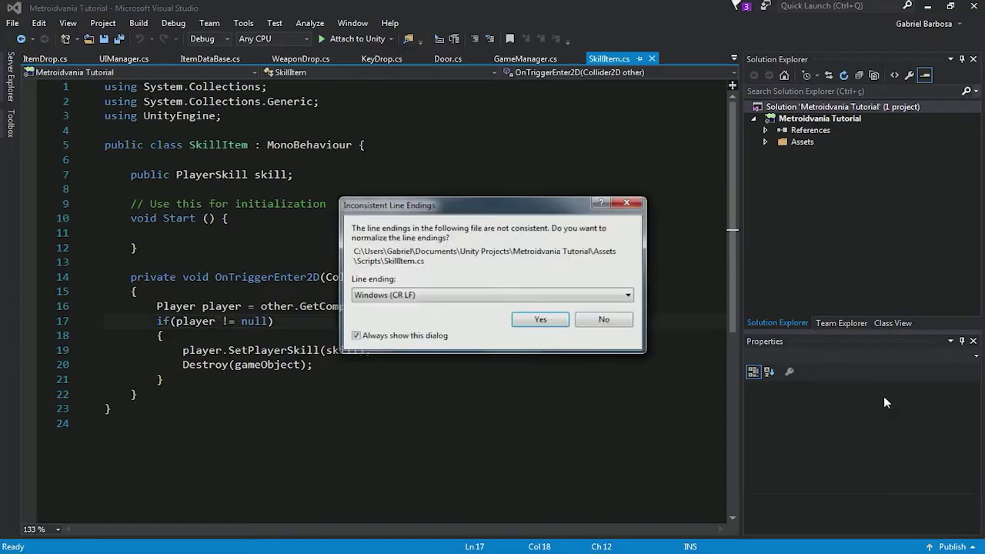
Normalize line endings, then add a public string message field and a FindObjectOfType<UIManager>().SetMessage(message) call on pickup.
click(541, 318)
click(382, 350)
key(Return)
text(public)
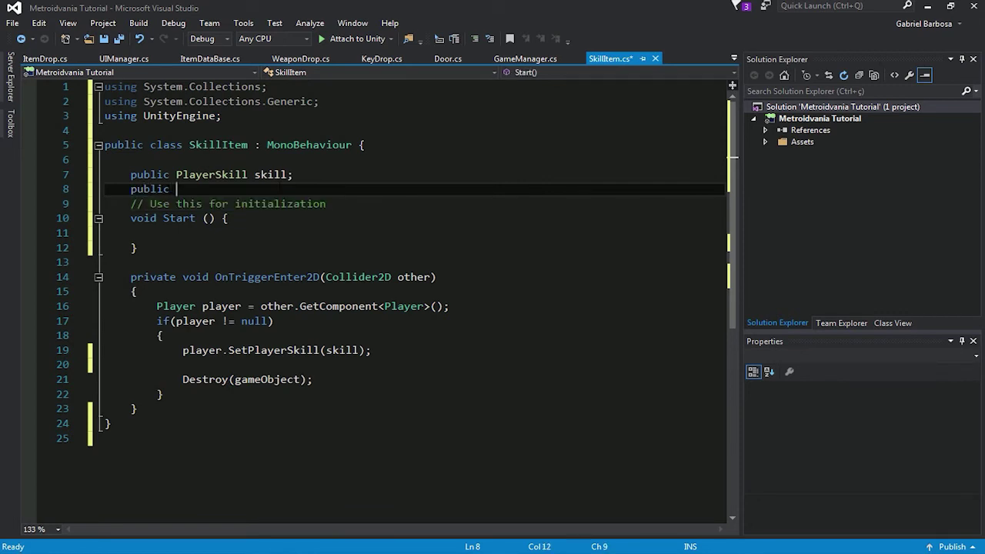
text(string message)
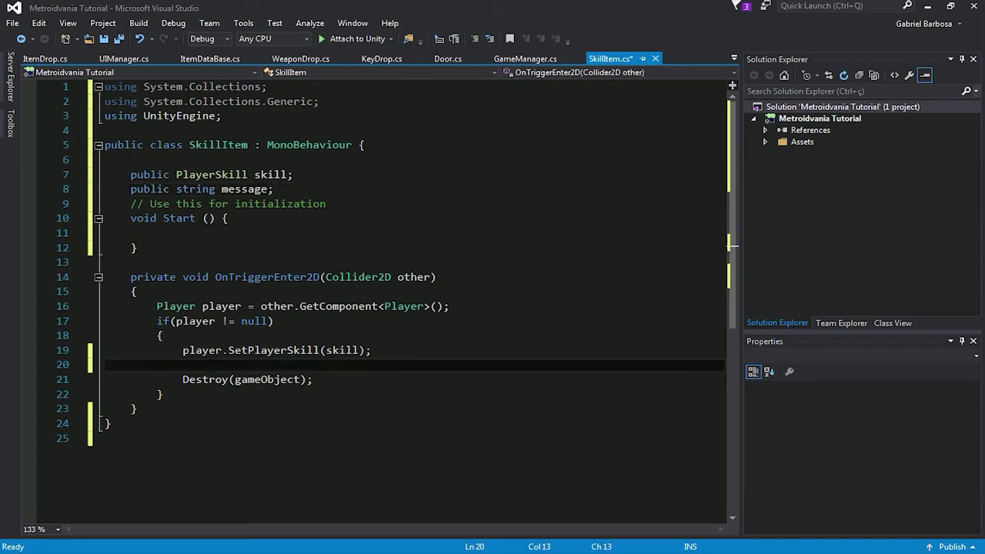
text(dO)
key(Tab)
text(im.setm)
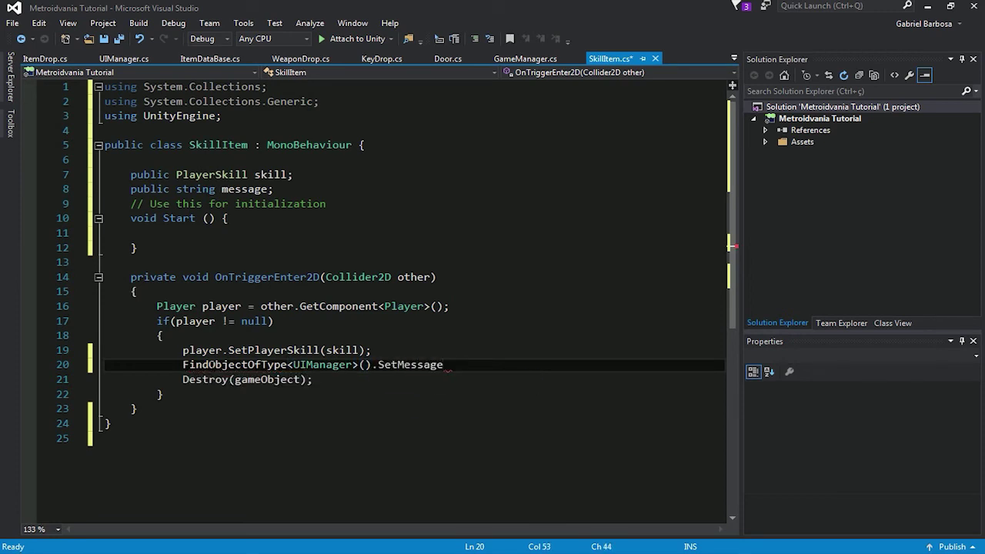
text(ess))
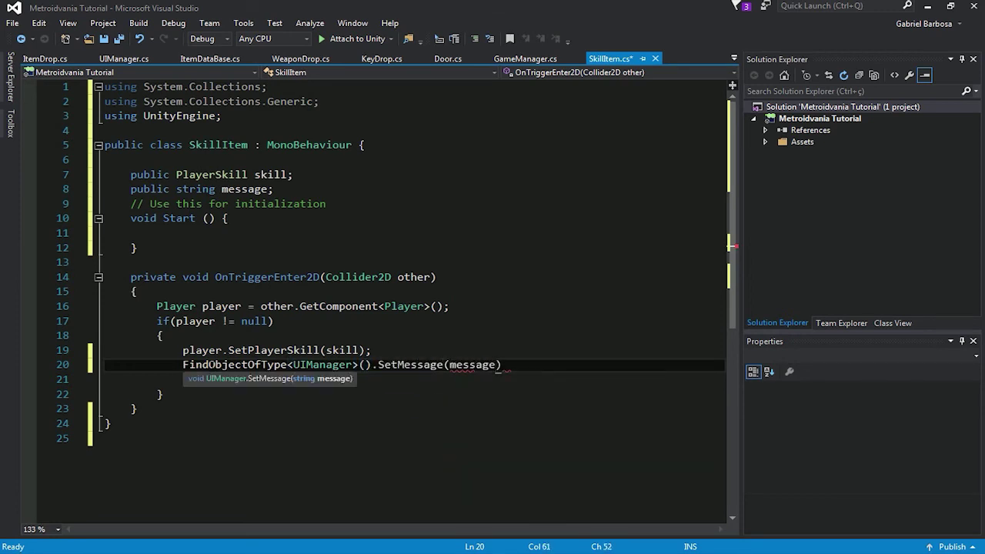
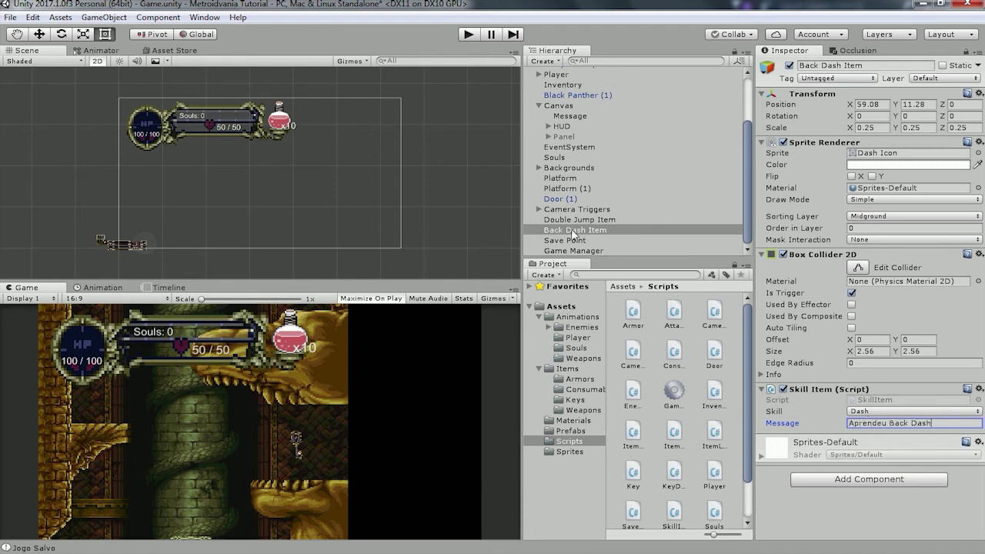
Check the Double Jump Item has skill Double Jump and message 'Aprendeu Double Jump', then start Play mode.
click(568, 221)
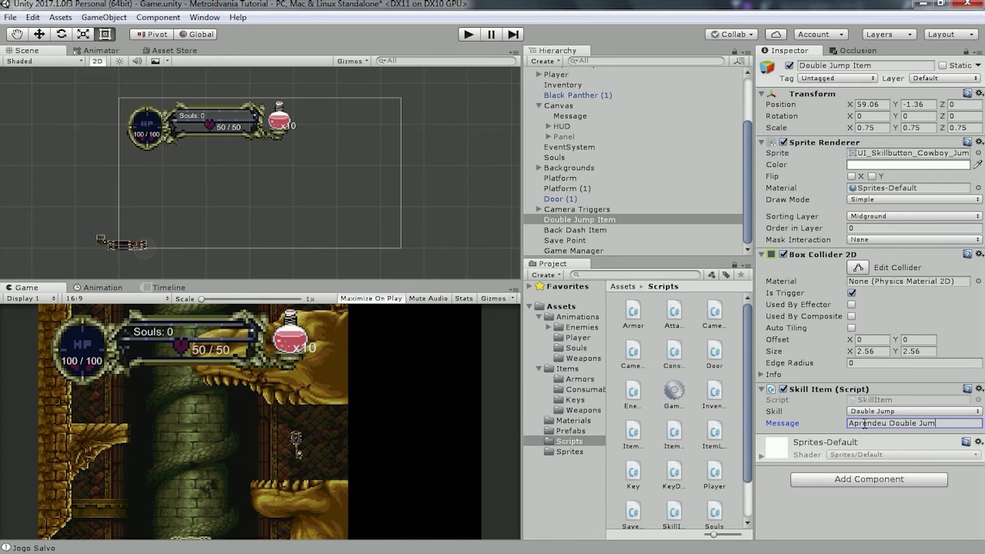
click(467, 34)
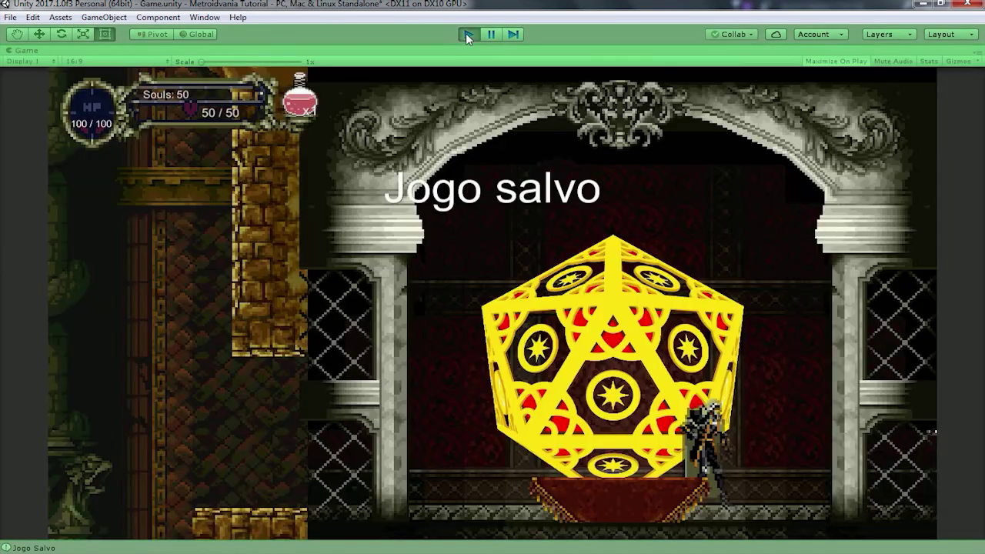
Run the character right through the purple hall and down the stairs to the red orb pedestal.
key(Right)
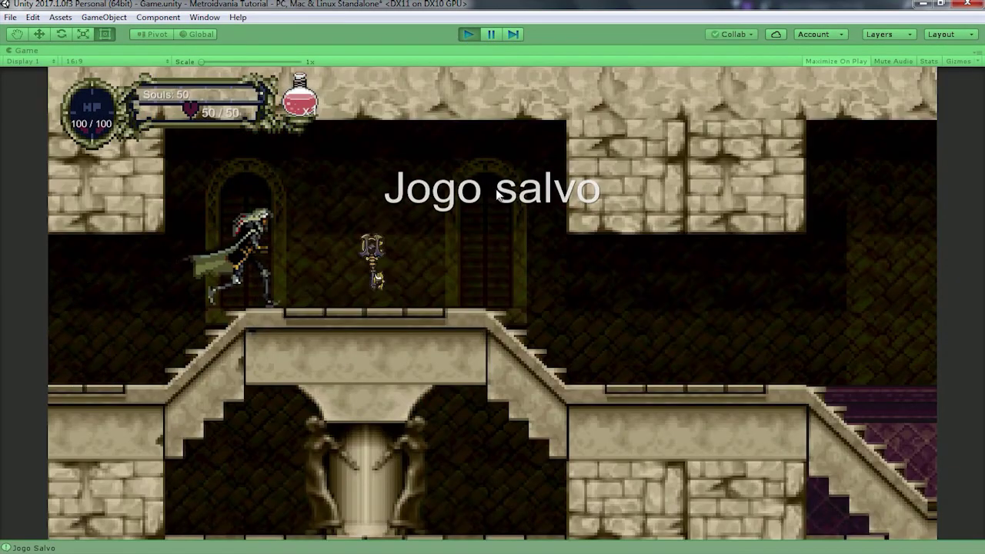
key(Right)
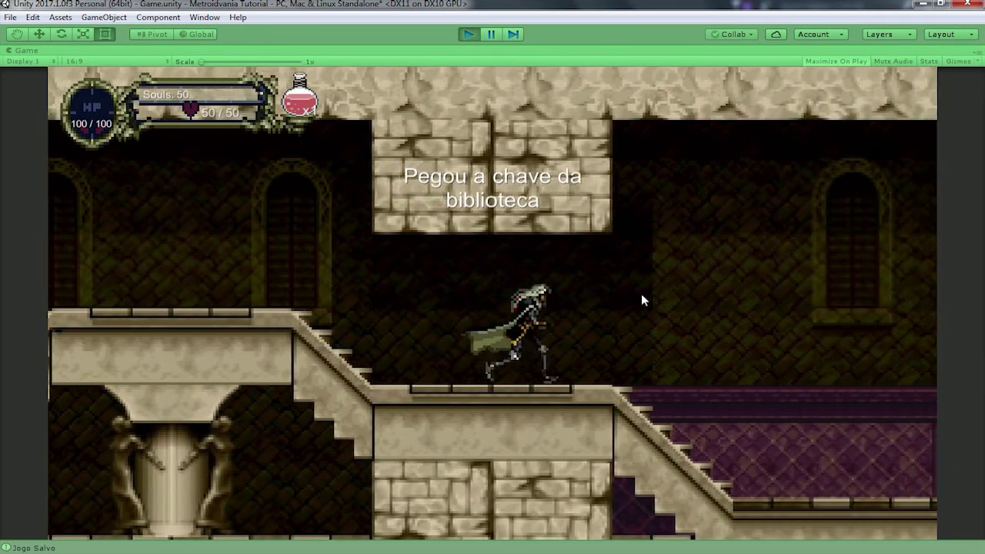
key(Right)
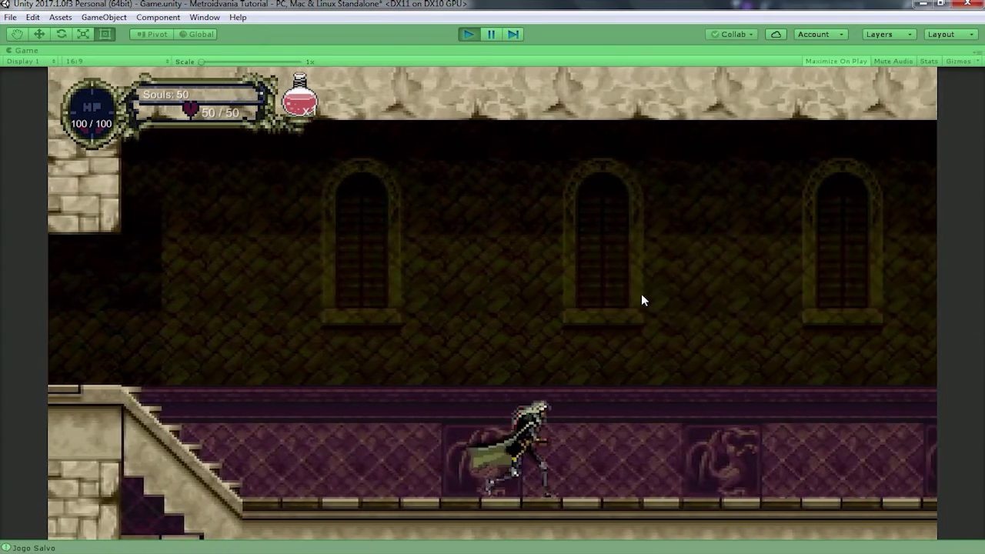
key(Right)
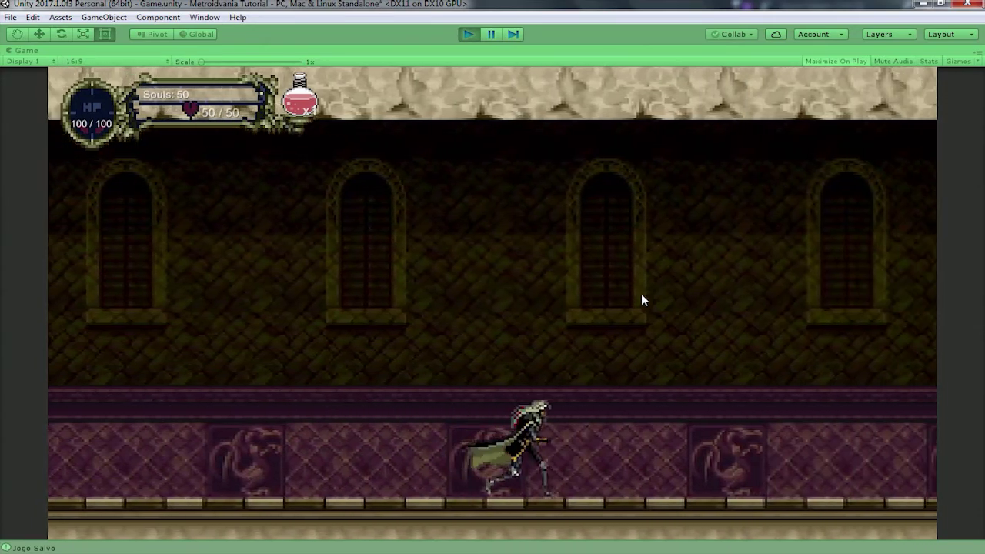
key(Right)
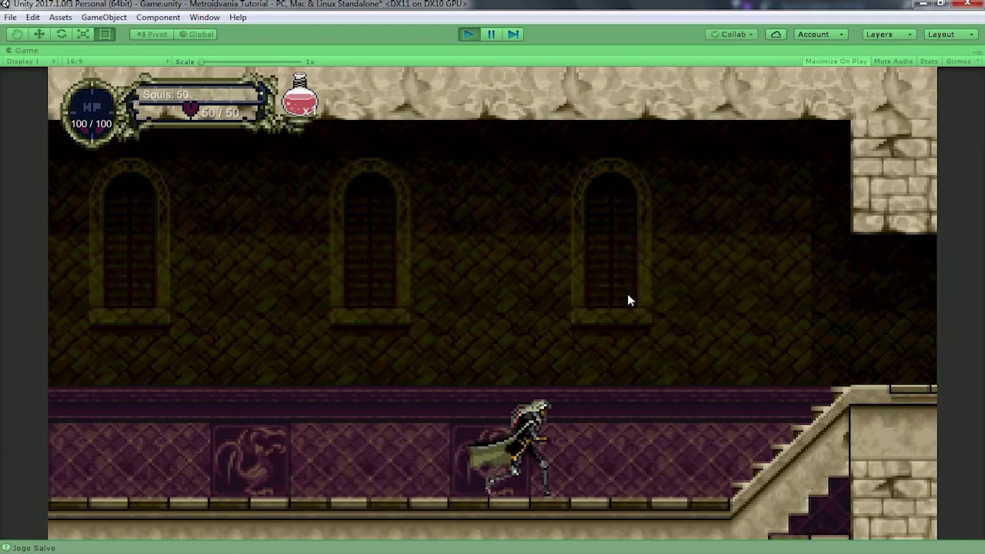
key(space)
key(Right)
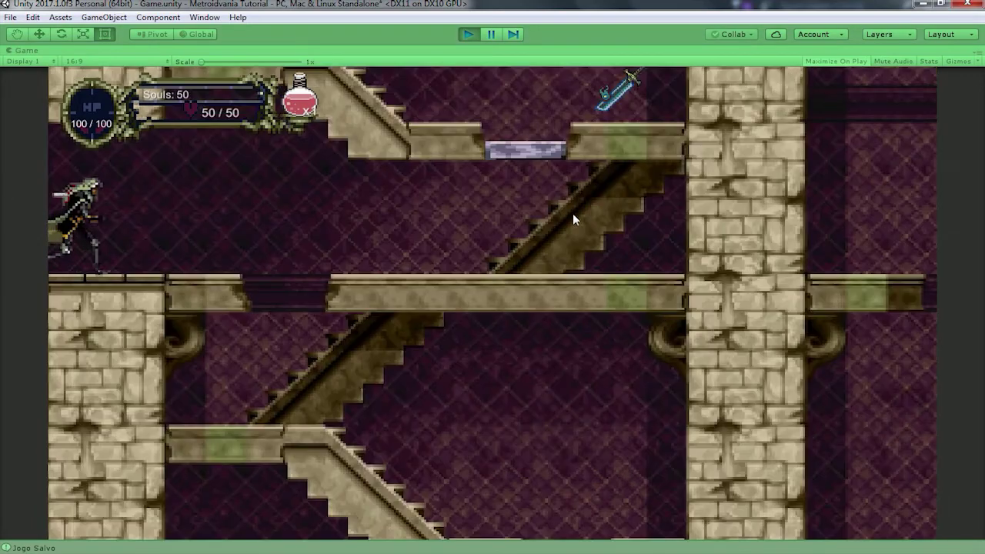
key(Right)
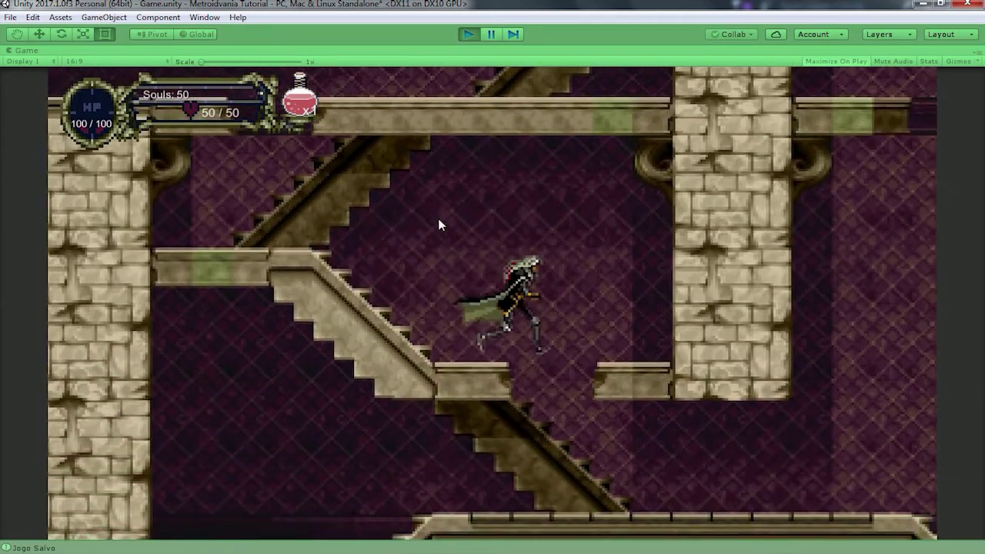
key(Right)
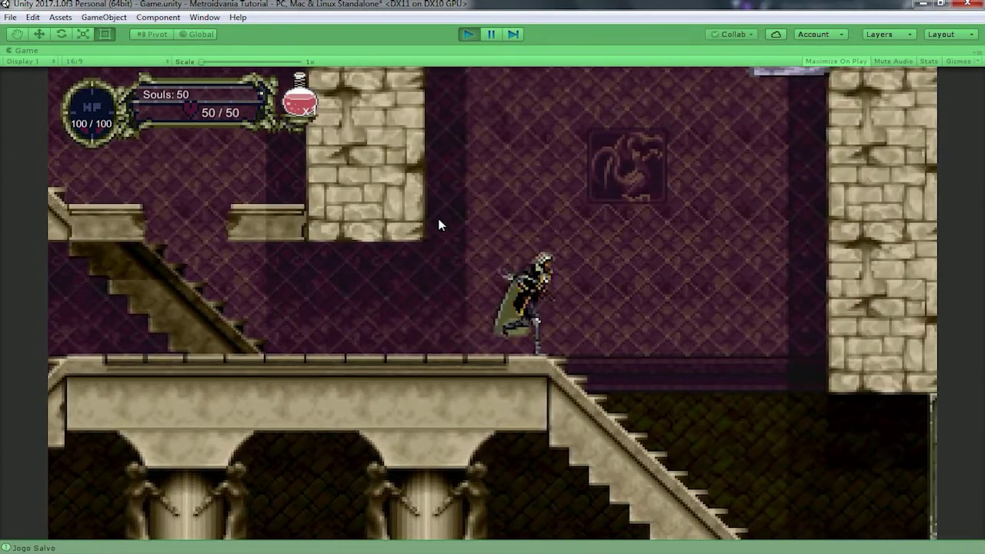
key(Right)
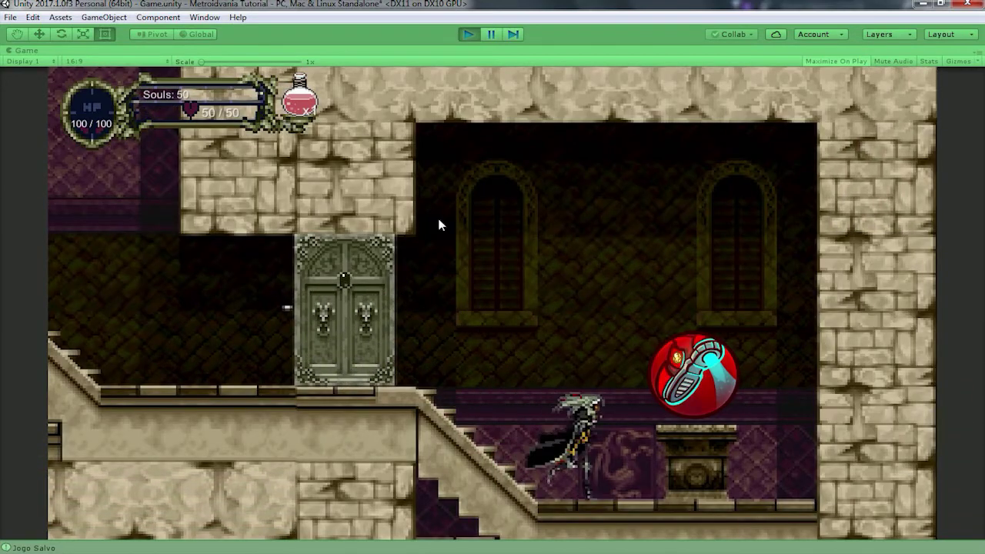
key(Right)
Test the double jump through the door and up onto the platform by the right pillar.
key(Left)
key(space)
key(space)
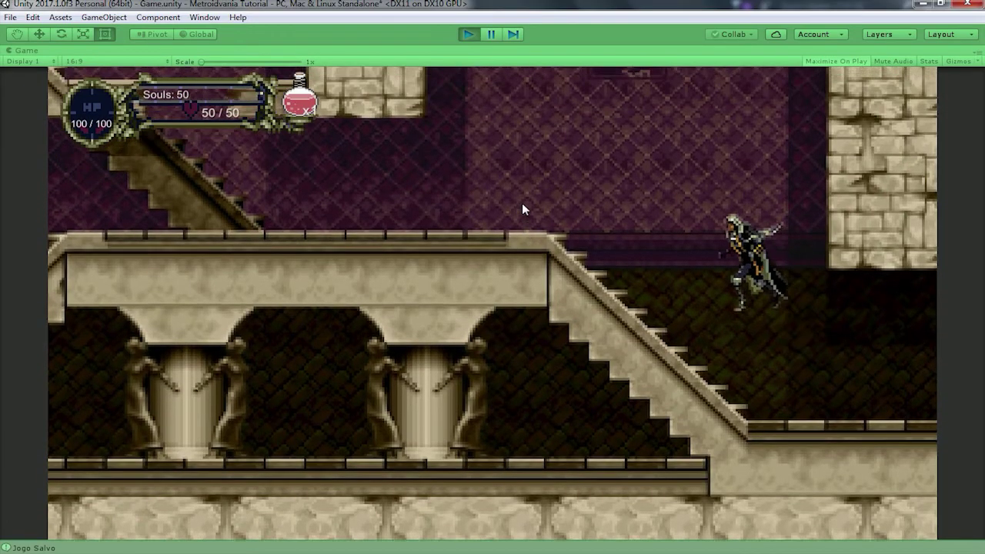
key(space)
key(Right)
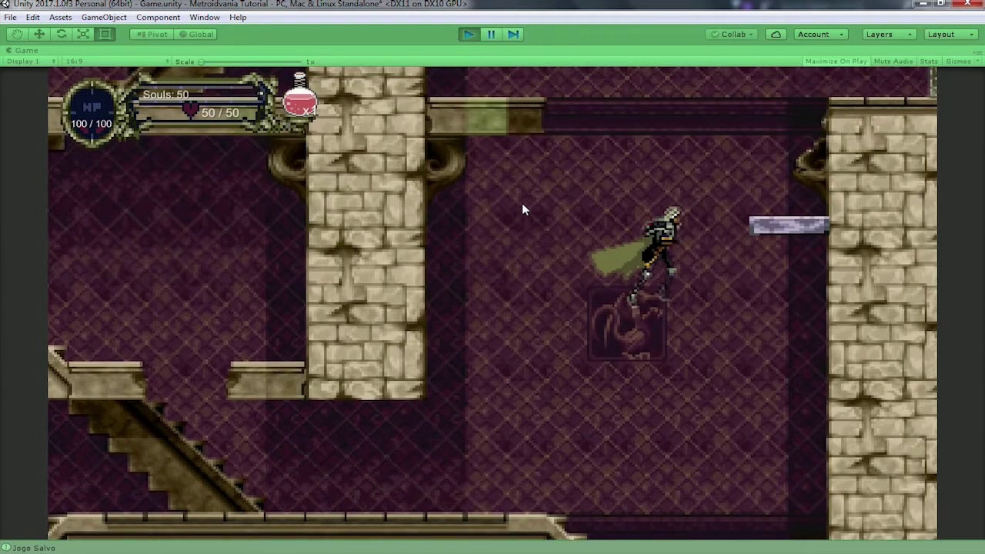
key(space)
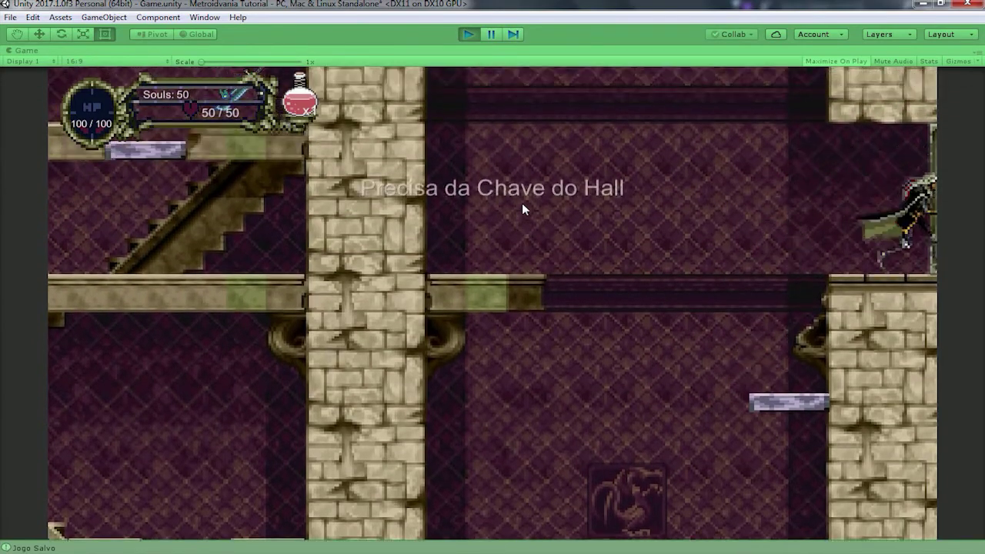
Drop to the lower floor, climb the stairs and walk left along the corridor into the save room.
key(Left)
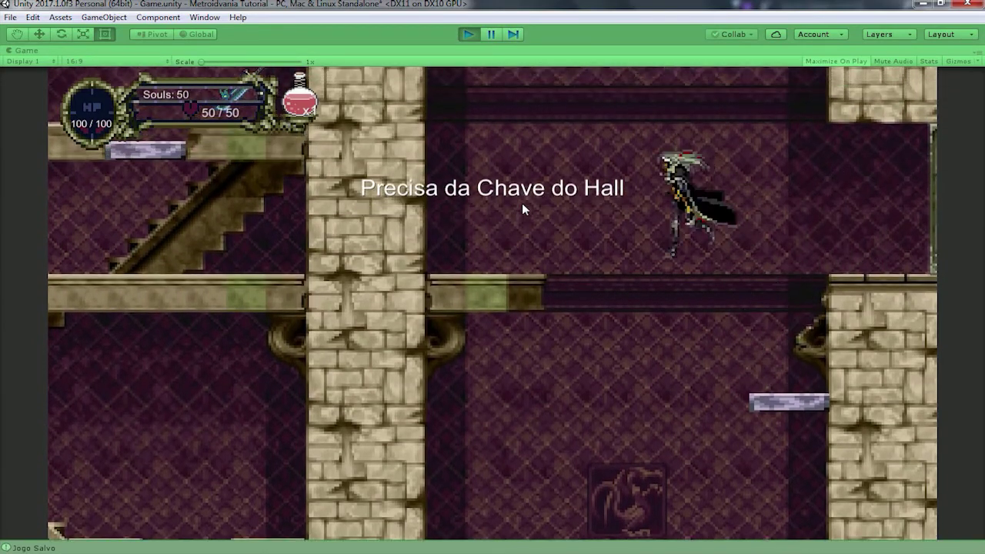
key(Left)
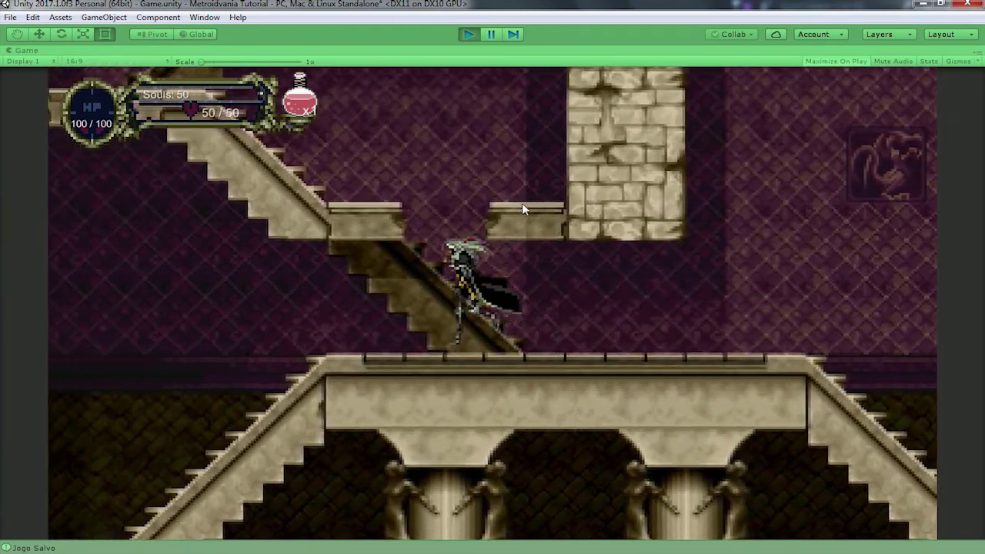
key(Left)
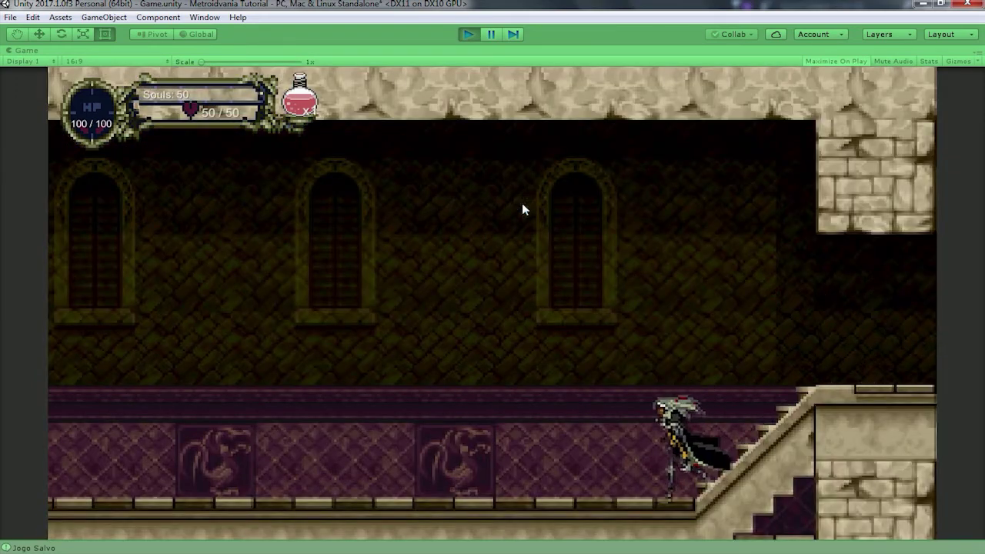
key(Left)
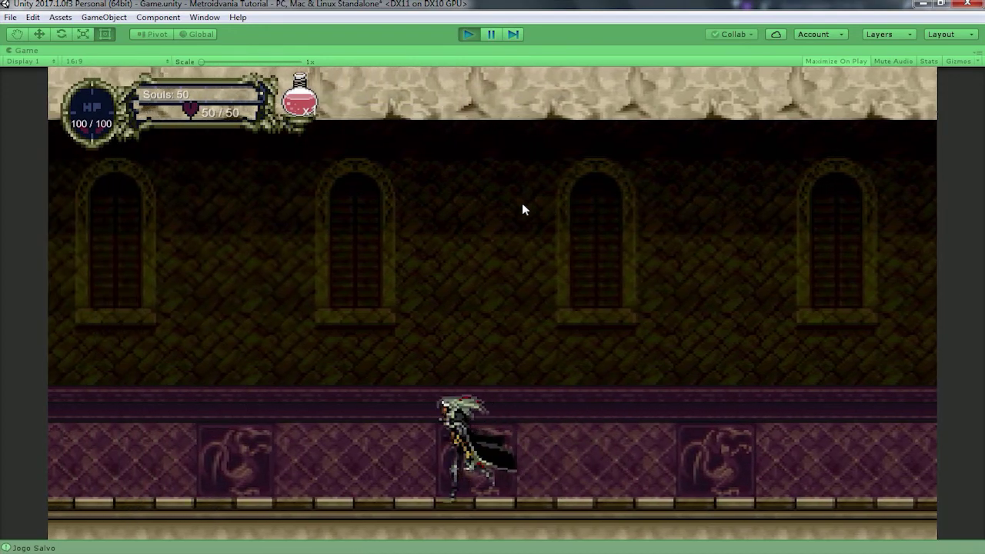
key(Left)
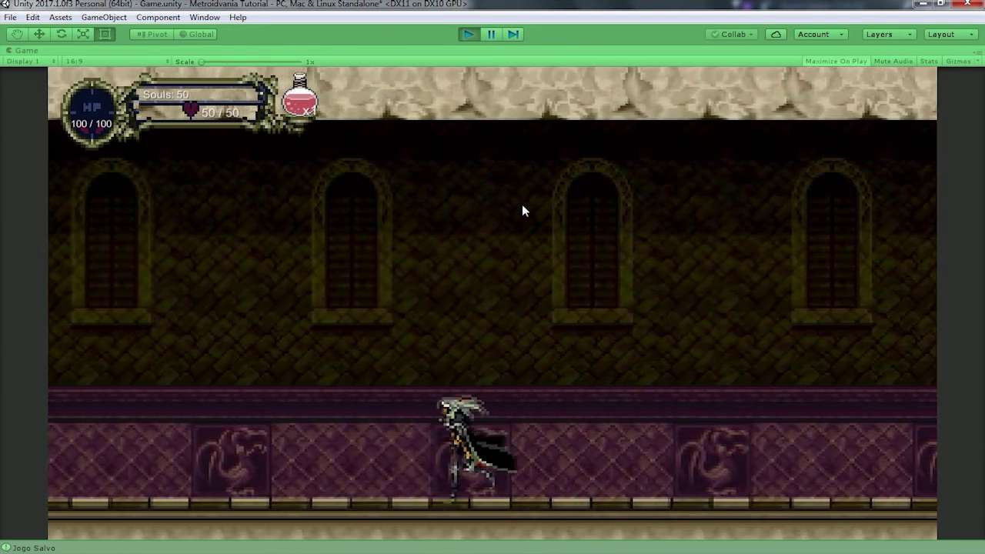
key(space)
key(Left)
key(space)
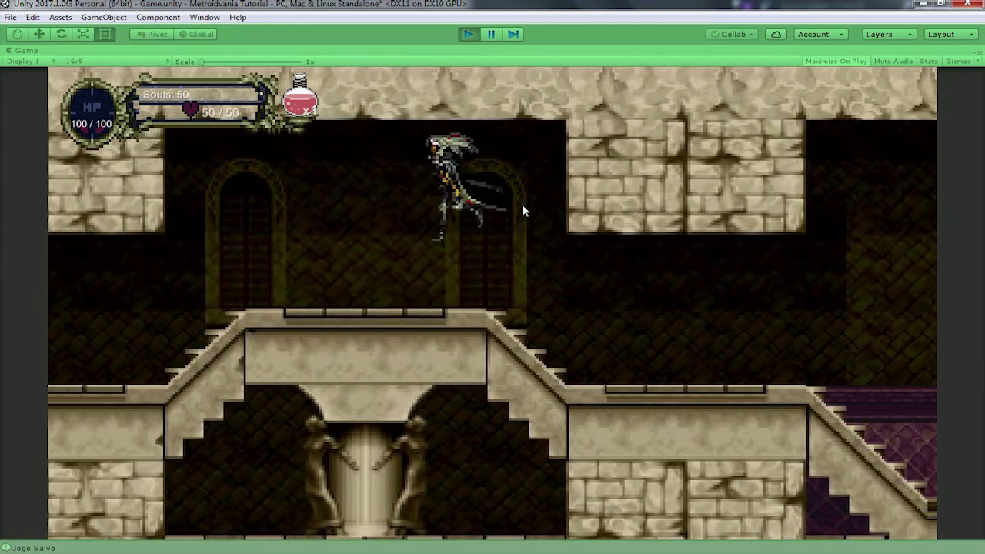
key(Left)
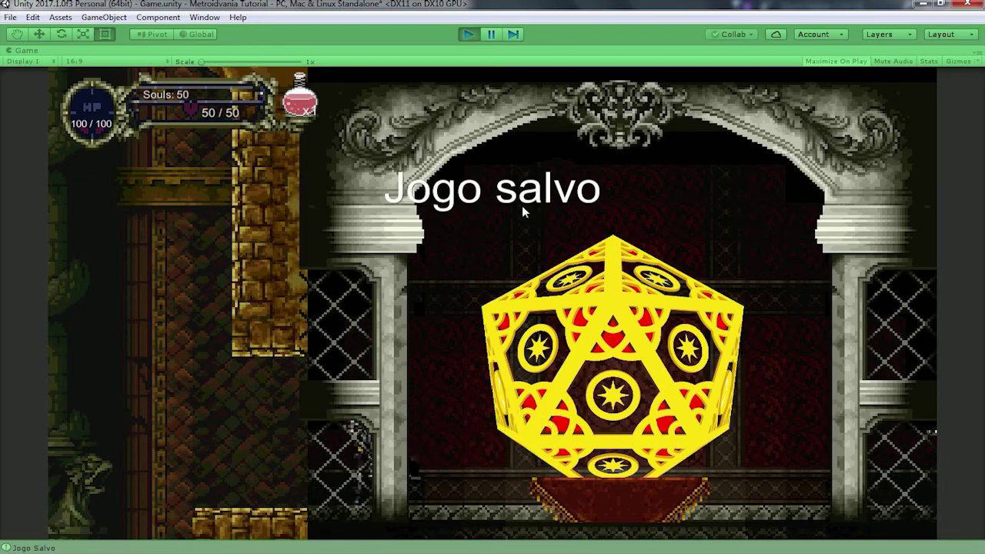
Jump up past the pillar to grab the hall key, then drop back into the save room.
key(Left)
key(space)
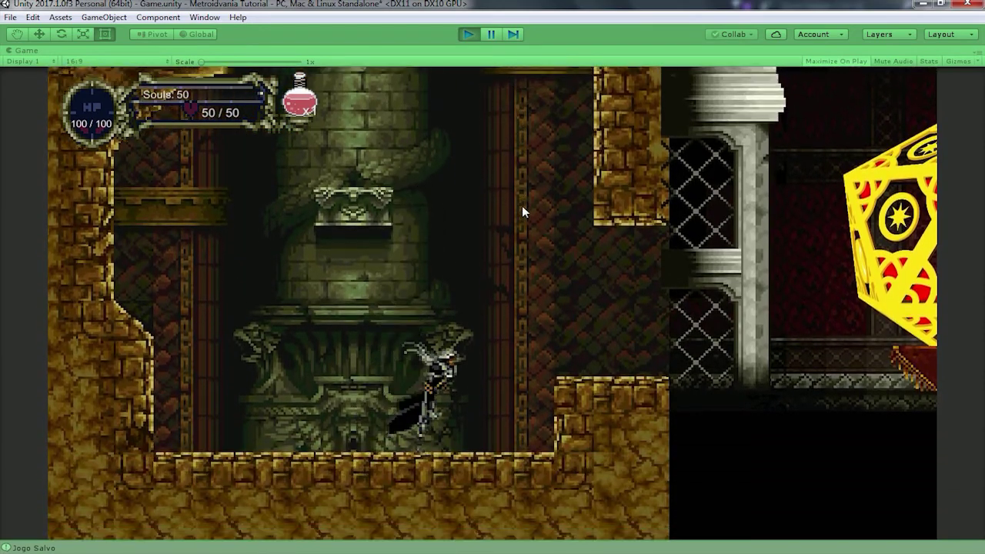
key(space)
key(Left)
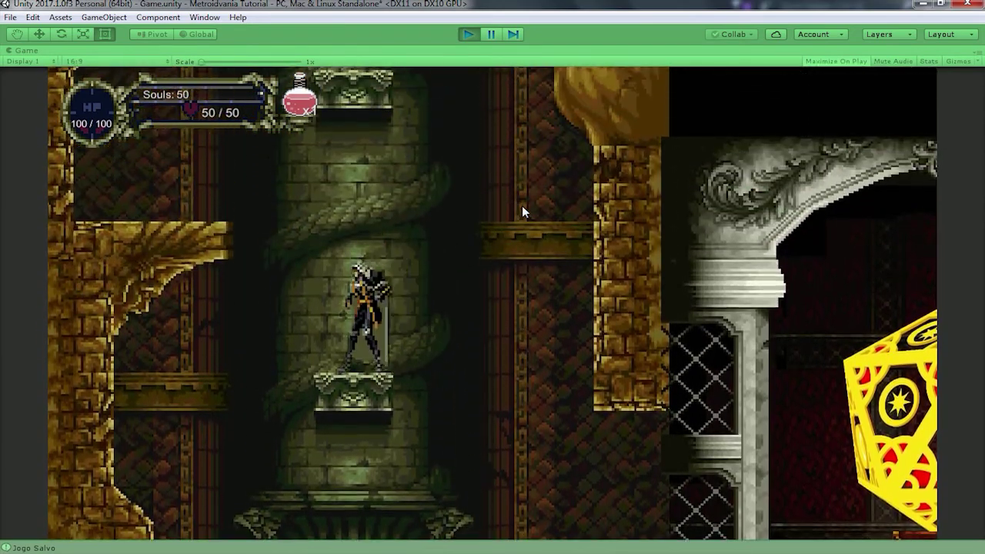
key(space)
key(Right)
key(space)
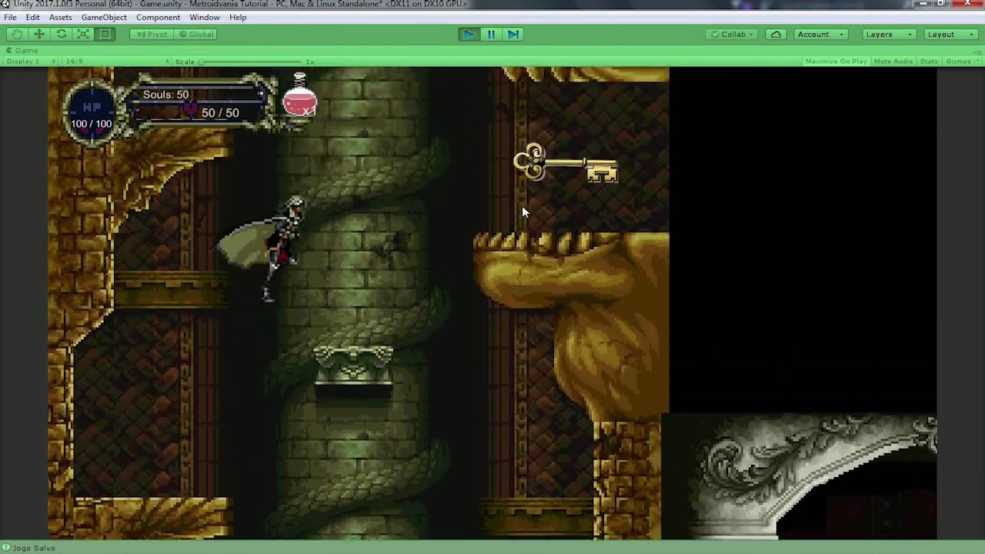
key(Right)
key(Left)
key(space)
key(Right)
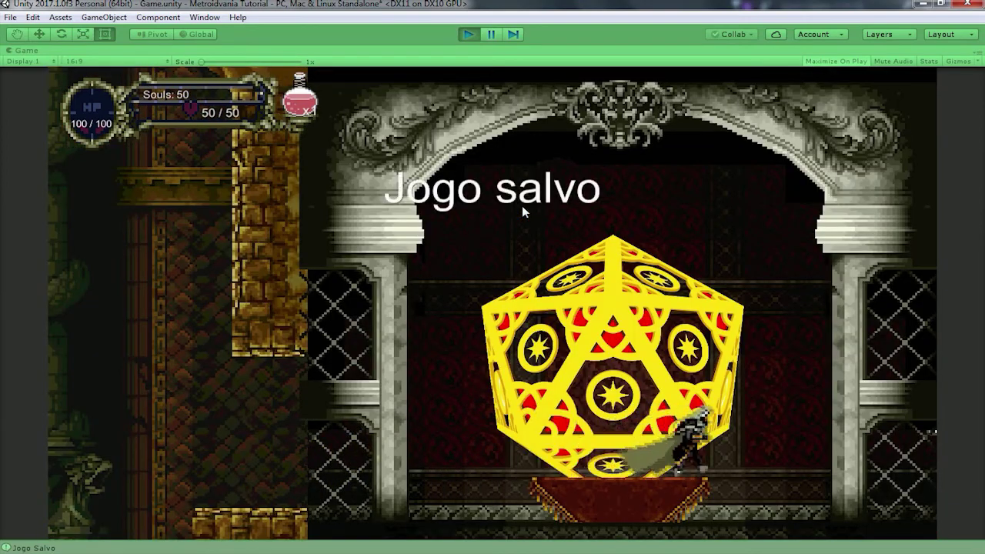
Run right through the stone room, the hall and down the stairs to the lower floor.
key(Right)
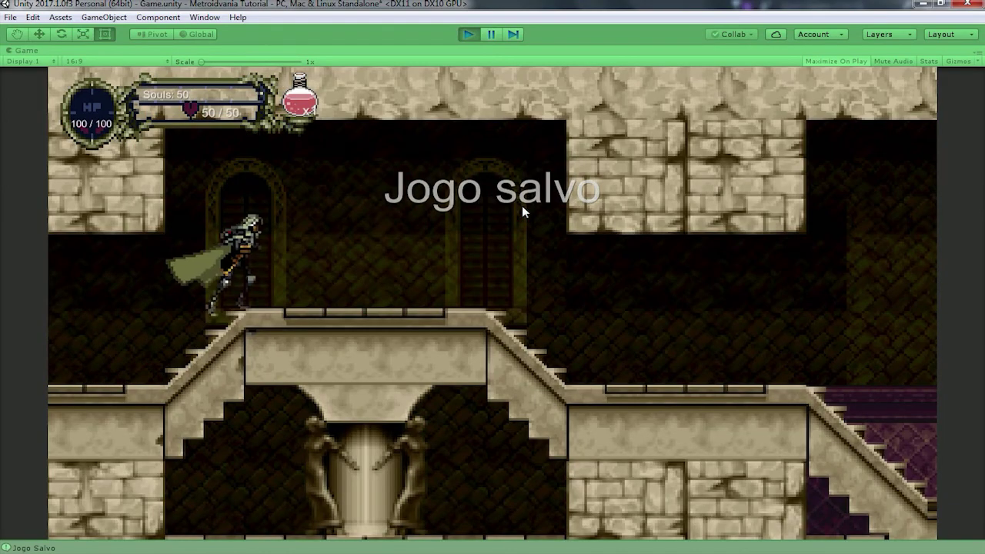
key(Right)
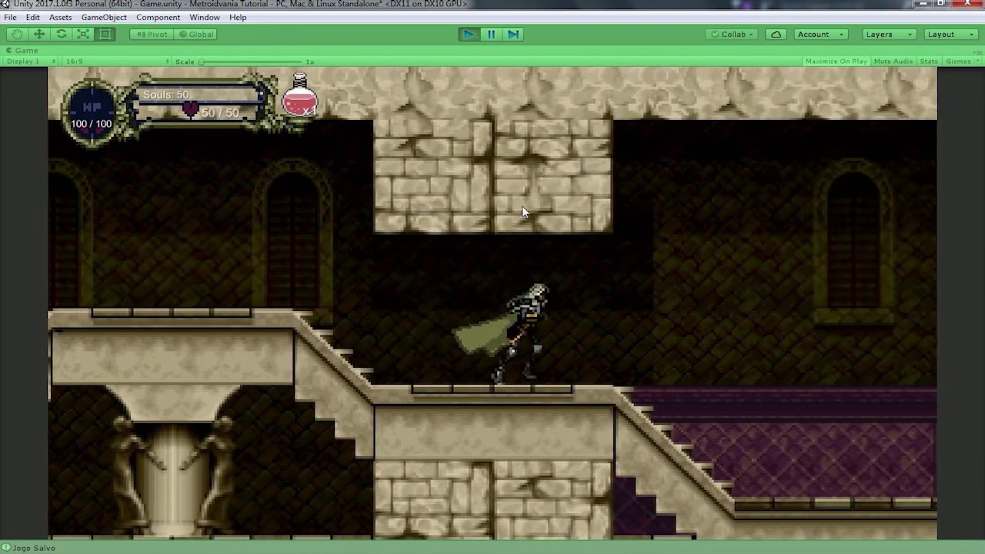
key(Right)
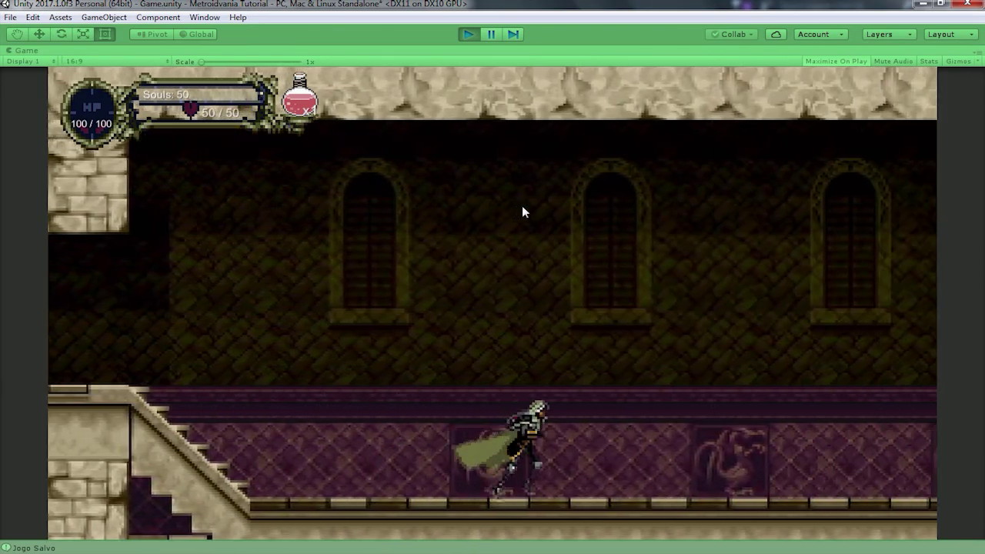
key(Right)
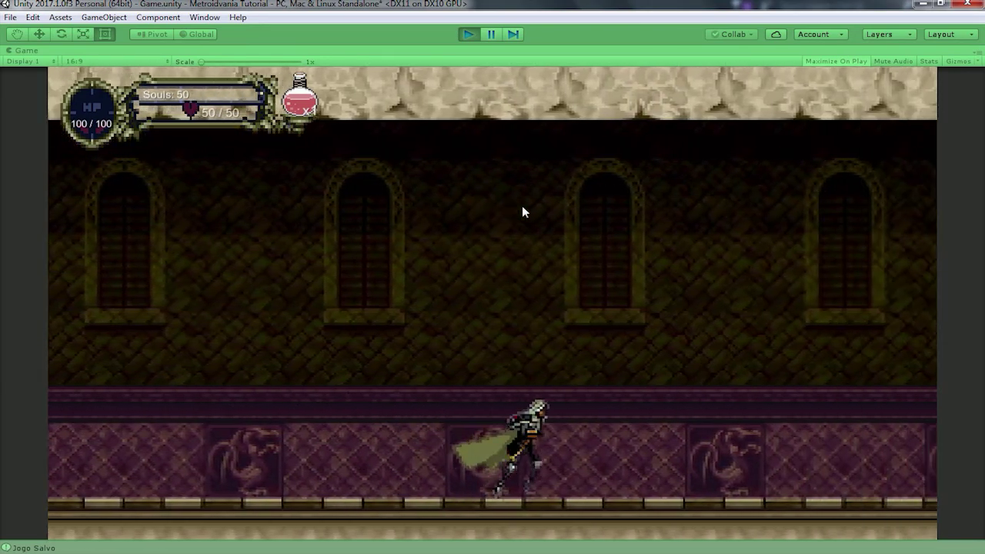
key(Right)
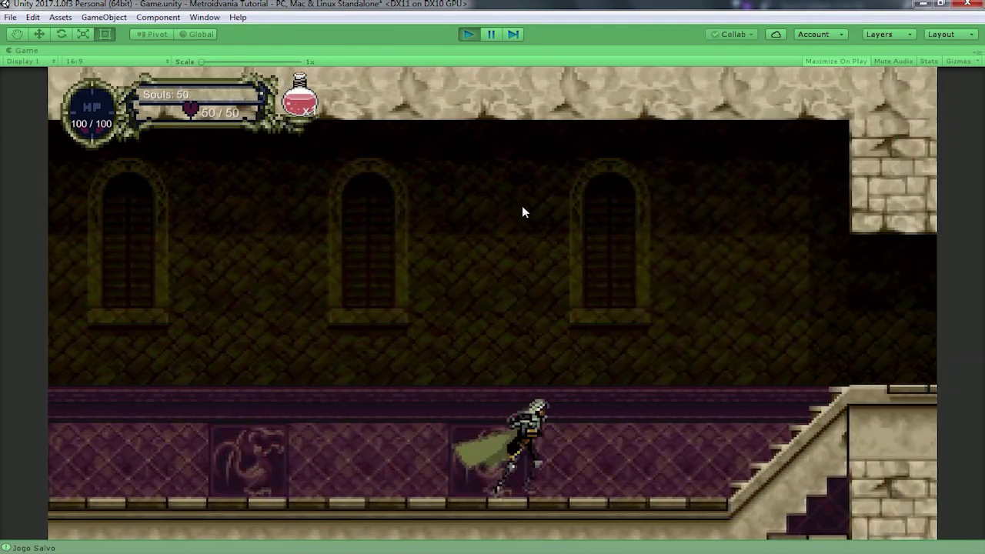
key(Right)
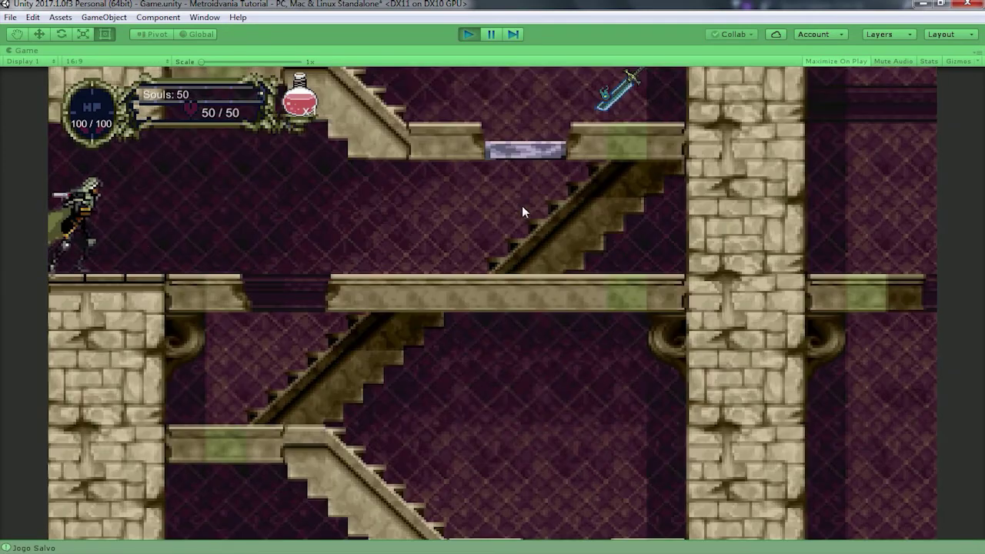
key(Right)
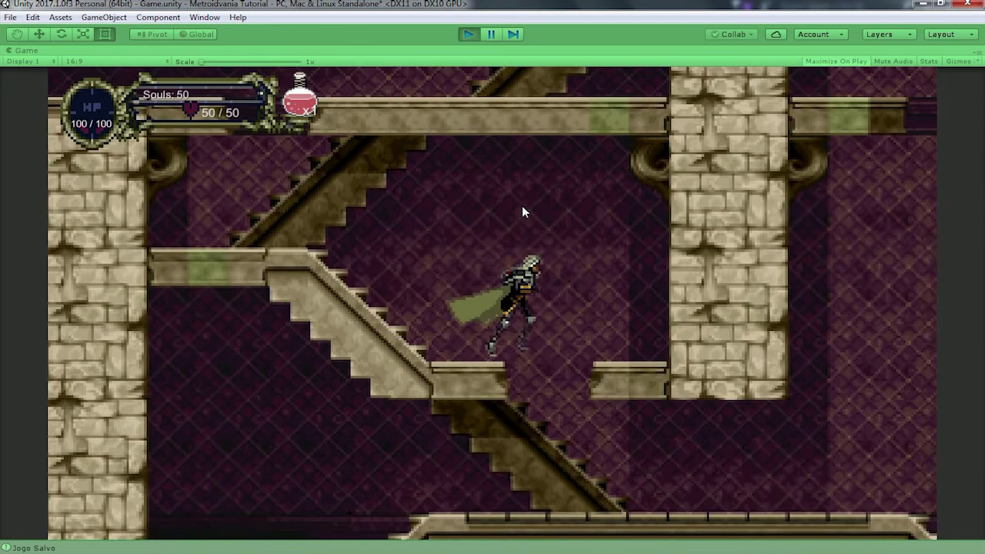
key(Right)
Jump up the tall shaft into the door room and step onto the pedestal holding Back Dash.
key(space)
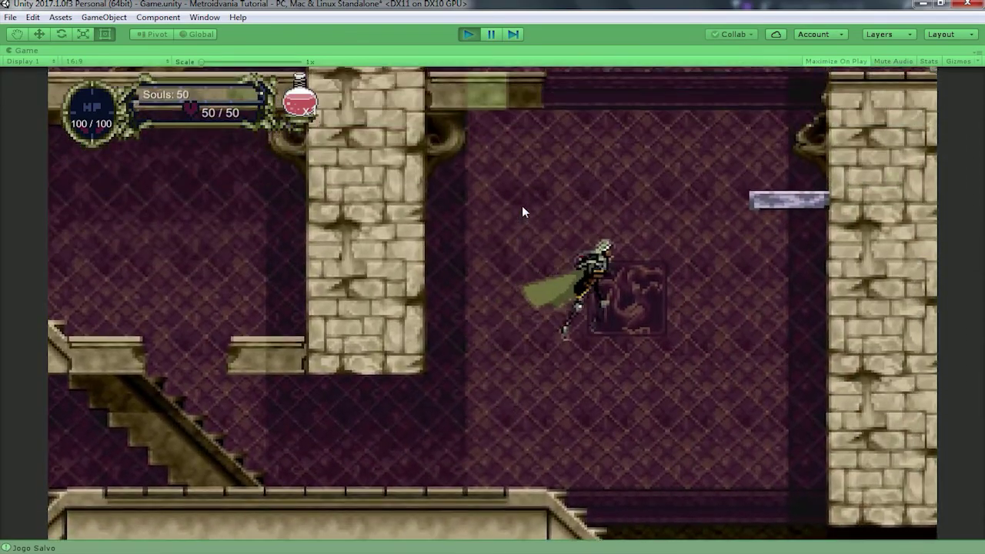
key(Left)
key(space)
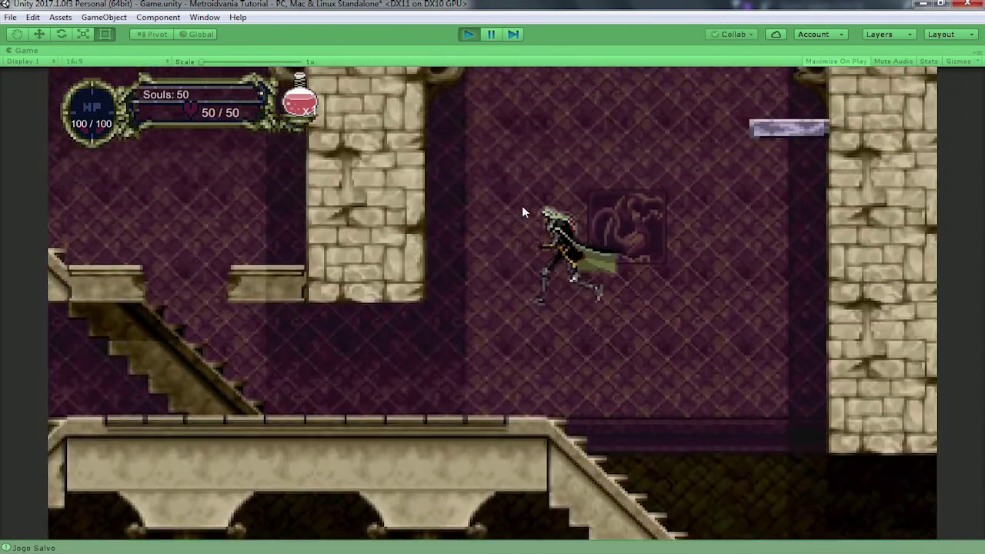
key(space)
key(Right)
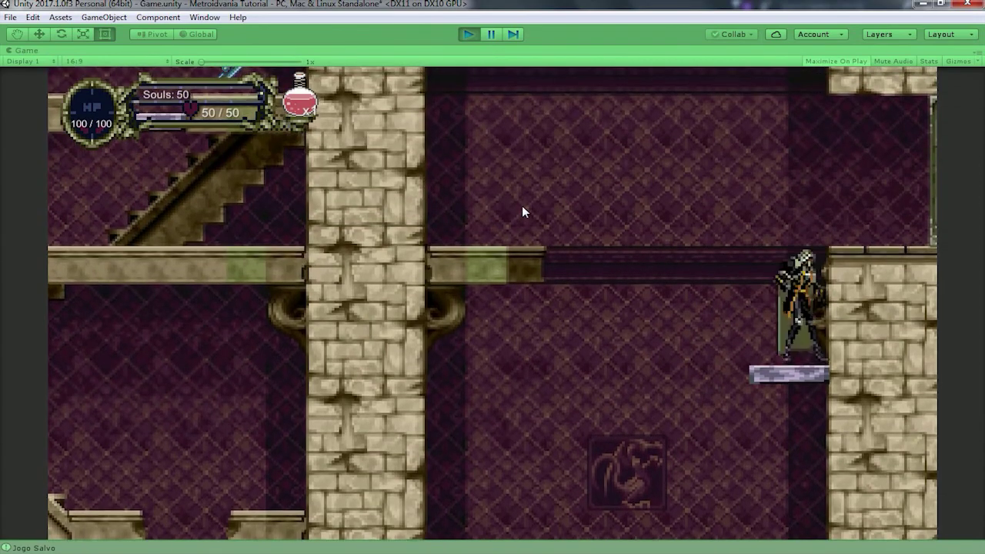
key(space)
key(Right)
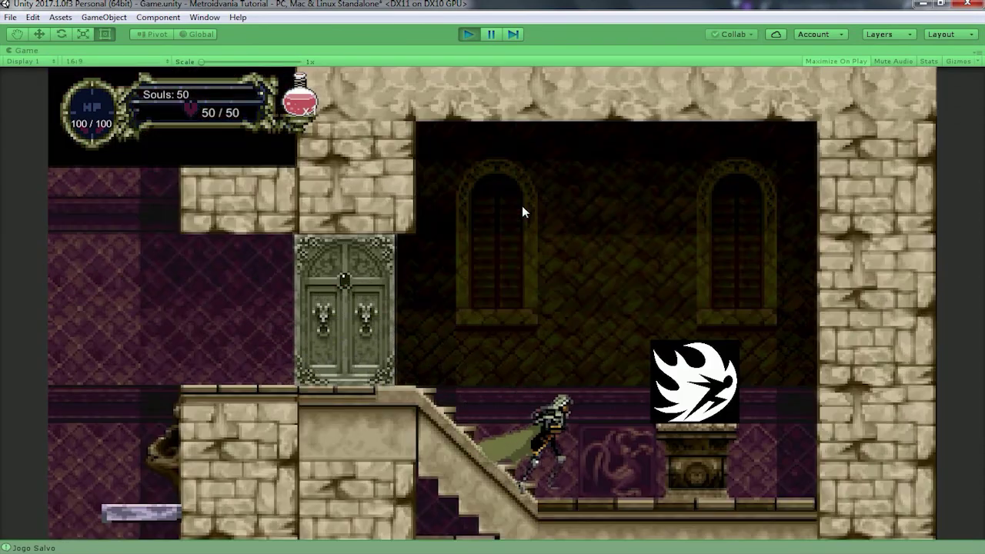
key(Right)
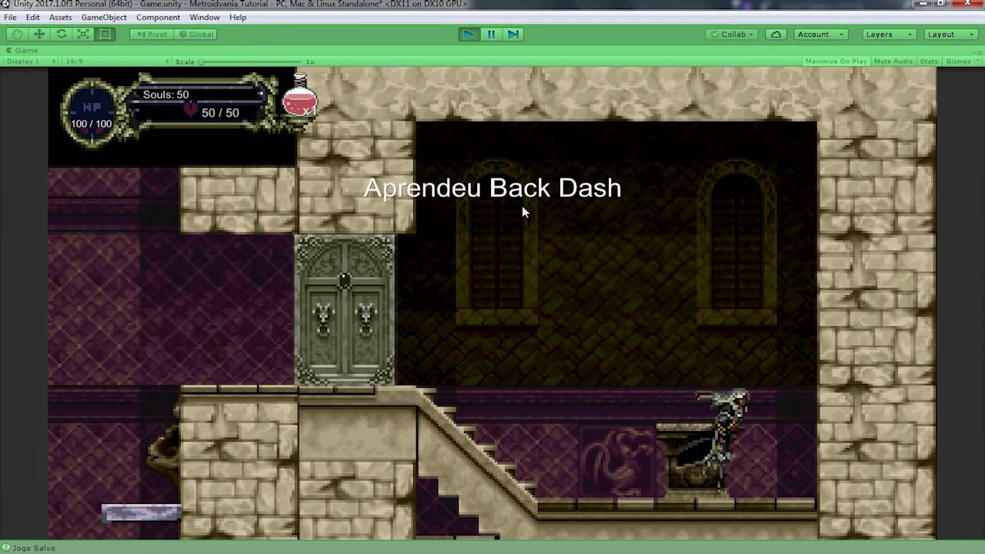